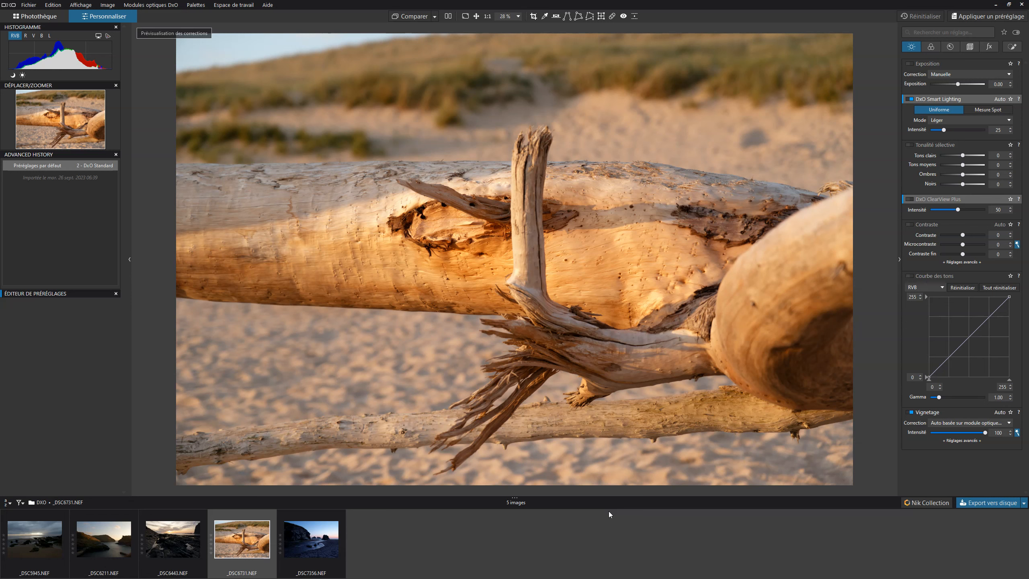
pyautogui.click(584, 466)
pyautogui.click(572, 464)
pyautogui.moveTo(624, 465); pyautogui.dragTo(697, 466)
pyautogui.moveTo(725, 427); pyautogui.dragTo(780, 351)
# Show the colour corrections and set Rendu couleur/N&B to black and white, switching once to colour to compare
pyautogui.click(931, 47)
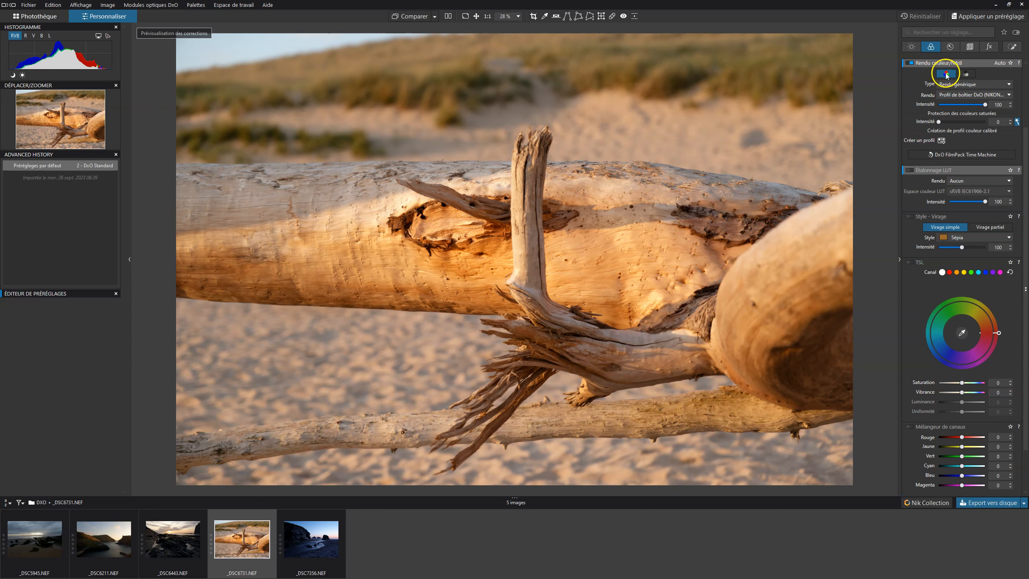
pyautogui.click(967, 74)
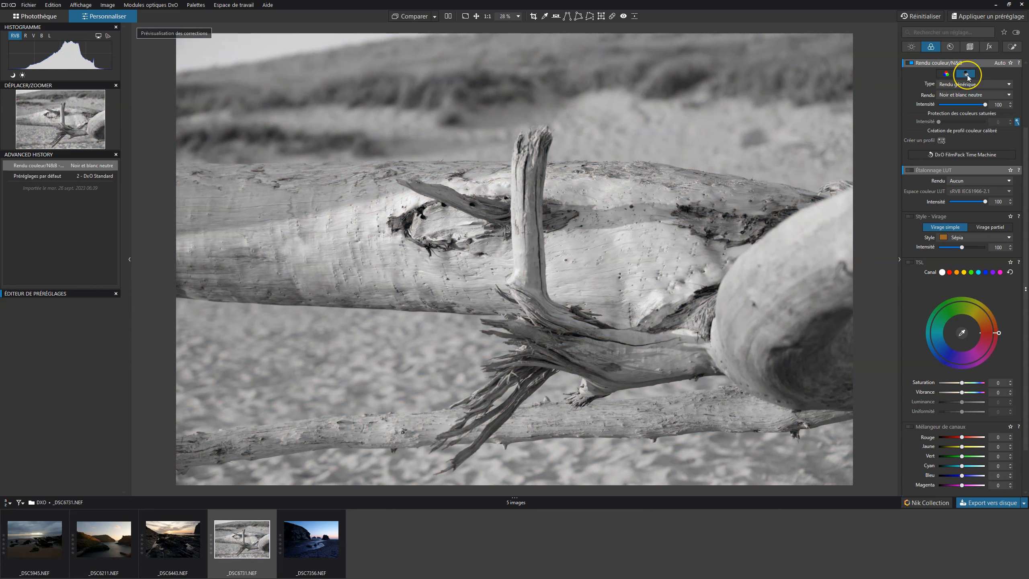
pyautogui.click(946, 74)
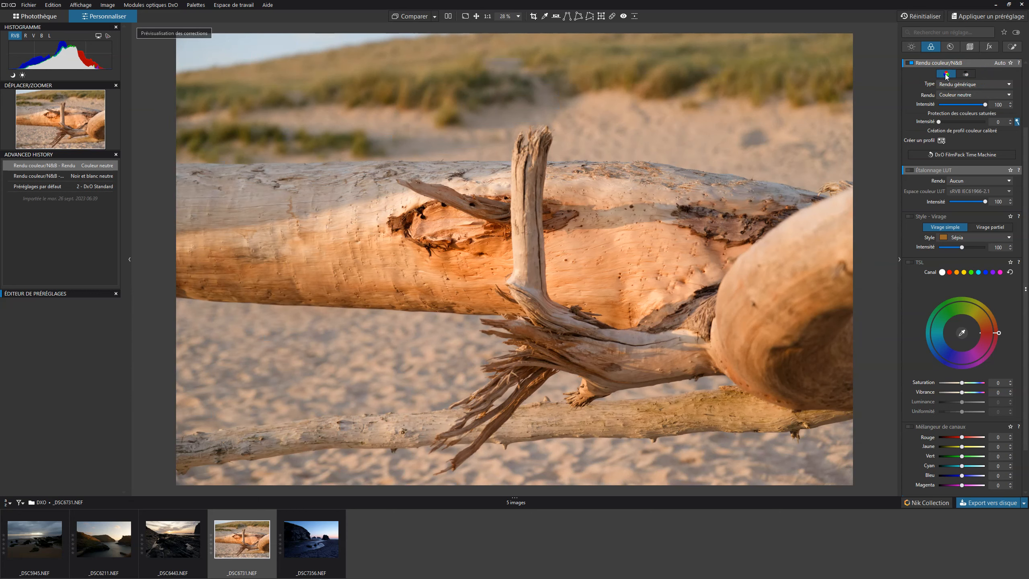
pyautogui.click(953, 76)
pyautogui.moveTo(957, 65)
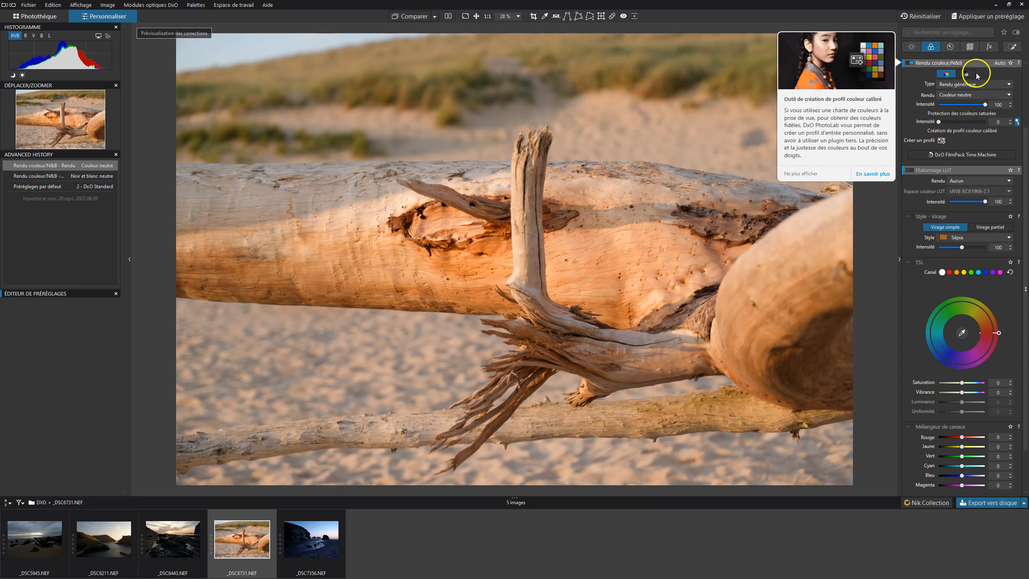
pyautogui.click(966, 75)
pyautogui.click(967, 75)
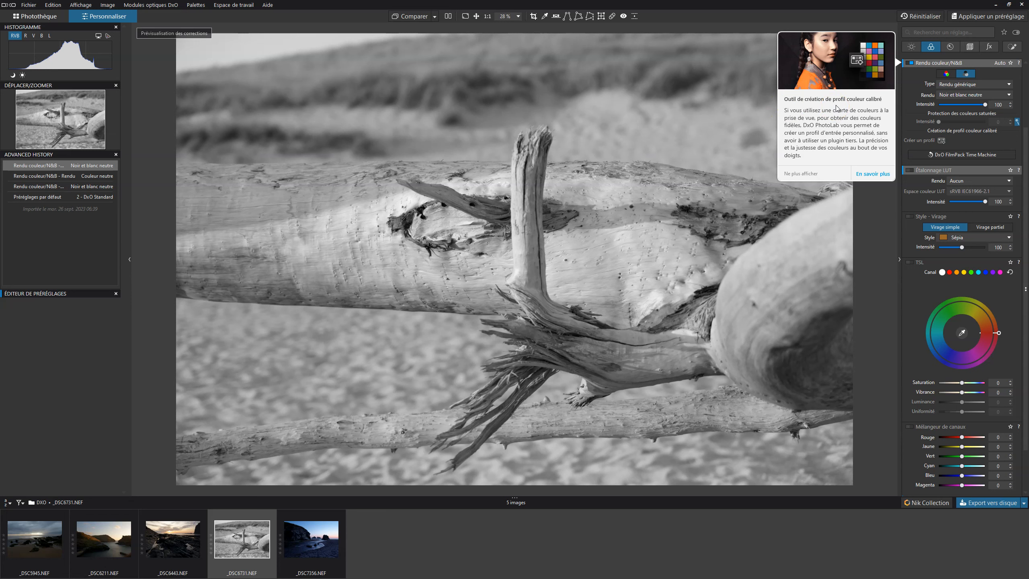
pyautogui.click(842, 95)
pyautogui.click(942, 140)
pyautogui.moveTo(745, 156); pyautogui.dragTo(650, 177)
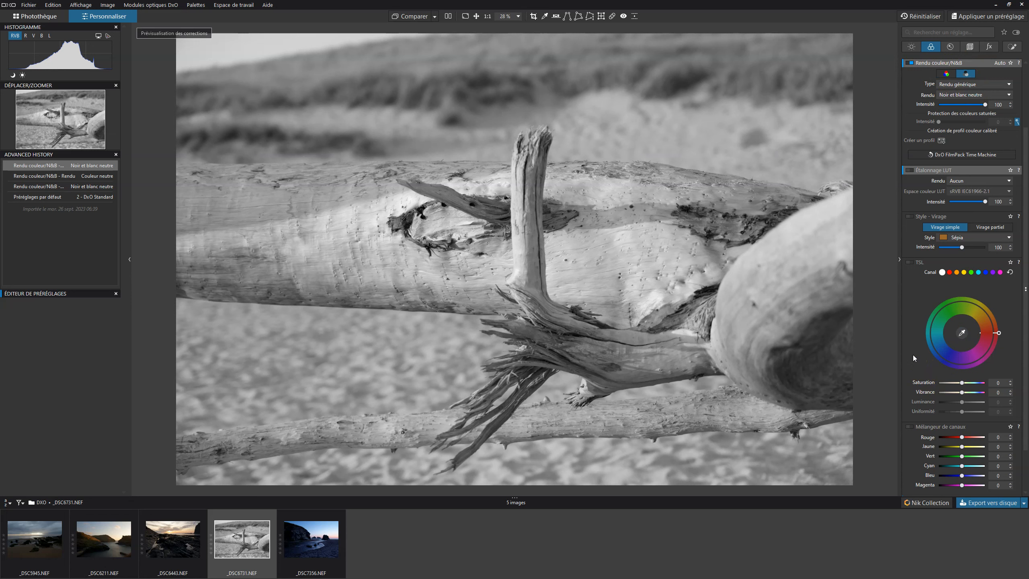
pyautogui.scroll(-2, 913, 354)
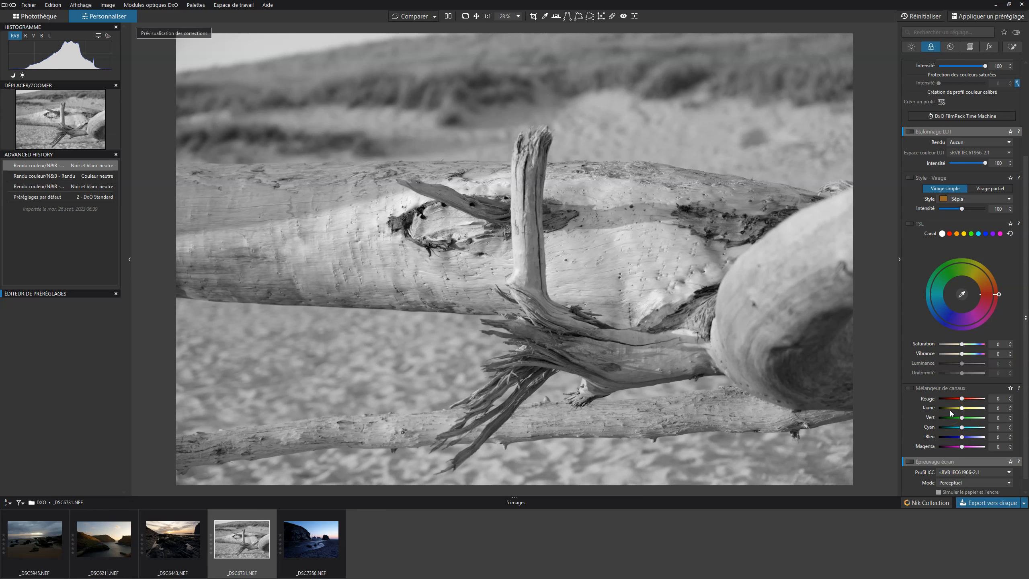
pyautogui.scroll(2, 951, 413)
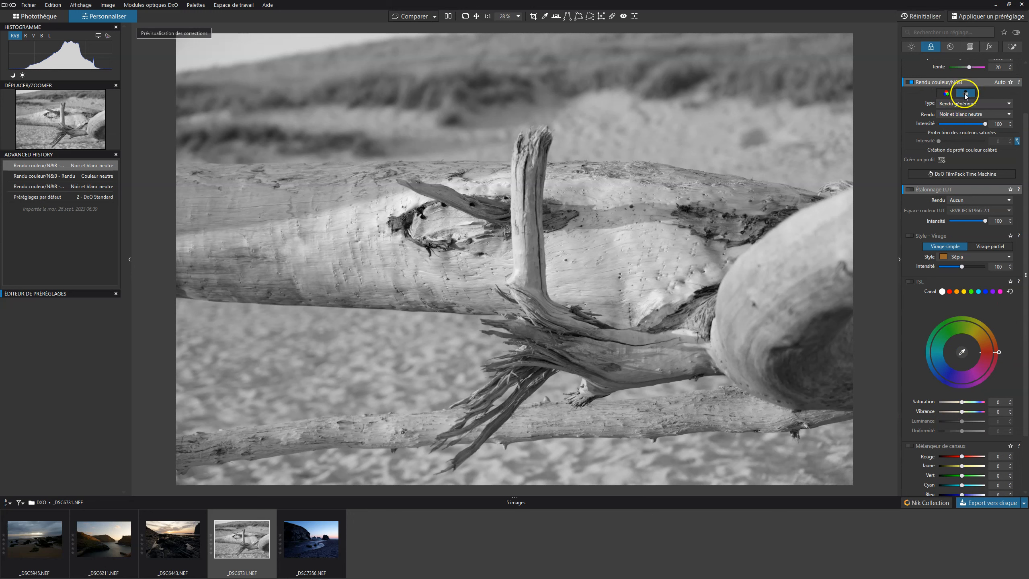
# Switch Rendu couleur/N&B to colour and back to black and white to compare both versions with the channel mixer settings
pyautogui.click(947, 95)
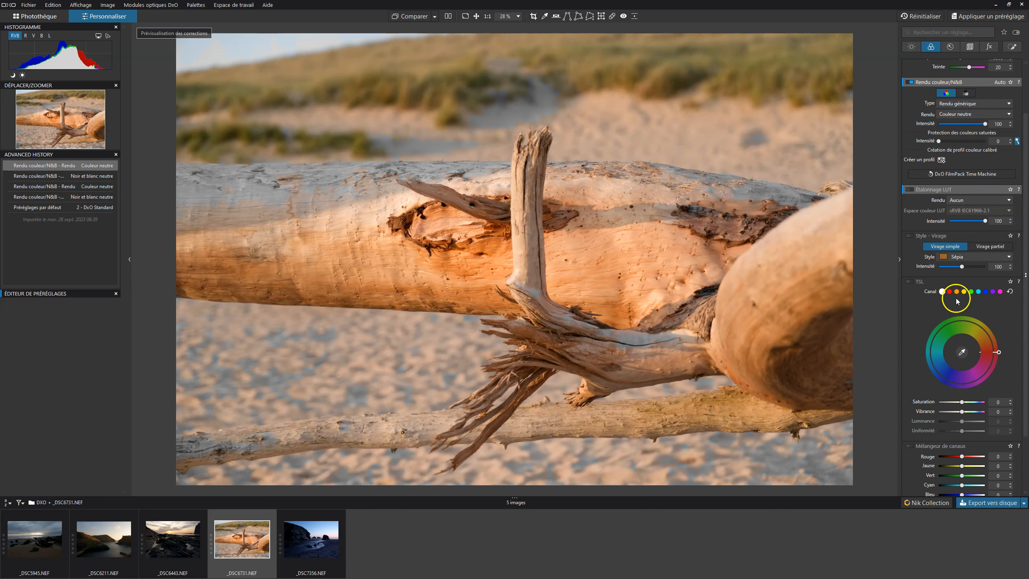
pyautogui.scroll(-2, 954, 294)
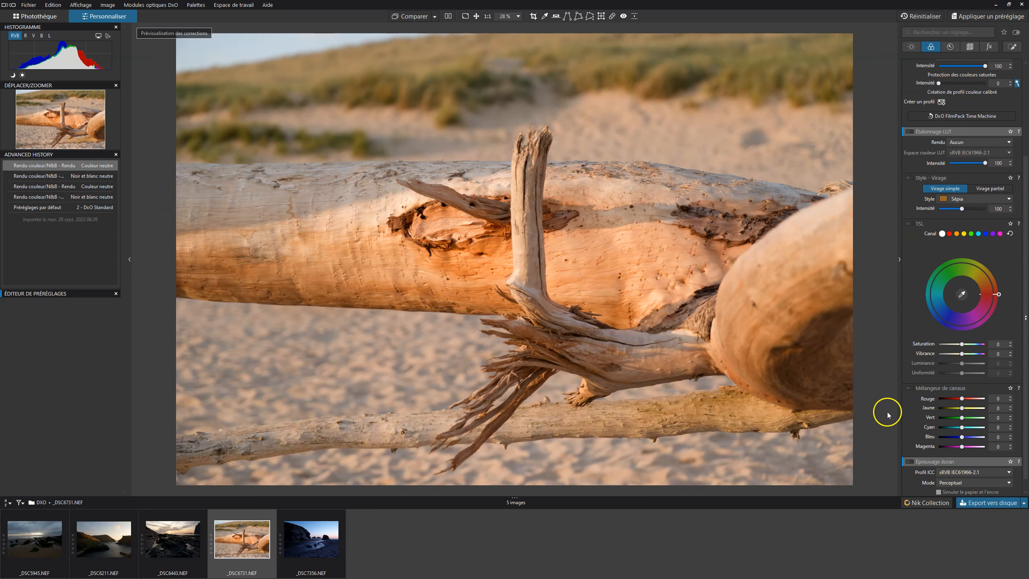
pyautogui.scroll(2, 939, 442)
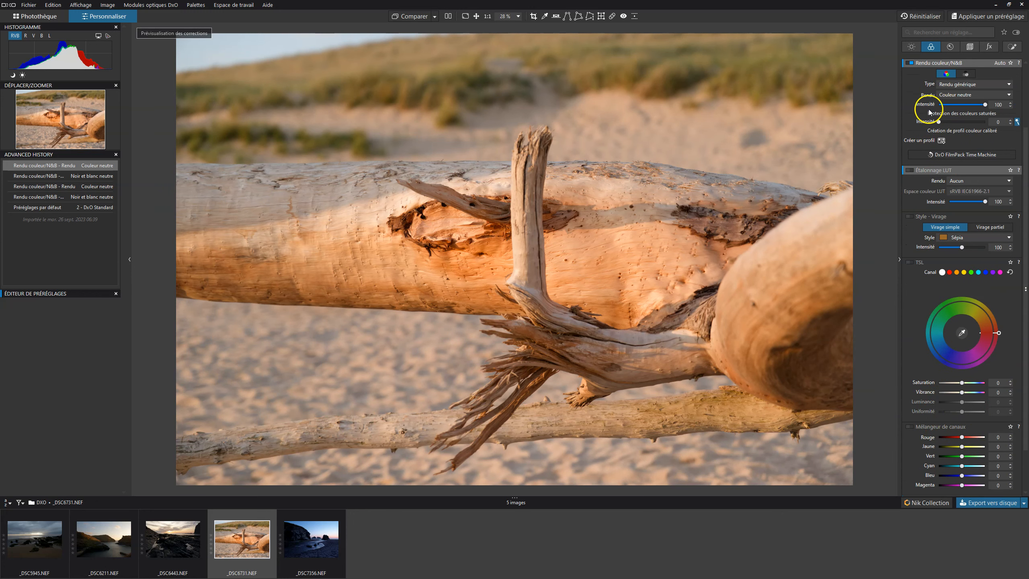
pyautogui.click(966, 74)
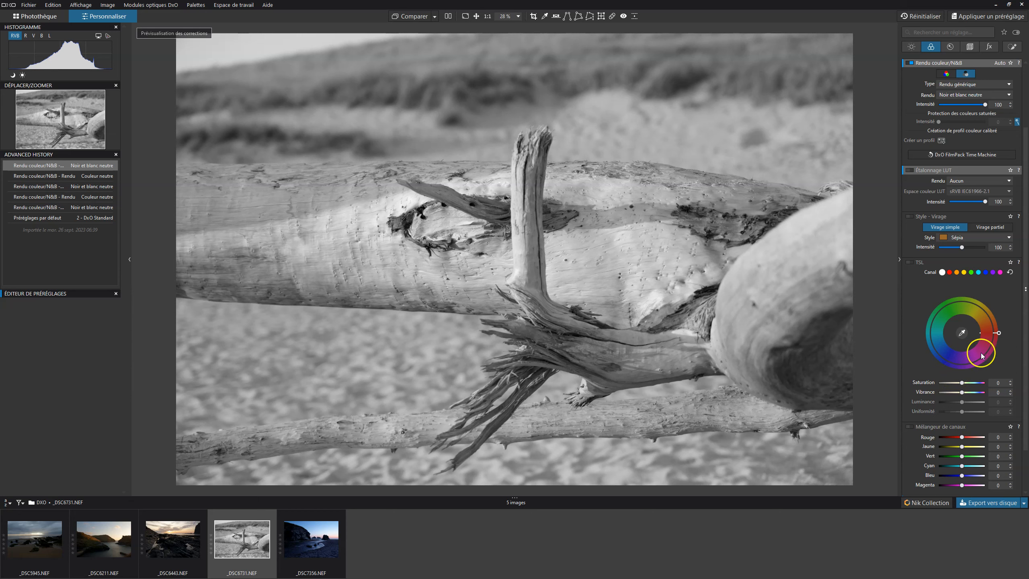
# Set the channel mixer to Rouge -74, Jaune 7, Vert -55, Cyan 29, Bleu -59 and Magenta 38, and collapse the section
pyautogui.scroll(-1, 999, 399)
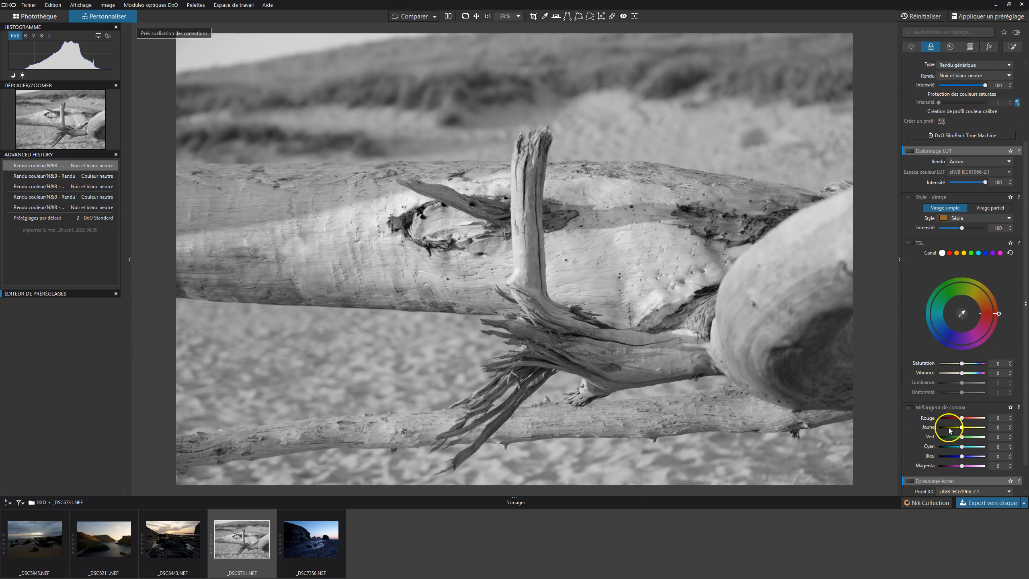
pyautogui.scroll(-2, 949, 430)
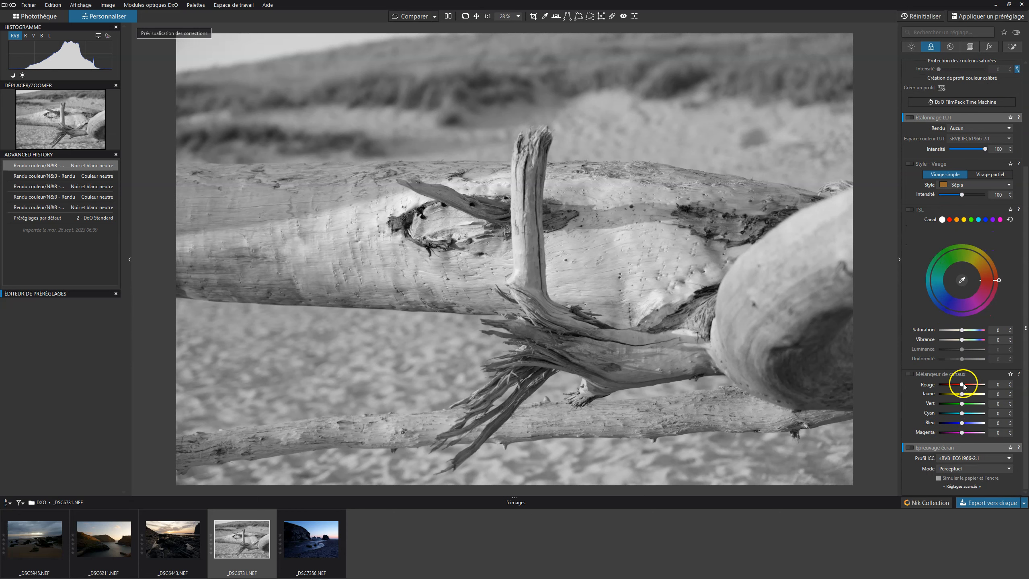
pyautogui.moveTo(963, 384); pyautogui.dragTo(957, 389)
pyautogui.moveTo(956, 389); pyautogui.dragTo(938, 433)
pyautogui.moveTo(956, 384)
pyautogui.mouseDown()
pyautogui.moveTo(967, 385)
pyautogui.moveTo(945, 384)
pyautogui.moveTo(963, 393)
pyautogui.mouseUp()
pyautogui.click(957, 402)
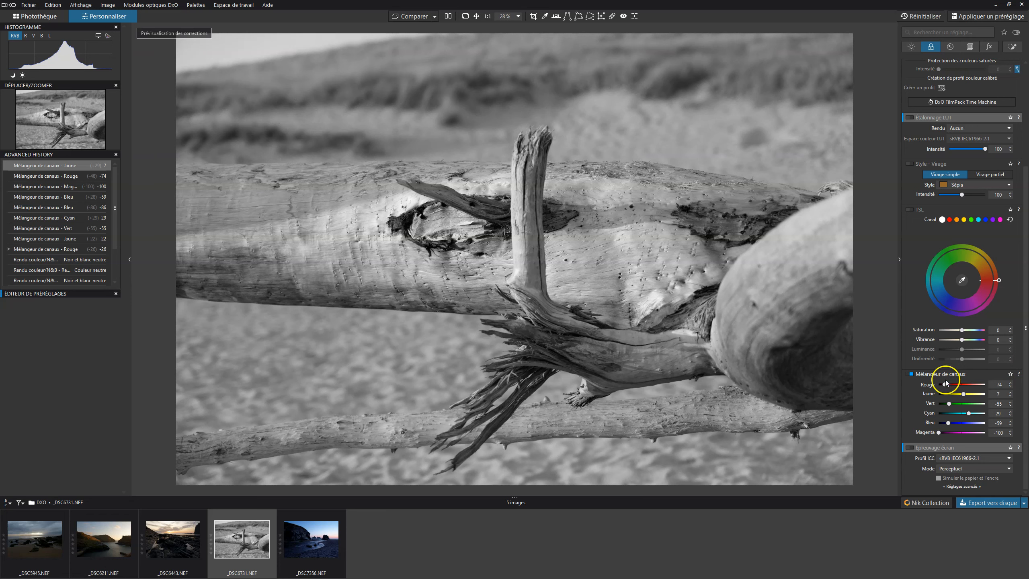
pyautogui.moveTo(970, 432); pyautogui.dragTo(971, 432)
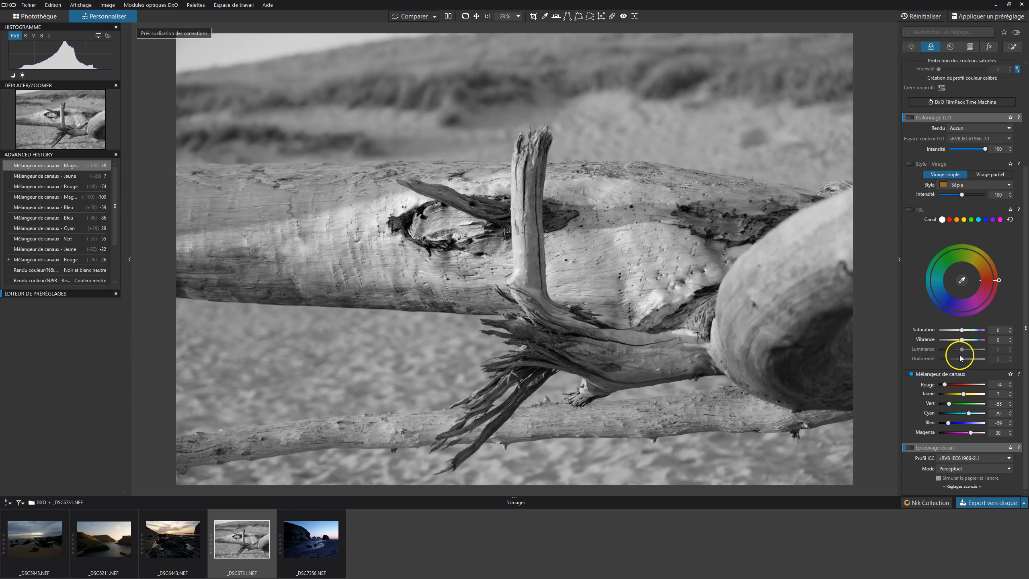
pyautogui.click(943, 374)
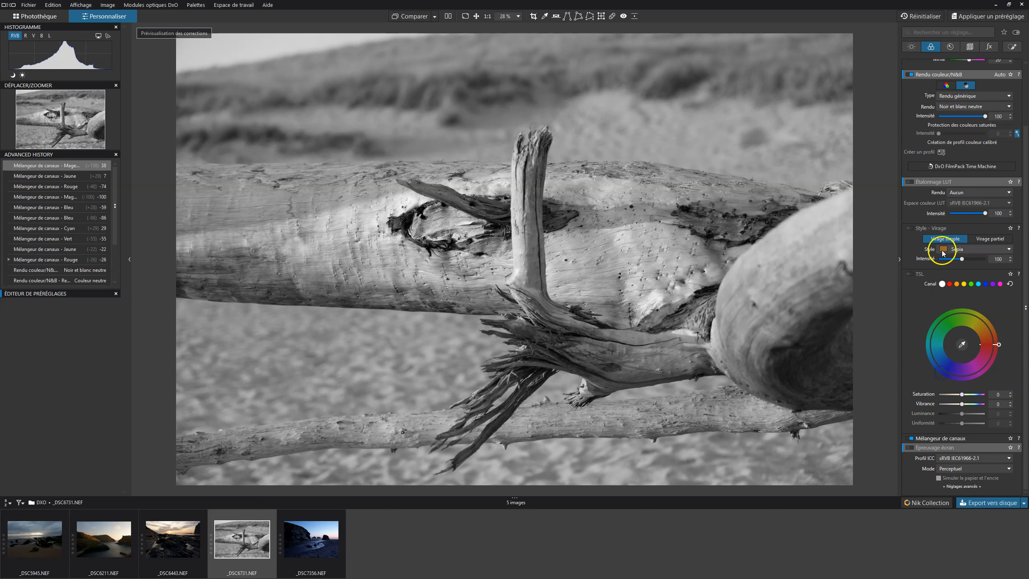
# Return the driftwood photo's Rendu couleur/N&B correction to colour so that profile creation can be used
pyautogui.scroll(3, 941, 239)
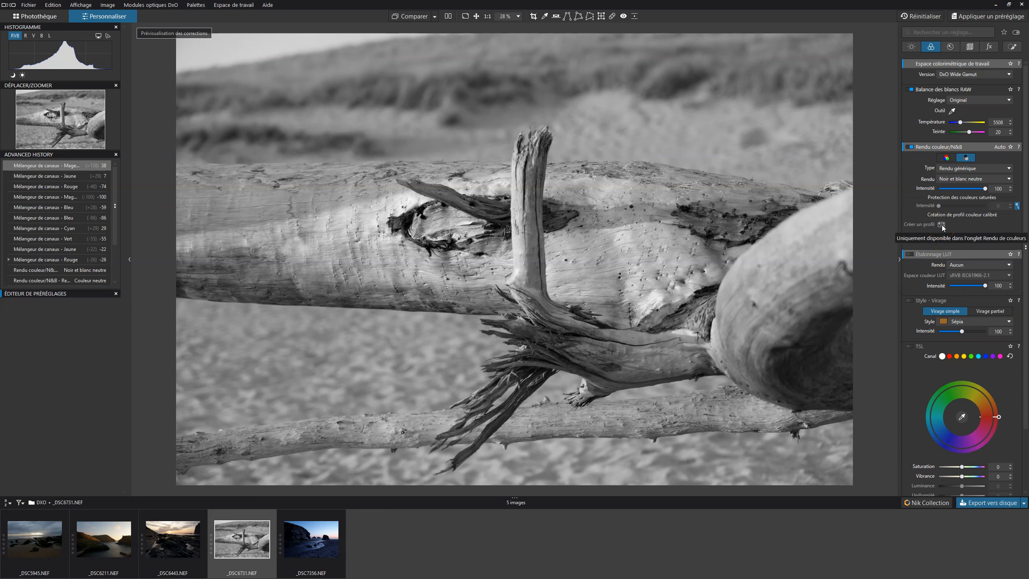
pyautogui.click(942, 227)
pyautogui.click(947, 157)
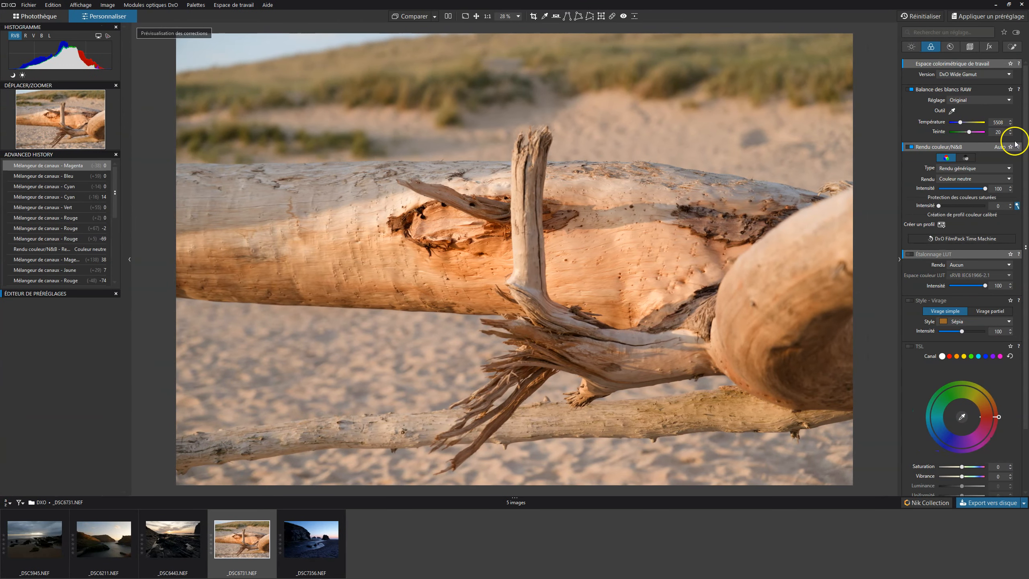
# Open the calibrated colour profile tool and examine the available chart types, keeping Calibrite ColorChecker Classic
pyautogui.click(940, 226)
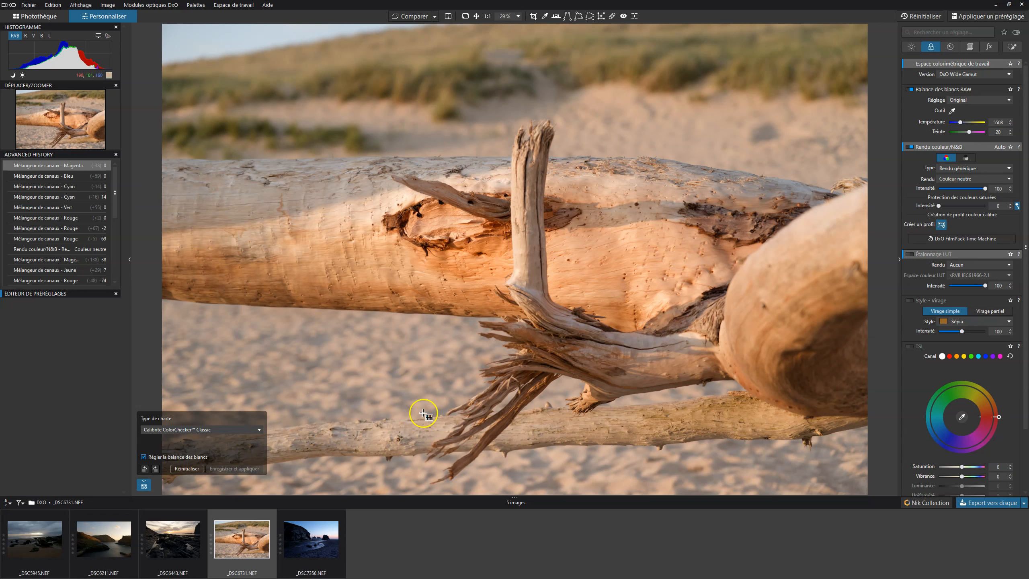
pyautogui.click(235, 430)
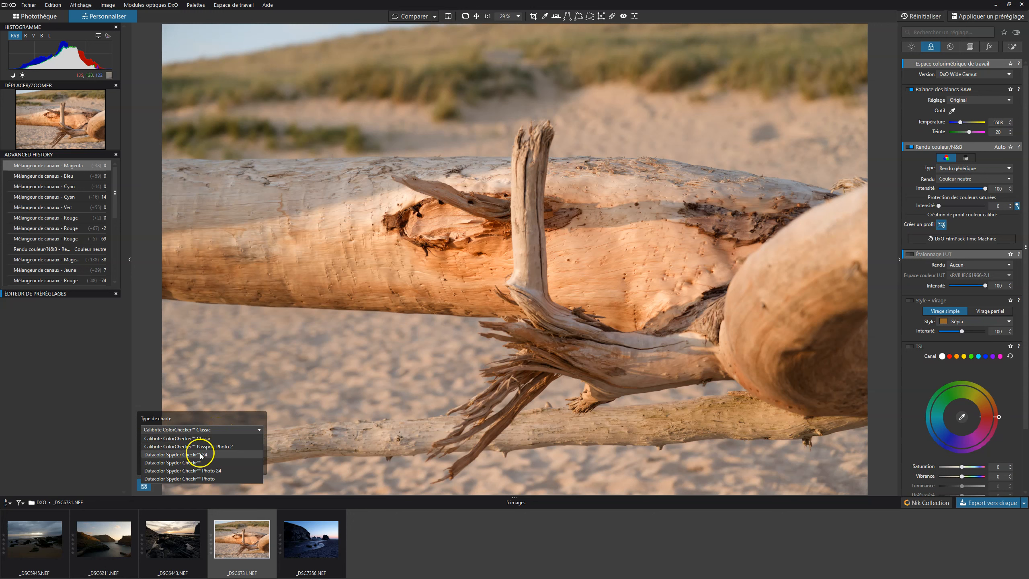
pyautogui.click(206, 431)
pyautogui.click(174, 462)
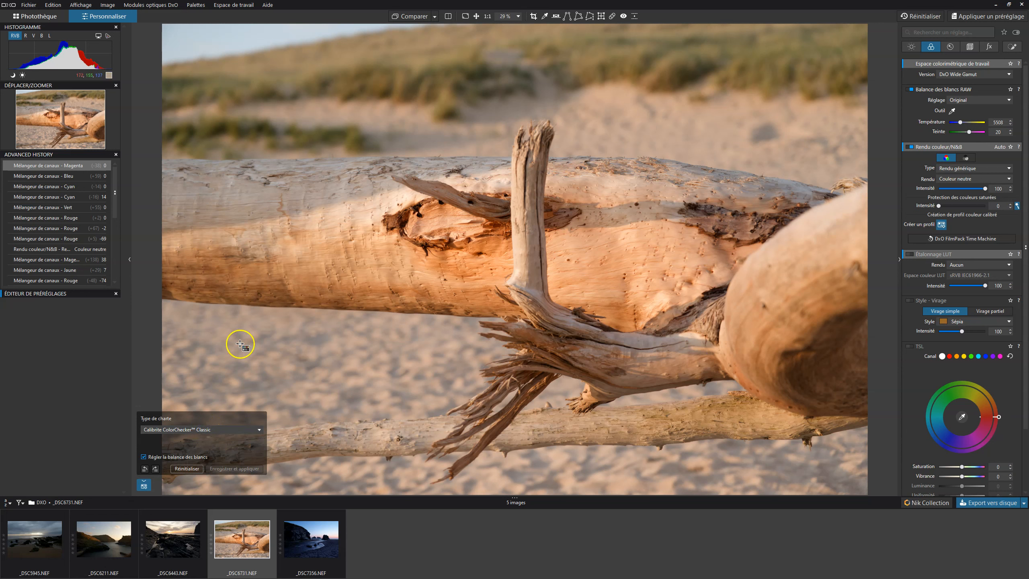
# Try to place the ColorChecker Classic grid over the log and reshape it by its corners, and reset the chart
pyautogui.moveTo(224, 281); pyautogui.dragTo(449, 368)
pyautogui.moveTo(450, 281); pyautogui.dragTo(390, 179)
pyautogui.moveTo(449, 369); pyautogui.dragTo(521, 327)
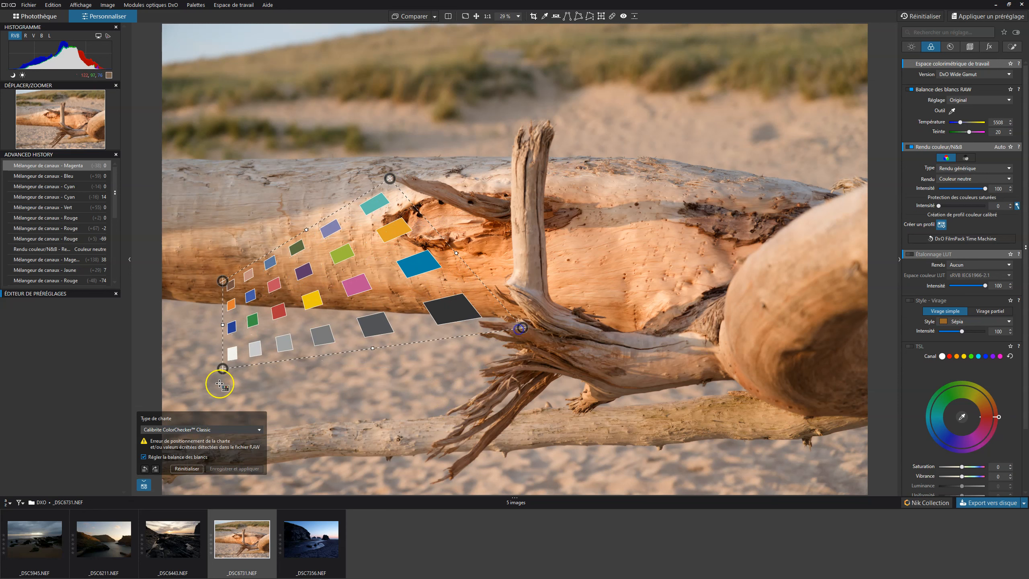
pyautogui.moveTo(228, 369); pyautogui.dragTo(395, 188)
pyautogui.moveTo(394, 374); pyautogui.dragTo(533, 405)
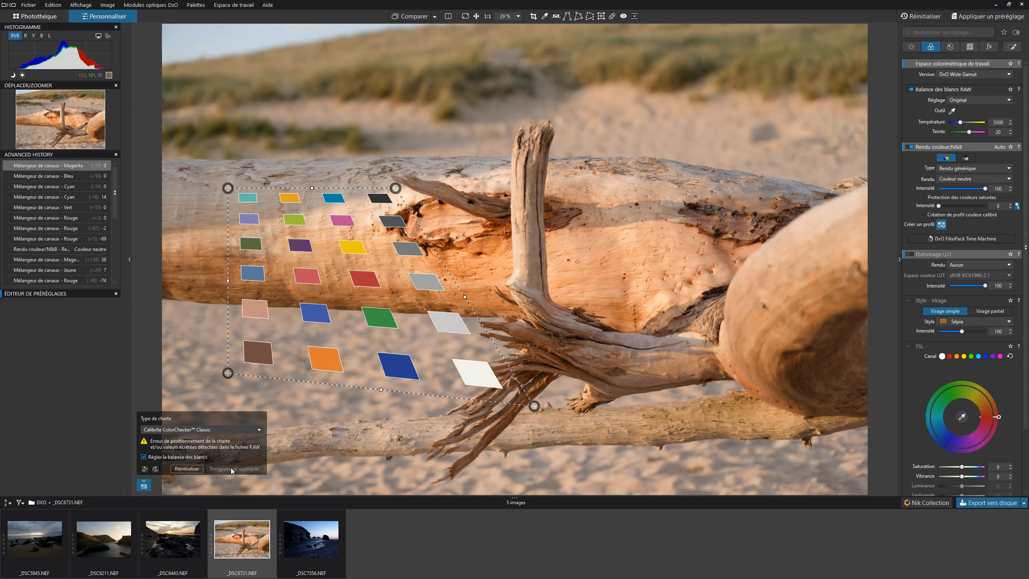
pyautogui.click(190, 471)
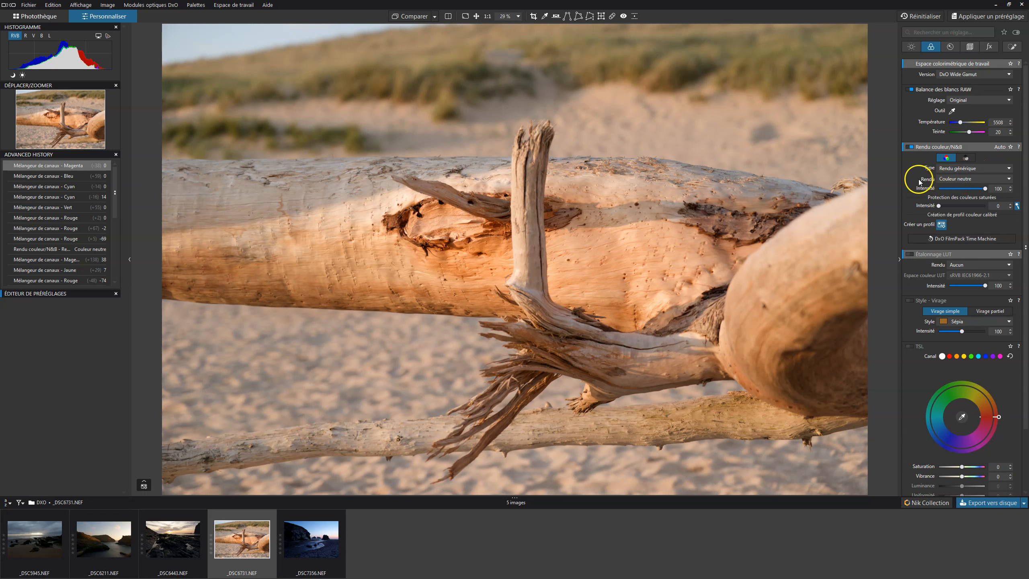
# Try the DxO - Naturel, DxO - Dynamique and DxO - Intense renderings on the photo and return to Couleur neutre
pyautogui.click(972, 181)
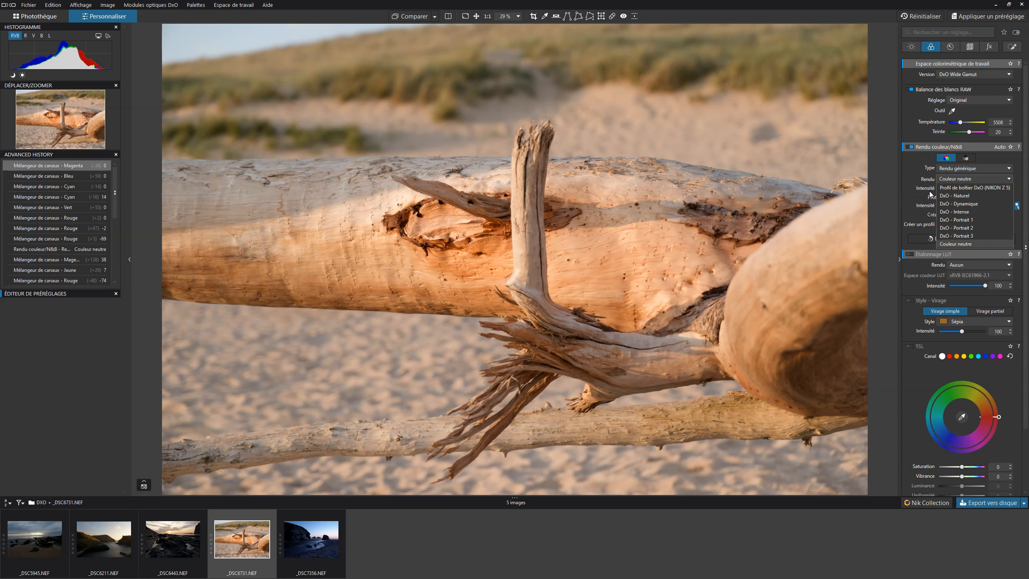
pyautogui.click(962, 195)
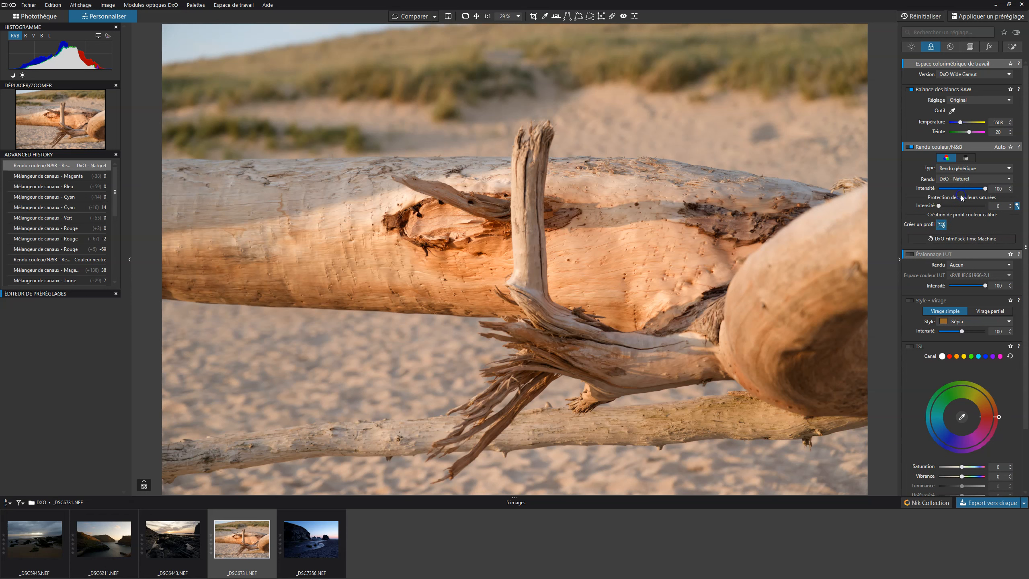
pyautogui.click(970, 179)
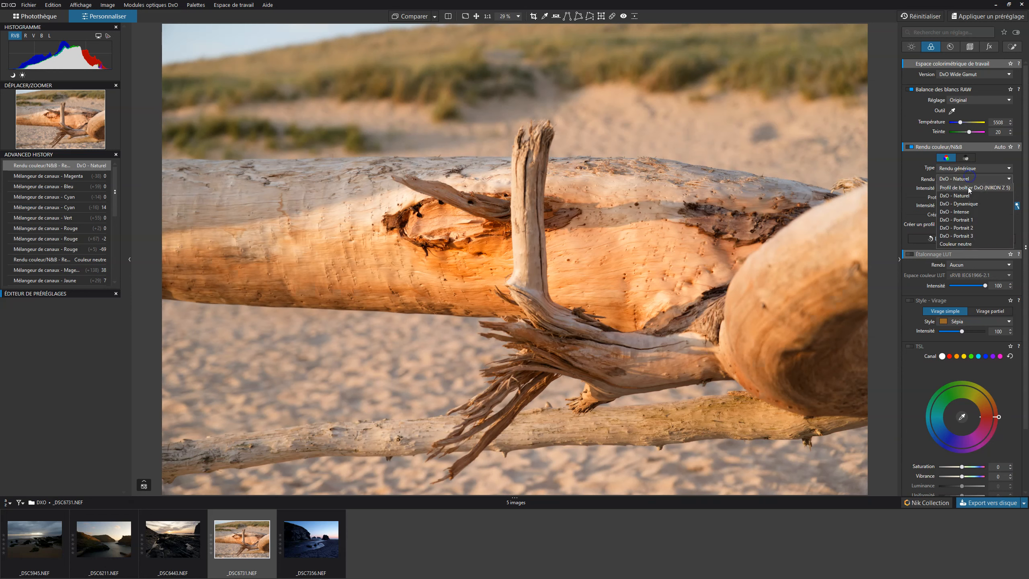
pyautogui.click(963, 201)
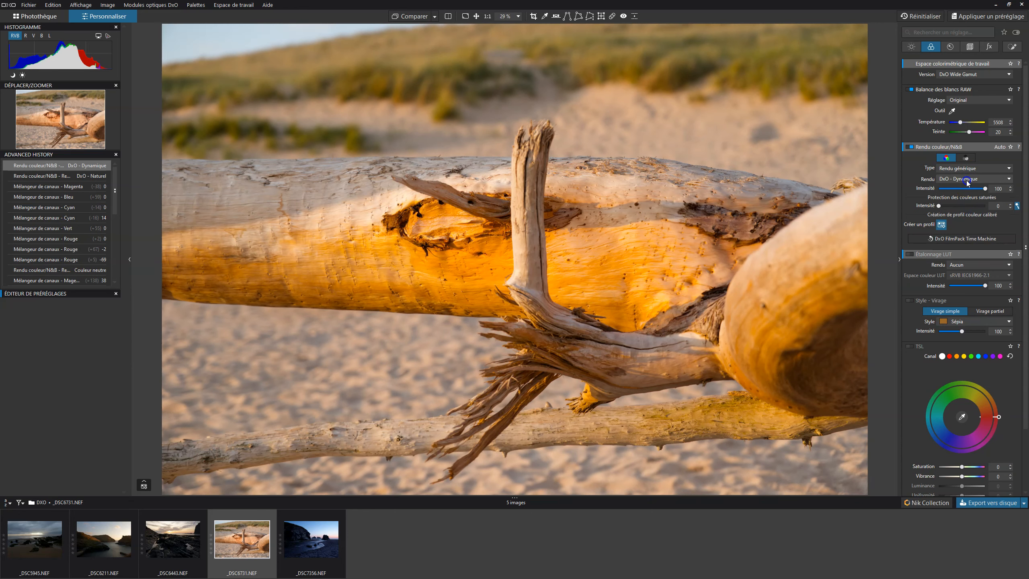
pyautogui.click(966, 182)
pyautogui.click(965, 205)
pyautogui.click(956, 178)
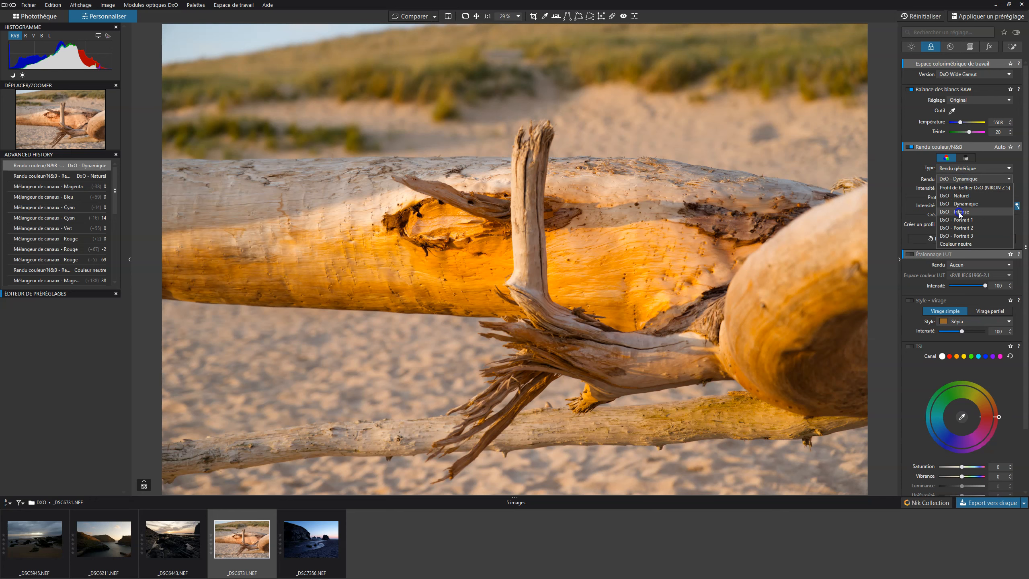
pyautogui.click(958, 212)
pyautogui.click(957, 180)
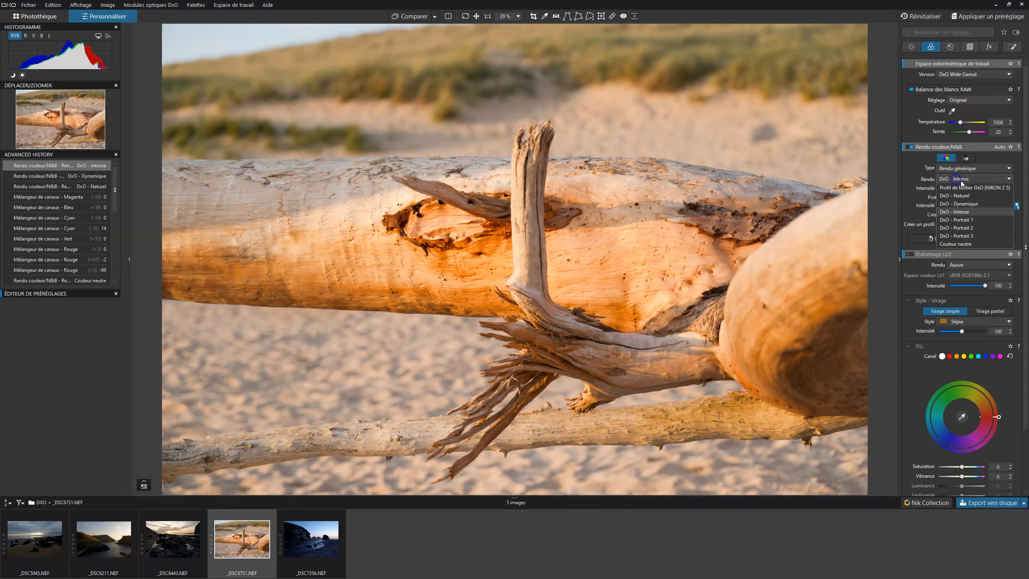
pyautogui.click(954, 244)
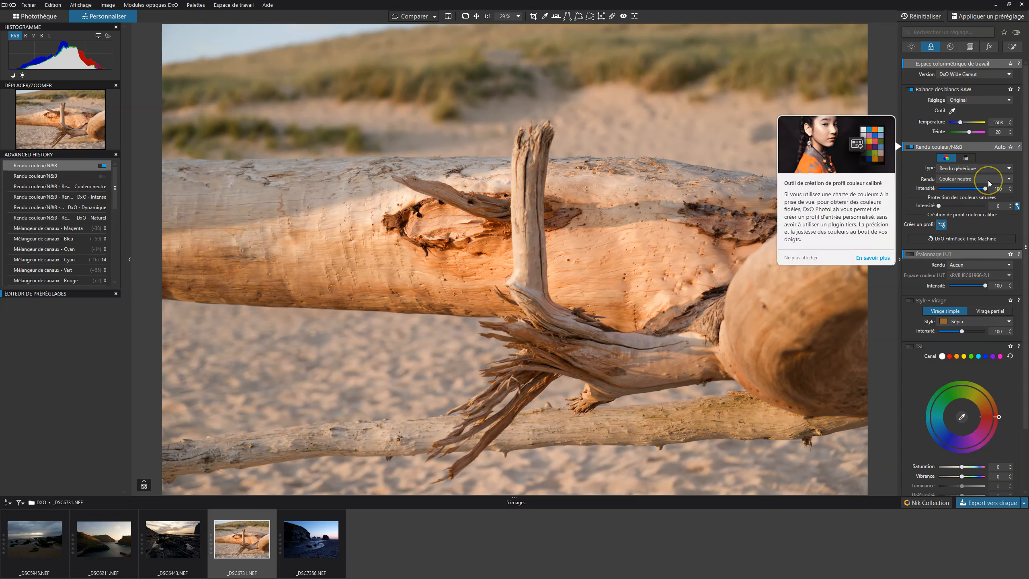
# Dismiss the tip about calibrated colour profiles and leave the profile creation tool
pyautogui.click(802, 259)
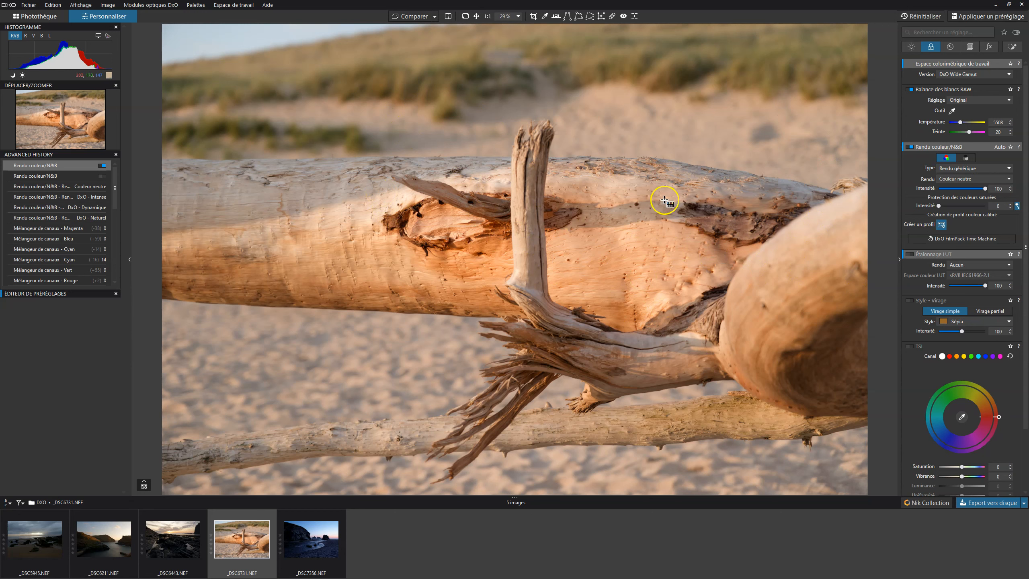
pyautogui.click(942, 224)
# Examine the available generic colour renderings for Rendu couleur/N&B and keep Couleur neutre
pyautogui.moveTo(958, 278)
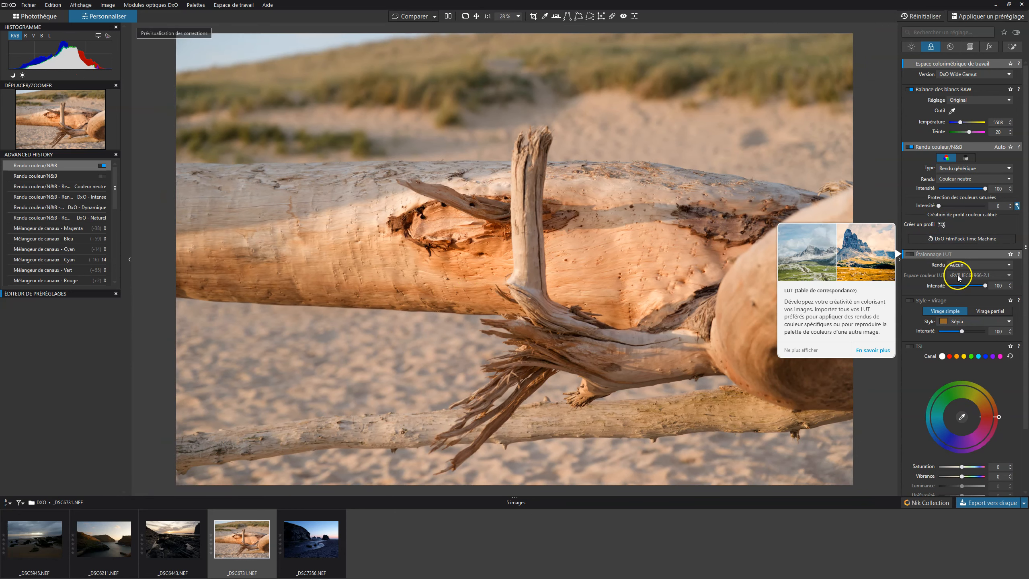
pyautogui.moveTo(964, 152)
pyautogui.click(964, 179)
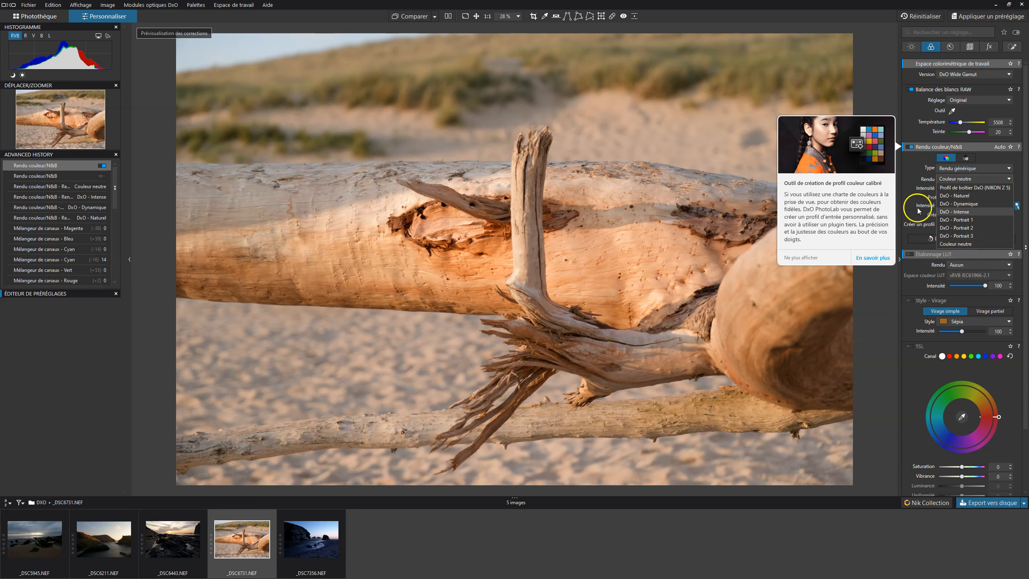
pyautogui.click(954, 244)
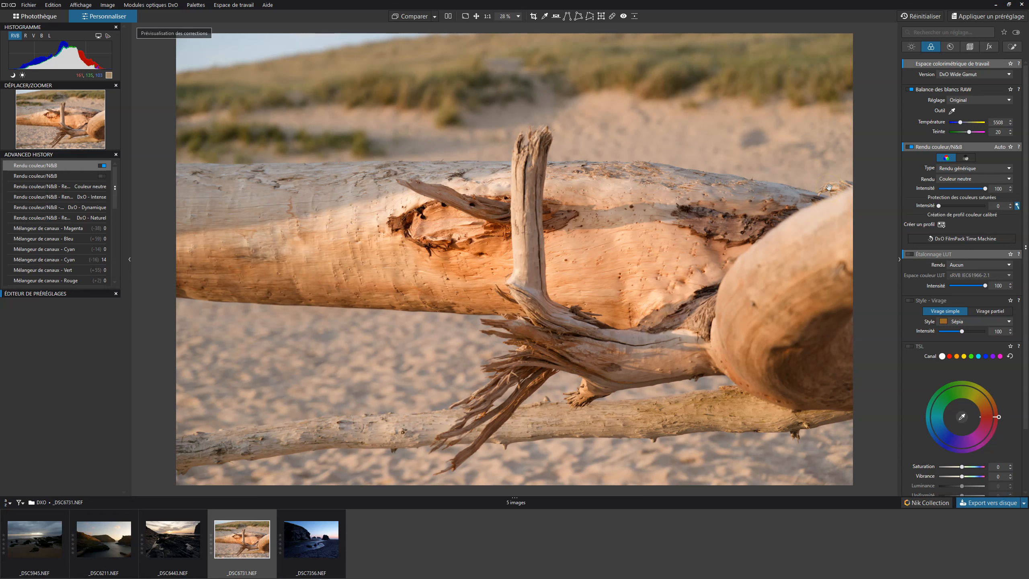
pyautogui.click(855, 158)
# Enable the Étalonnage LUT correction and apply the 01-After-midnight.cube LUT to the driftwood photo
pyautogui.moveTo(933, 257)
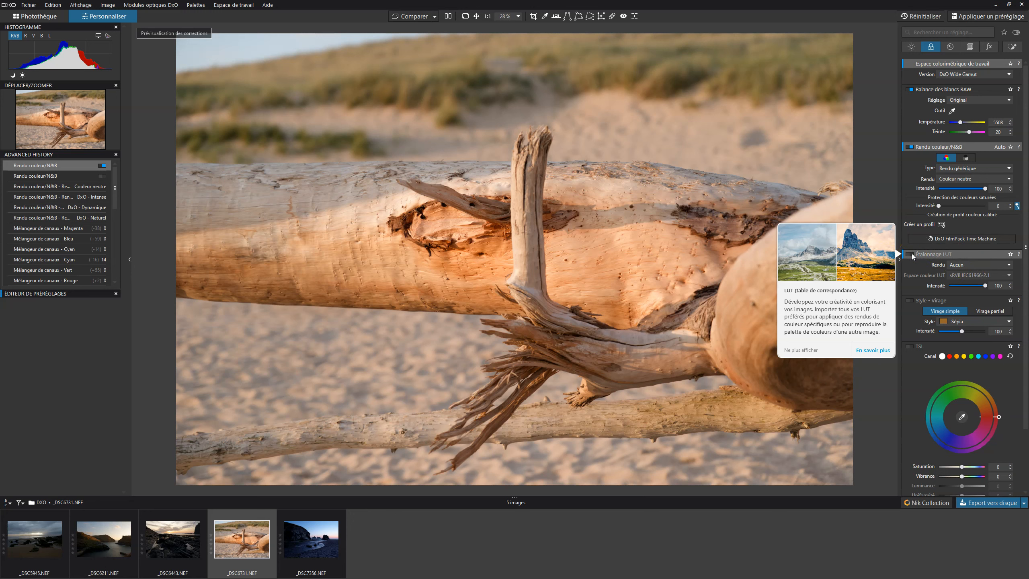
pyautogui.click(911, 254)
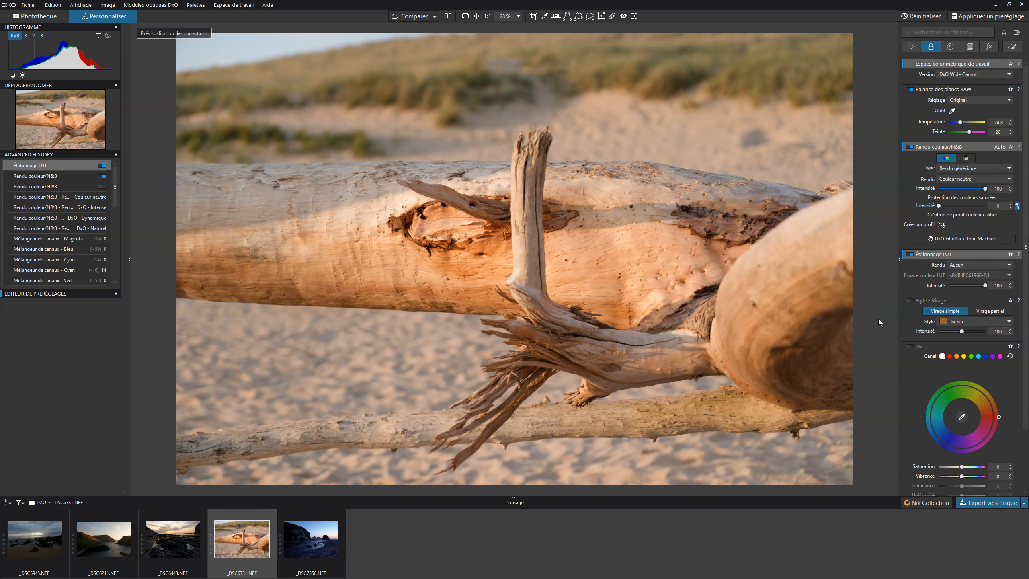
pyautogui.click(894, 216)
pyautogui.click(851, 267)
pyautogui.click(991, 265)
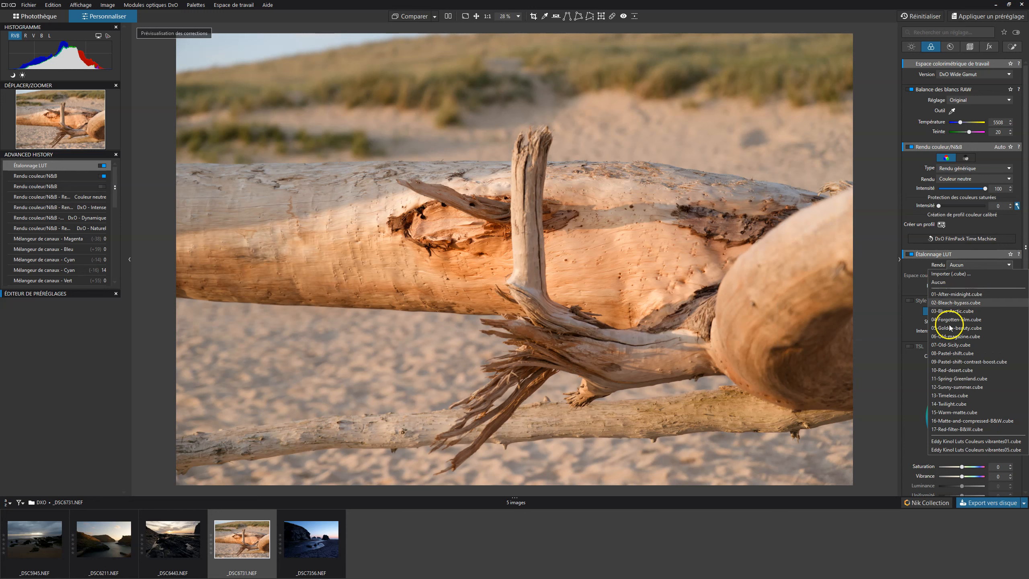
pyautogui.click(947, 295)
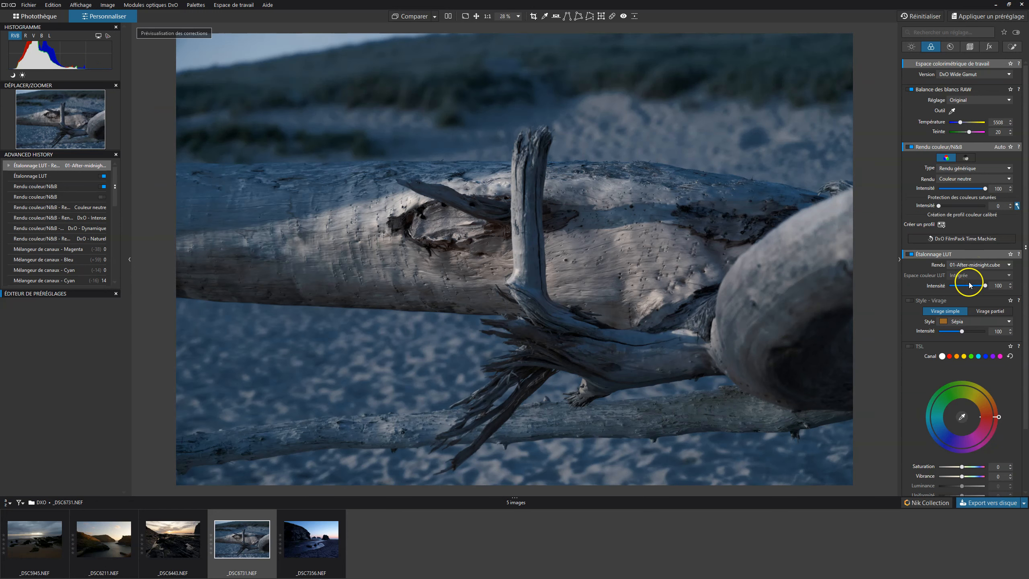
# Try the 02-Bleach-bypass and 03-Blue-Arctic LUTs, then return to 01-After-midnight.cube with its intensity reduced to 77
pyautogui.click(970, 265)
pyautogui.click(958, 306)
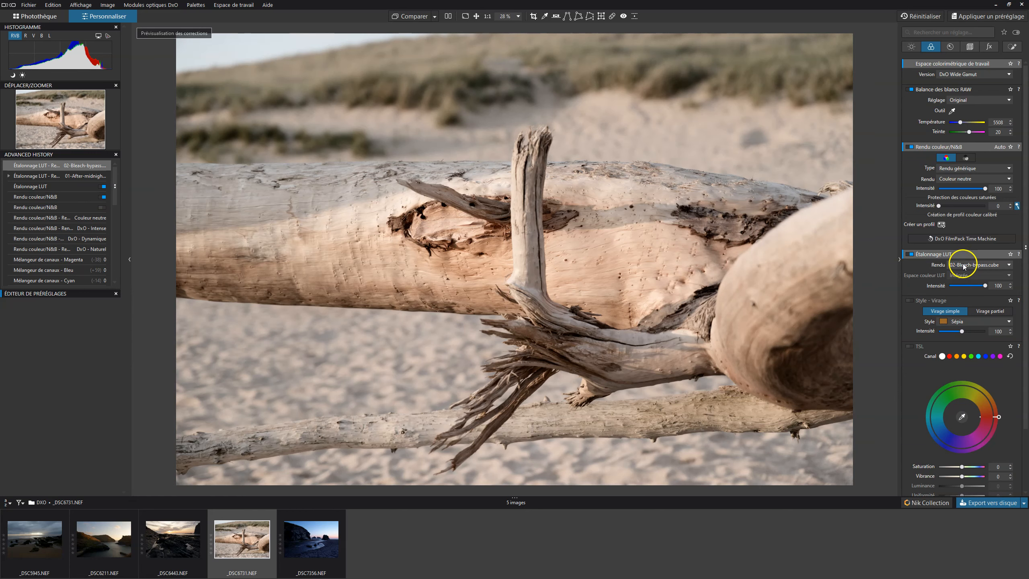
pyautogui.click(961, 265)
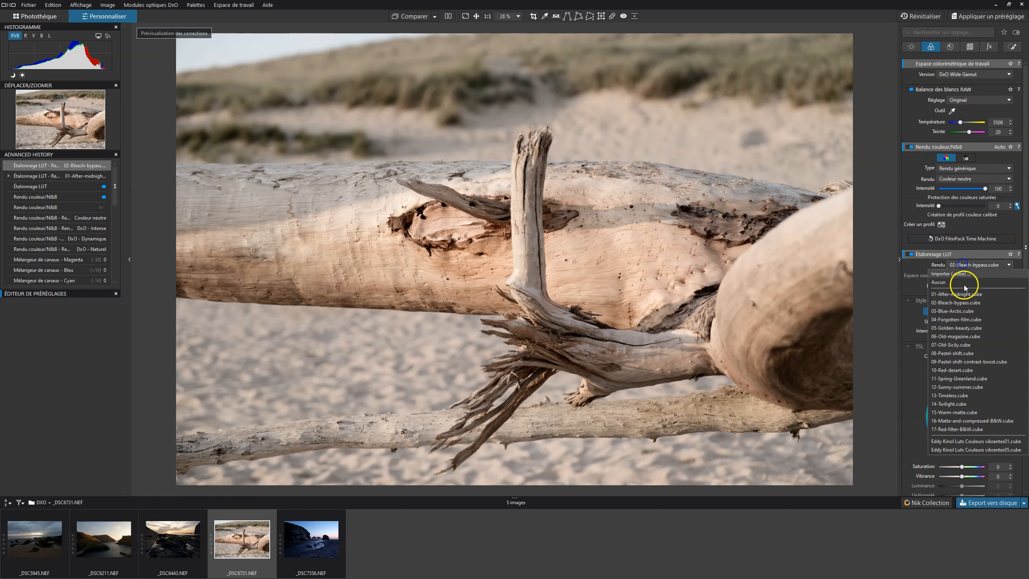
pyautogui.click(954, 311)
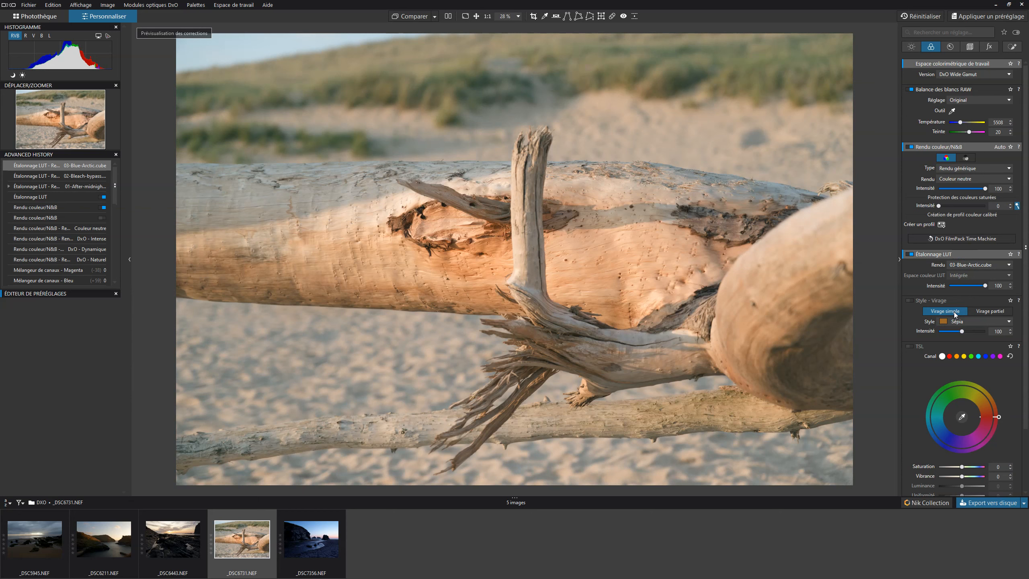
pyautogui.click(965, 264)
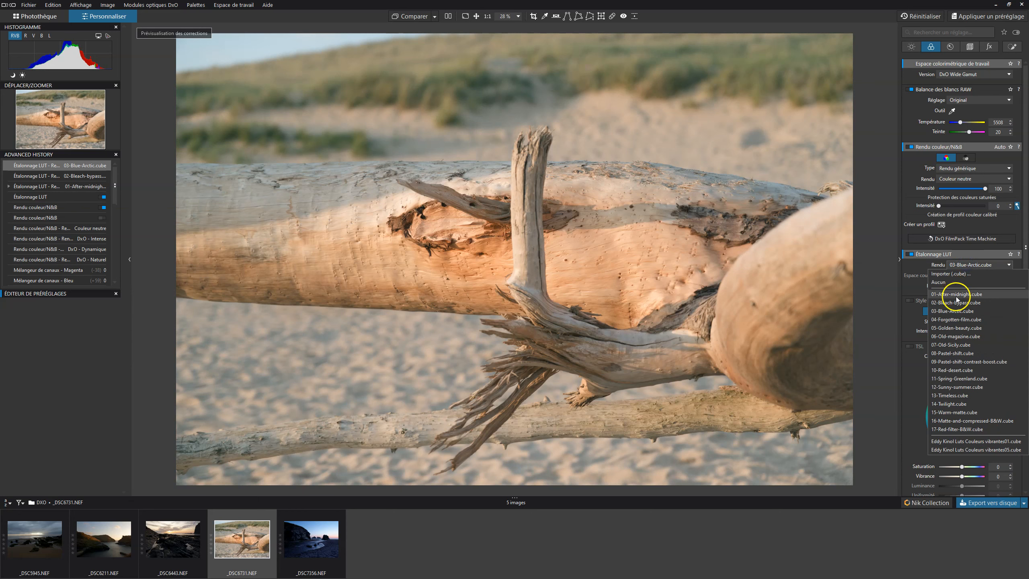
pyautogui.click(956, 295)
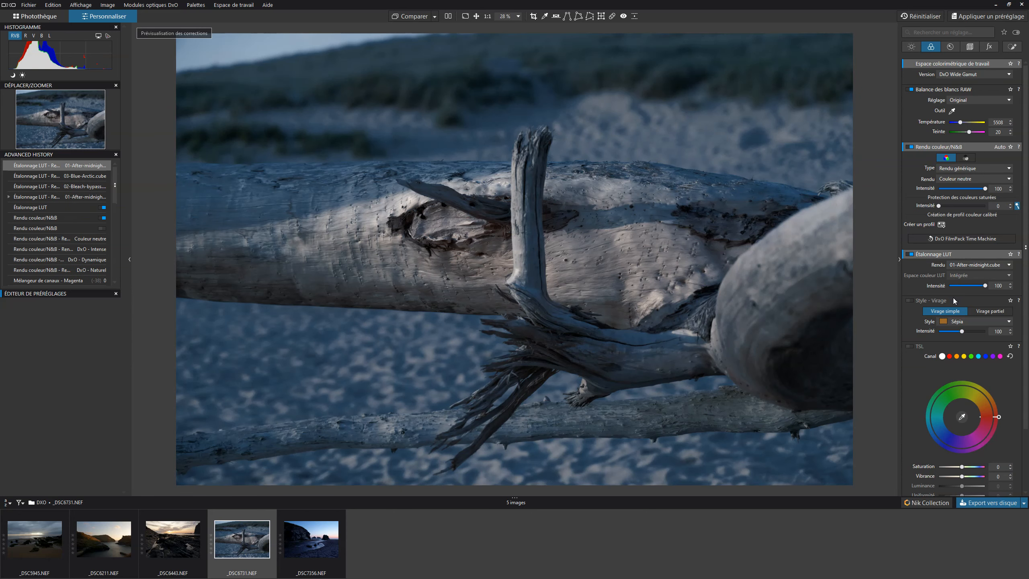
pyautogui.moveTo(984, 286)
pyautogui.mouseDown()
pyautogui.moveTo(951, 287)
pyautogui.moveTo(977, 286)
pyautogui.mouseUp()
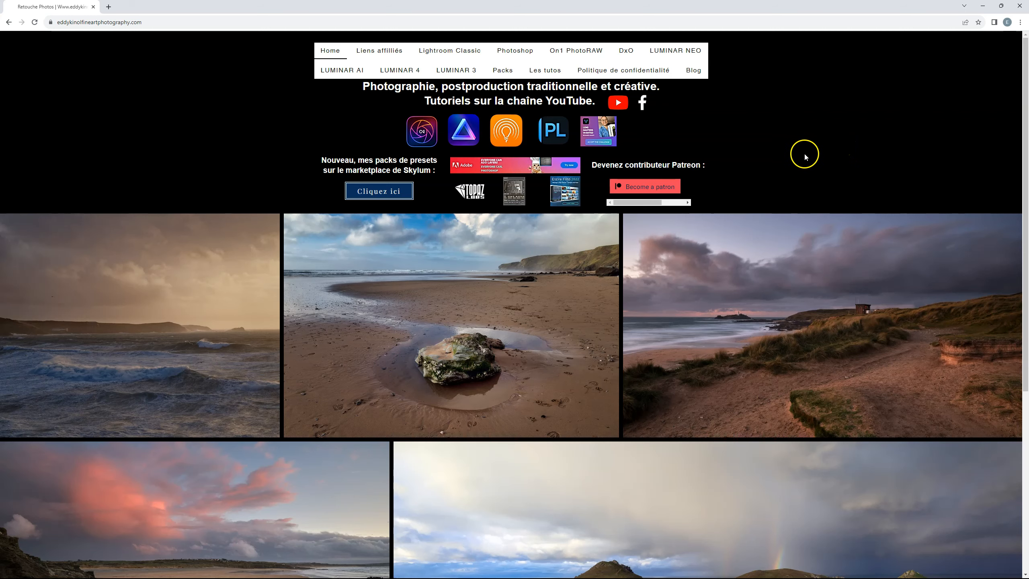
# Switch to the browser and look through the photography site's Packs page for the free LUT pack download
pyautogui.click(511, 71)
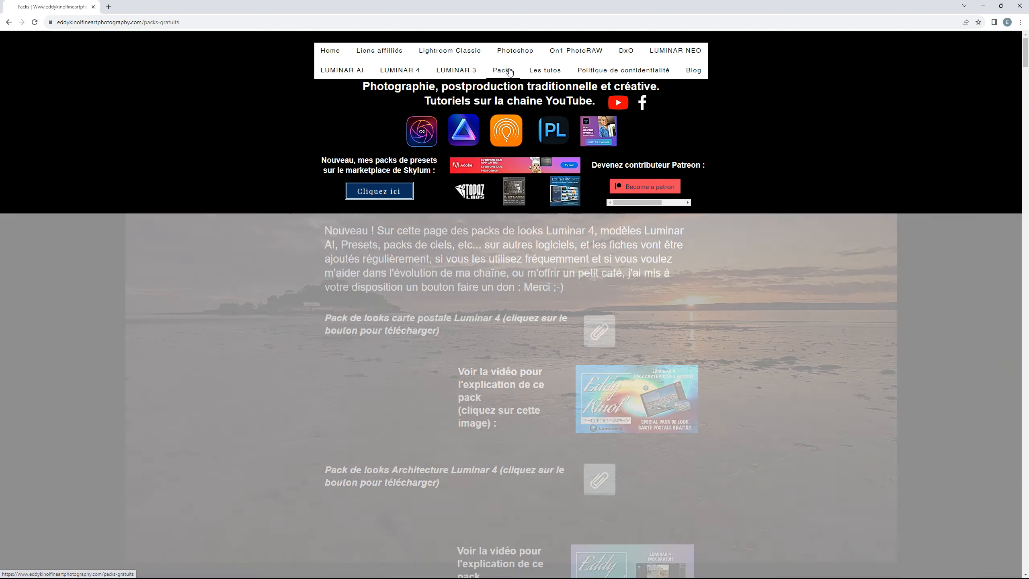
pyautogui.scroll(-20, 773, 326)
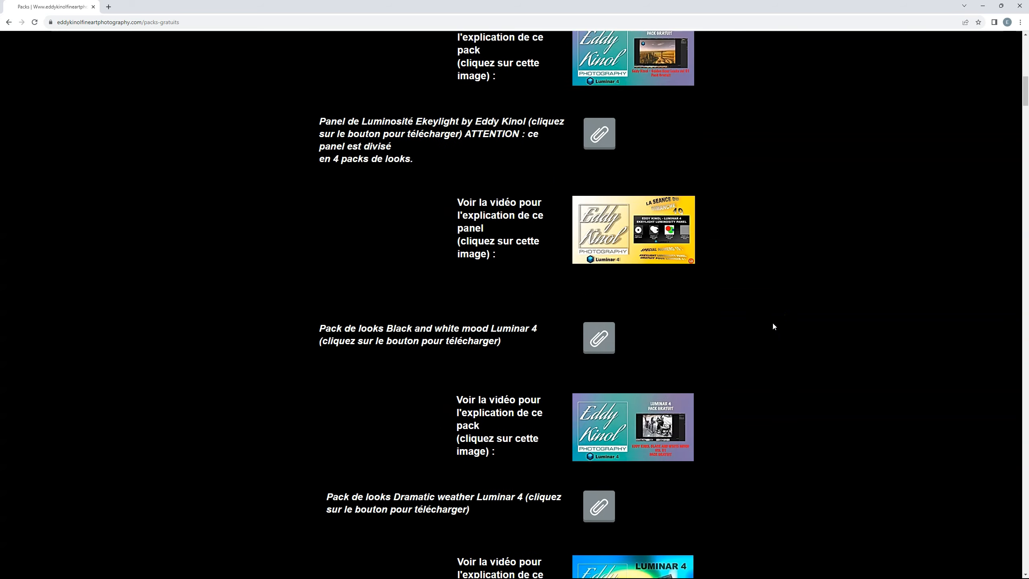
pyautogui.scroll(-20, 772, 322)
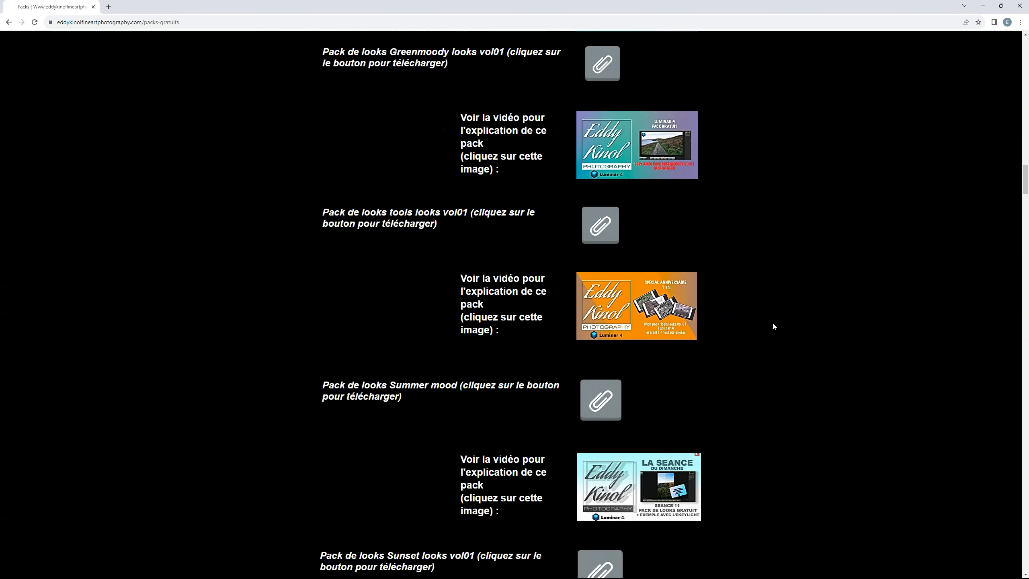
pyautogui.moveTo(1024, 207); pyautogui.dragTo(1026, 493)
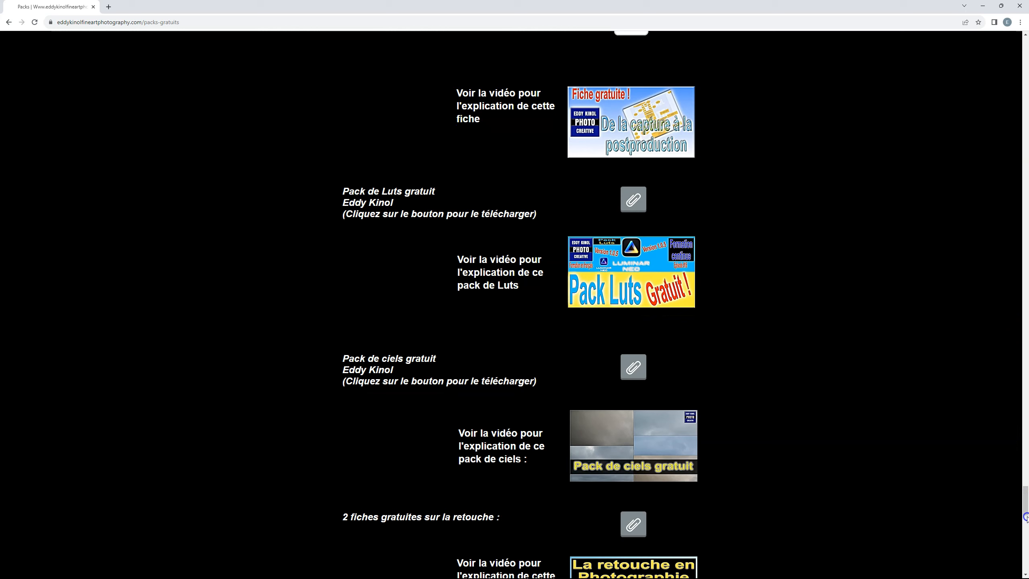
pyautogui.moveTo(1026, 504)
pyautogui.mouseDown()
pyautogui.moveTo(1027, 575)
pyautogui.moveTo(1026, 309)
pyautogui.moveTo(854, 342)
pyautogui.mouseUp()
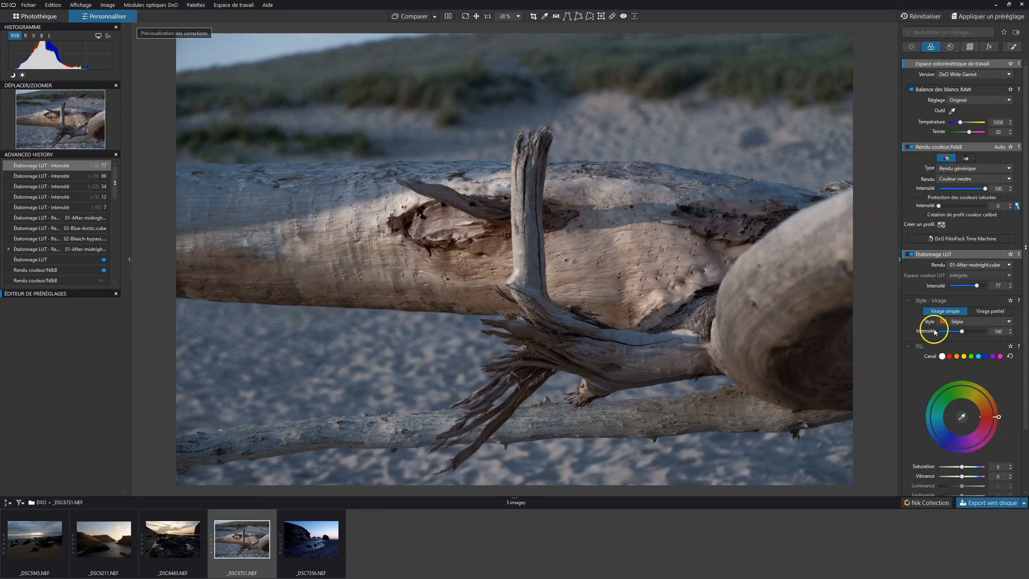
# Apply the imported Couleurs vibrantes01 LUT with the LUT colour space Adobe RVB (1998) and an intensity of 31
pyautogui.click(962, 265)
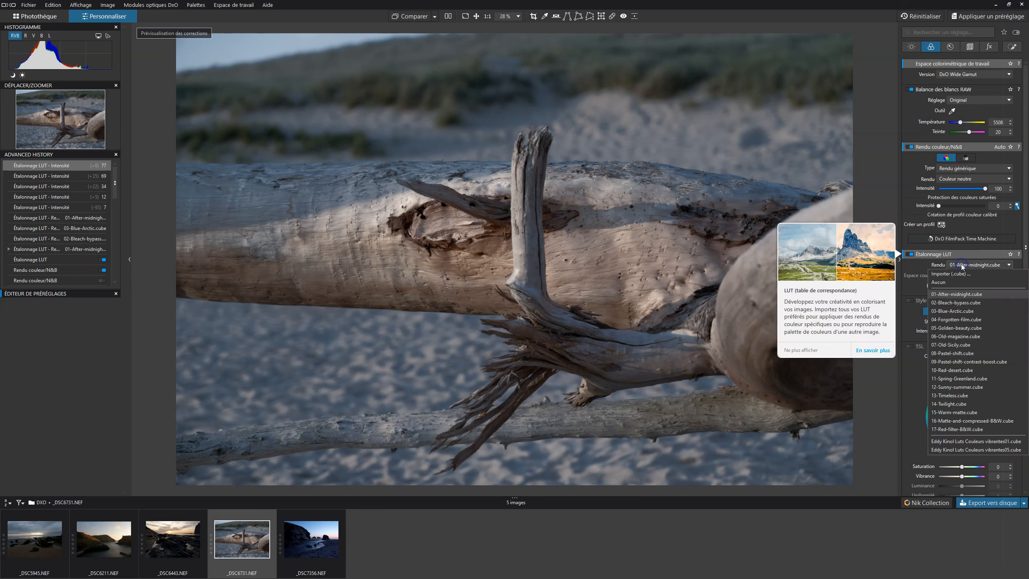
pyautogui.click(972, 444)
pyautogui.moveTo(952, 285)
pyautogui.mouseDown()
pyautogui.moveTo(976, 286)
pyautogui.moveTo(952, 288)
pyautogui.mouseUp()
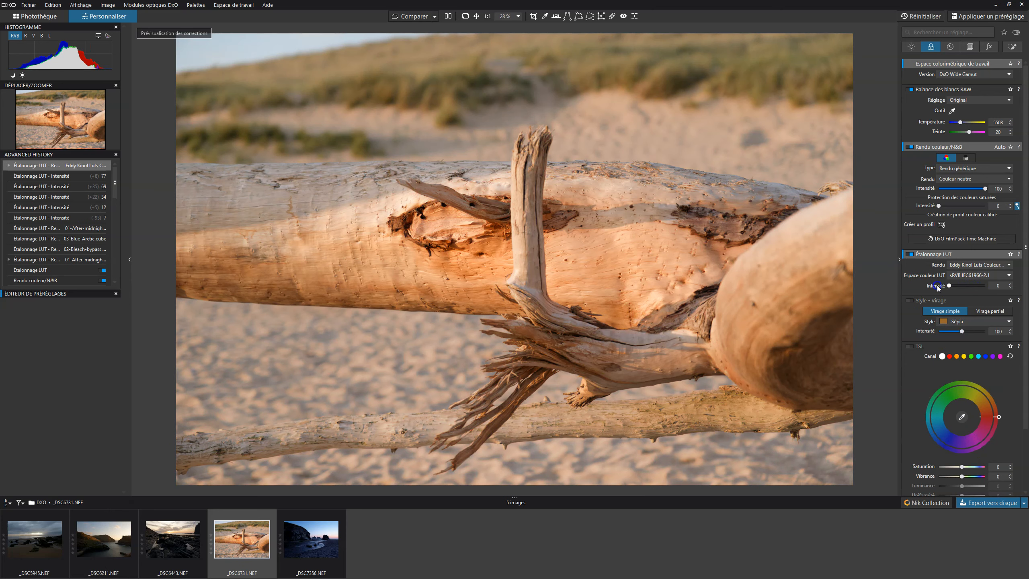
pyautogui.moveTo(952, 286)
pyautogui.mouseDown()
pyautogui.moveTo(995, 281)
pyautogui.moveTo(960, 287)
pyautogui.mouseUp()
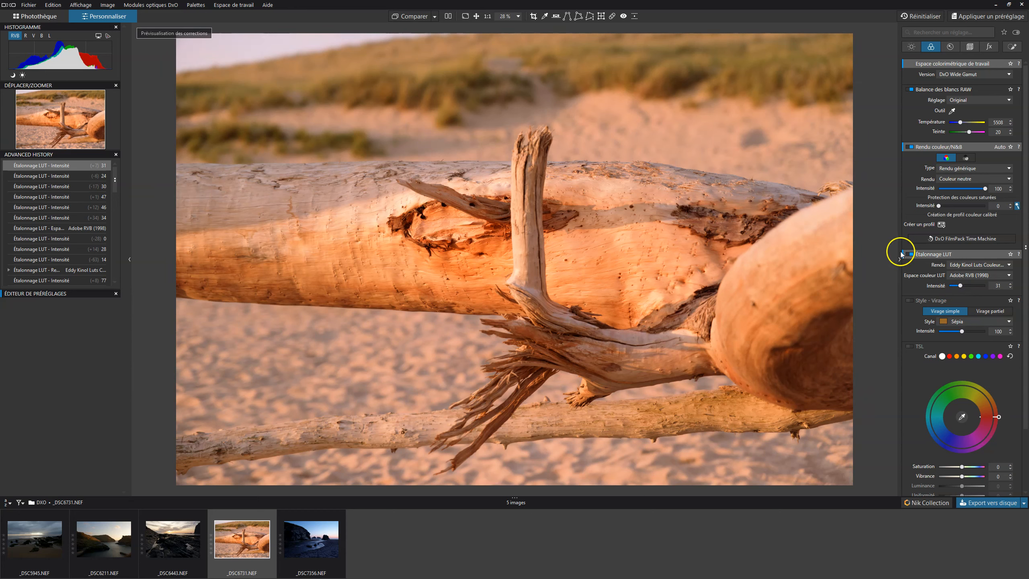
# Compare the photo without and with the LUT, and leave Étalonnage LUT disabled
pyautogui.click(910, 254)
pyautogui.click(908, 255)
pyautogui.click(958, 293)
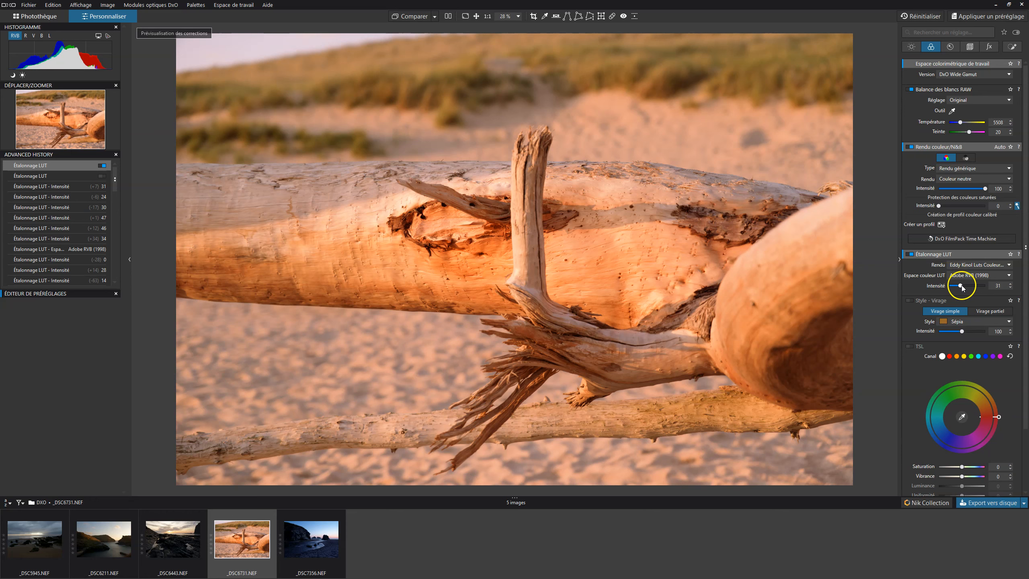
pyautogui.click(912, 254)
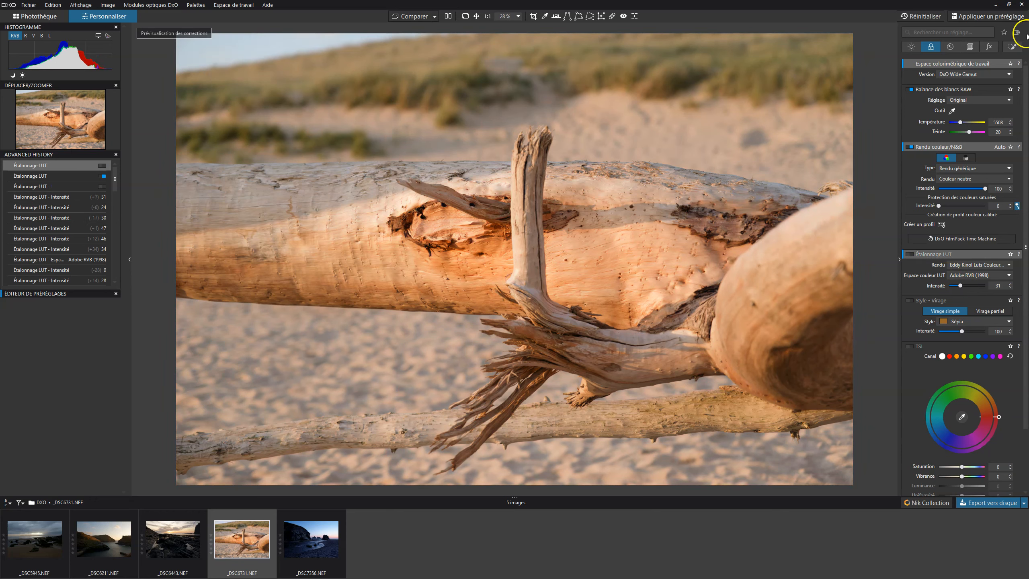
# Add a local control point on the log beside the knot and set its mask selectivity to Chroma 25 and Luma 52
pyautogui.click(1013, 47)
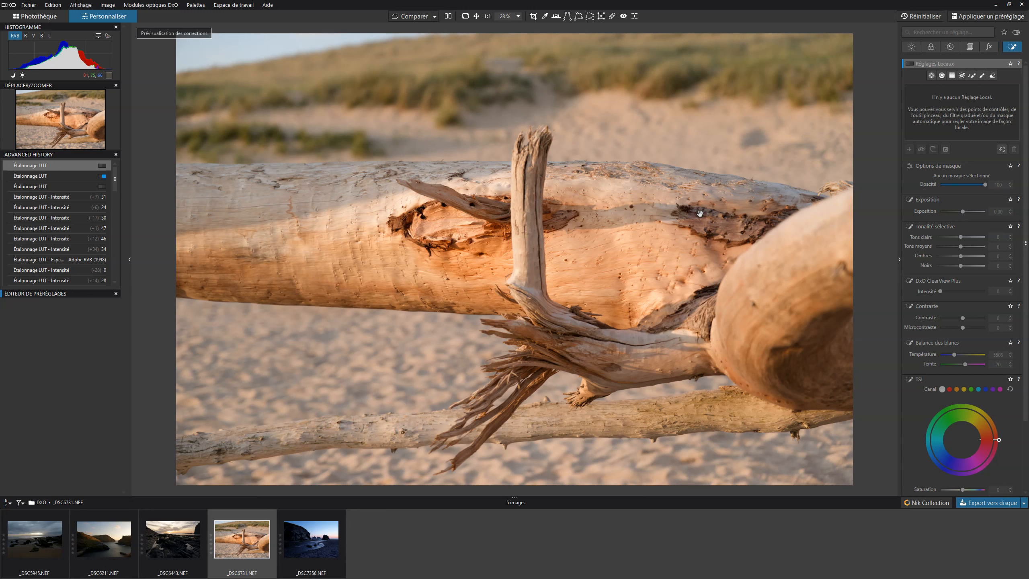
pyautogui.click(932, 77)
pyautogui.scroll(-3, 960, 360)
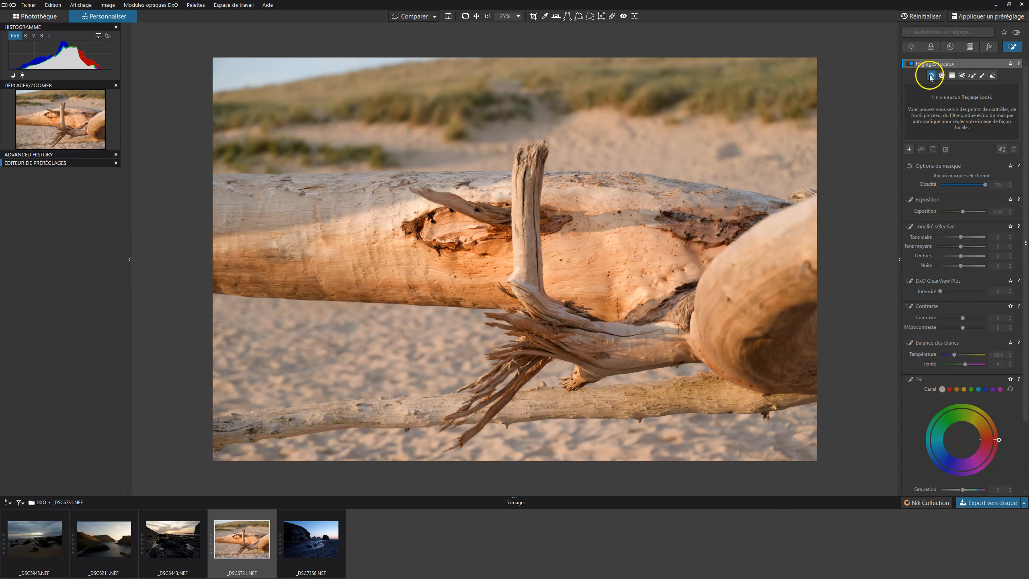
pyautogui.click(633, 211)
pyautogui.moveTo(489, 274); pyautogui.dragTo(539, 252)
pyautogui.moveTo(632, 211); pyautogui.dragTo(391, 246)
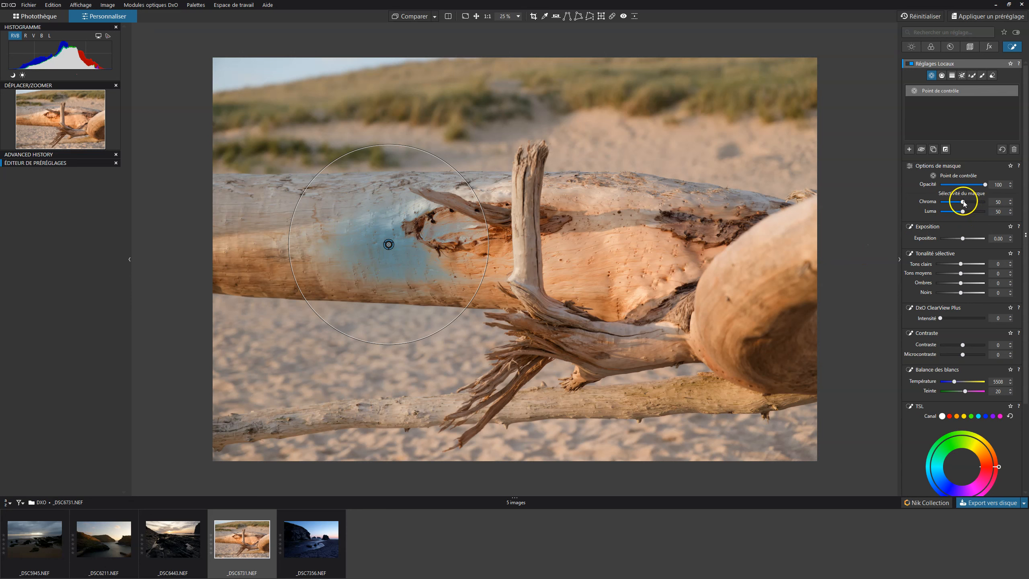
pyautogui.moveTo(964, 204)
pyautogui.mouseDown()
pyautogui.moveTo(975, 204)
pyautogui.moveTo(952, 201)
pyautogui.moveTo(972, 211)
pyautogui.moveTo(964, 214)
pyautogui.mouseUp()
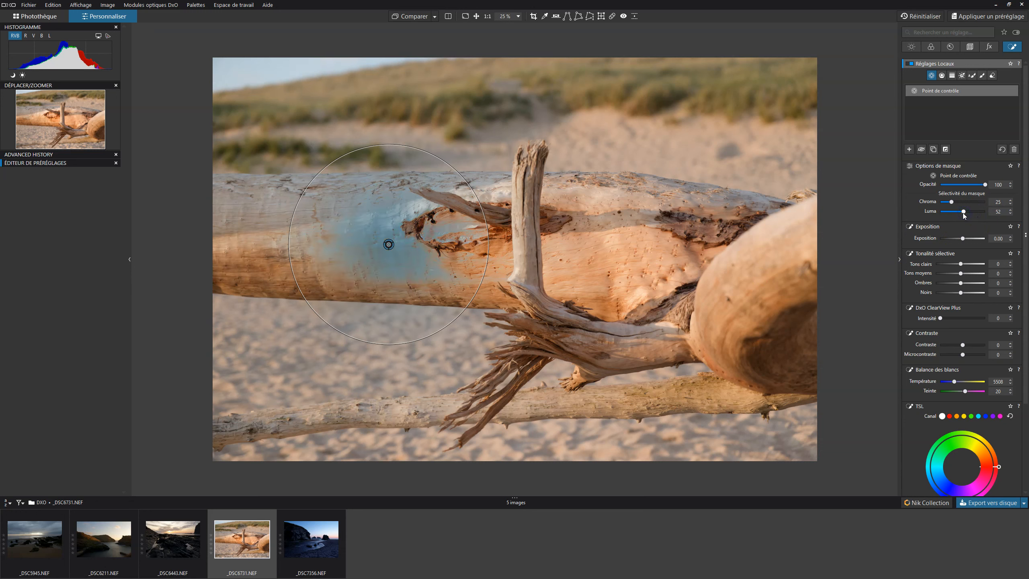
# Change the mask overlay colour to a bright yellow-green with H 70, S 99 and V 100
pyautogui.moveTo(804, 211)
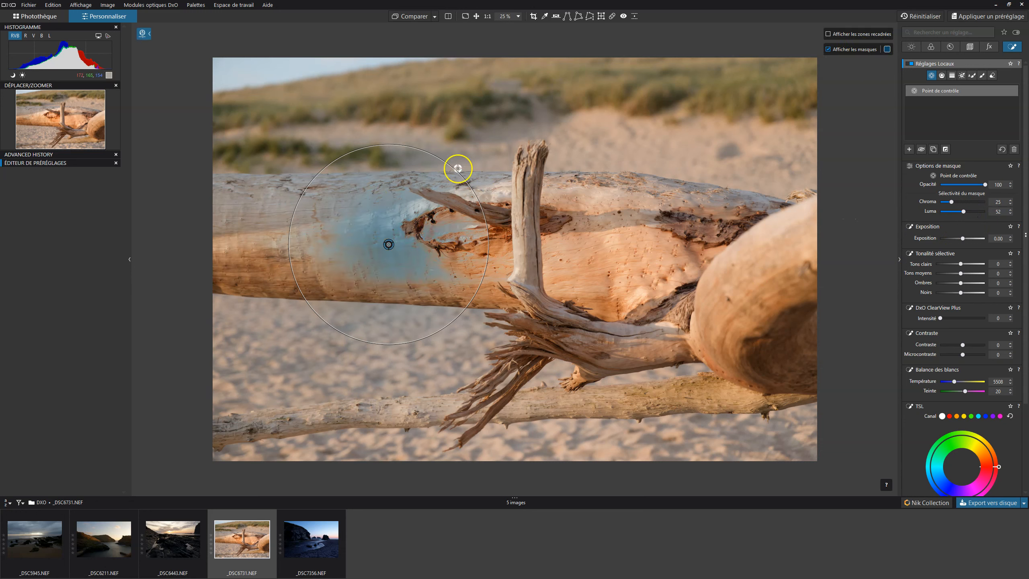
pyautogui.click(887, 49)
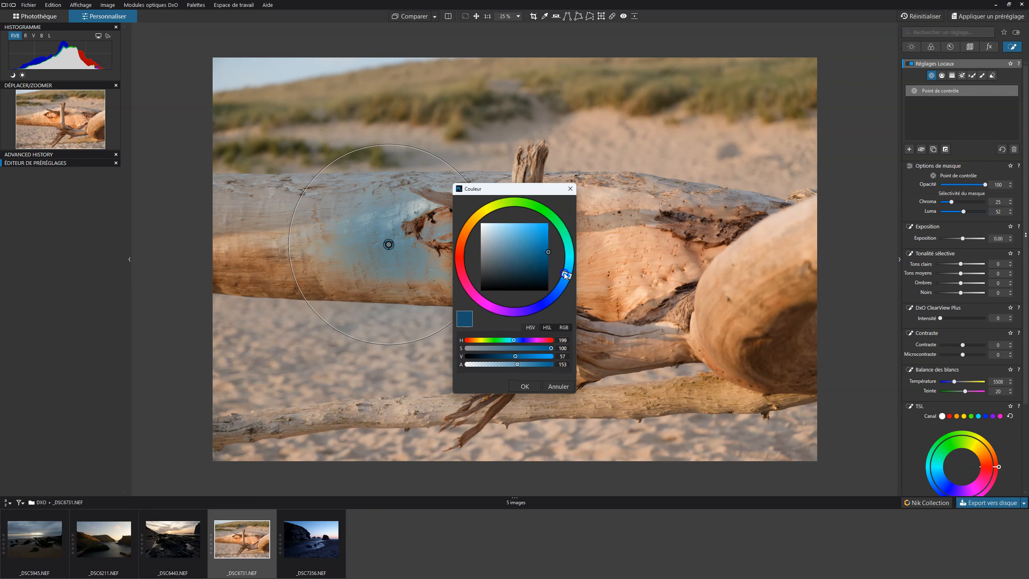
pyautogui.moveTo(566, 276); pyautogui.dragTo(495, 205)
pyautogui.moveTo(539, 247); pyautogui.dragTo(548, 207)
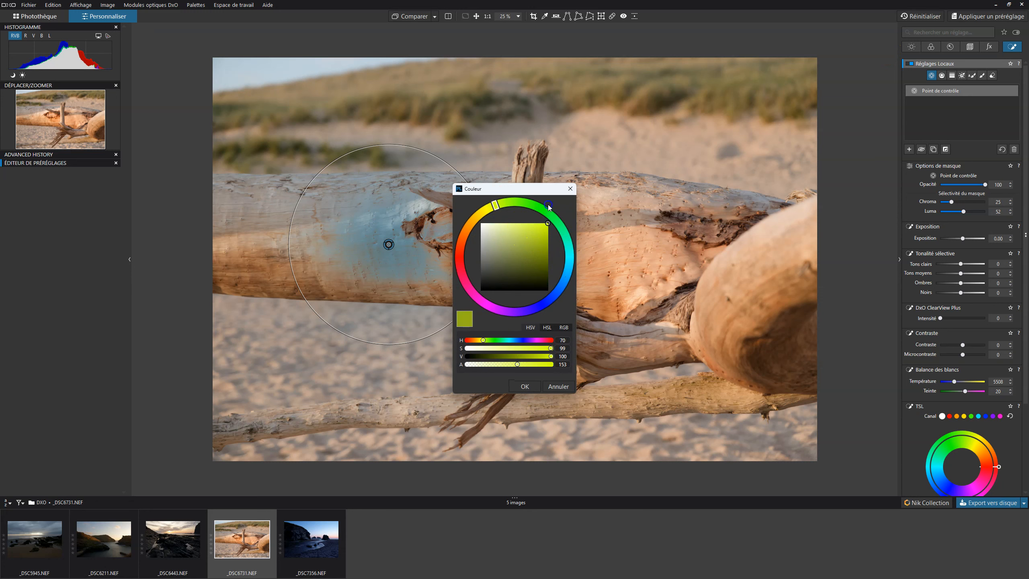
pyautogui.click(532, 386)
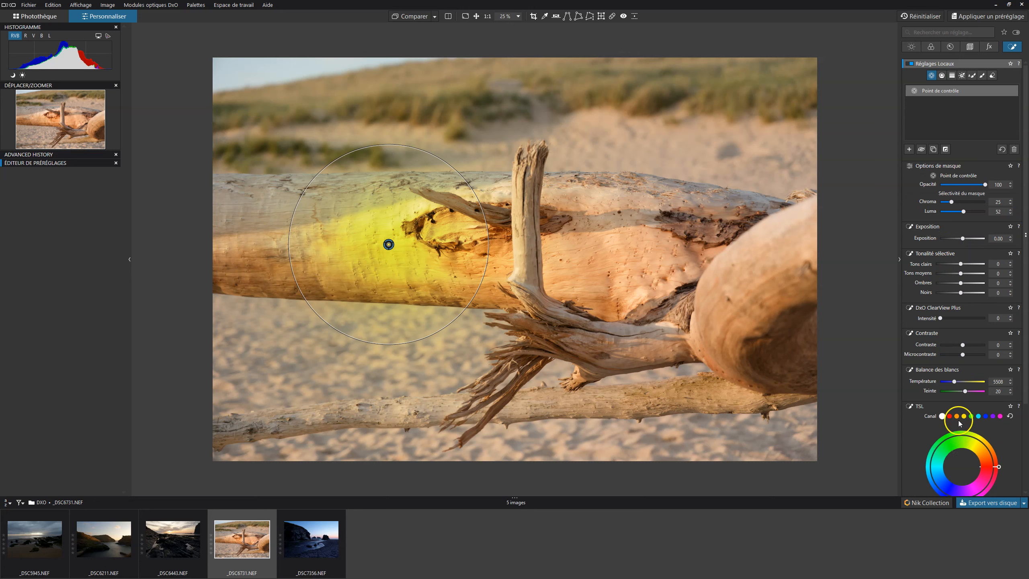
# Hide the mask overlay and shift the control point's TSL hue to give the log a pinkish-red tint
pyautogui.scroll(-1, 958, 417)
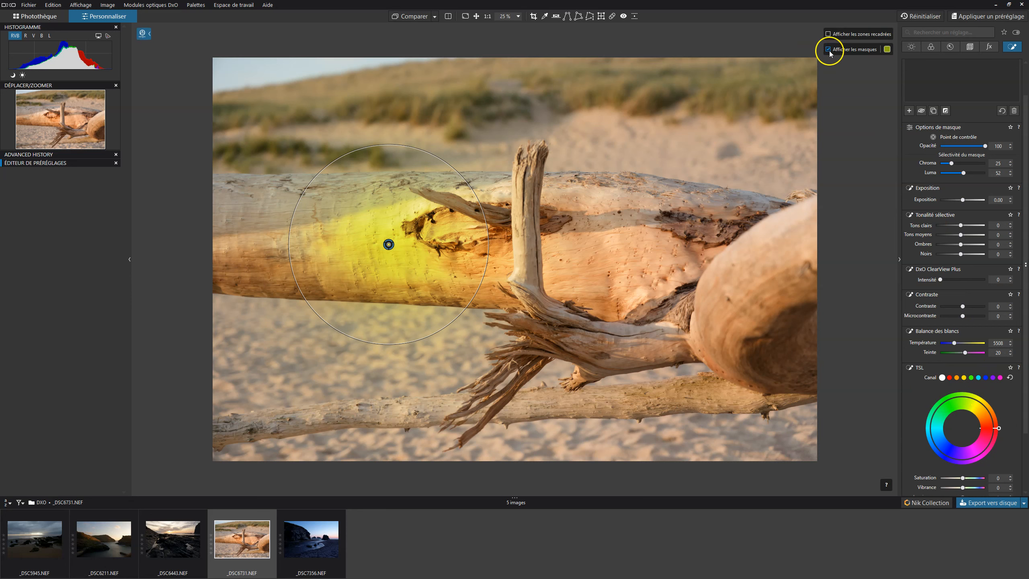
pyautogui.click(828, 49)
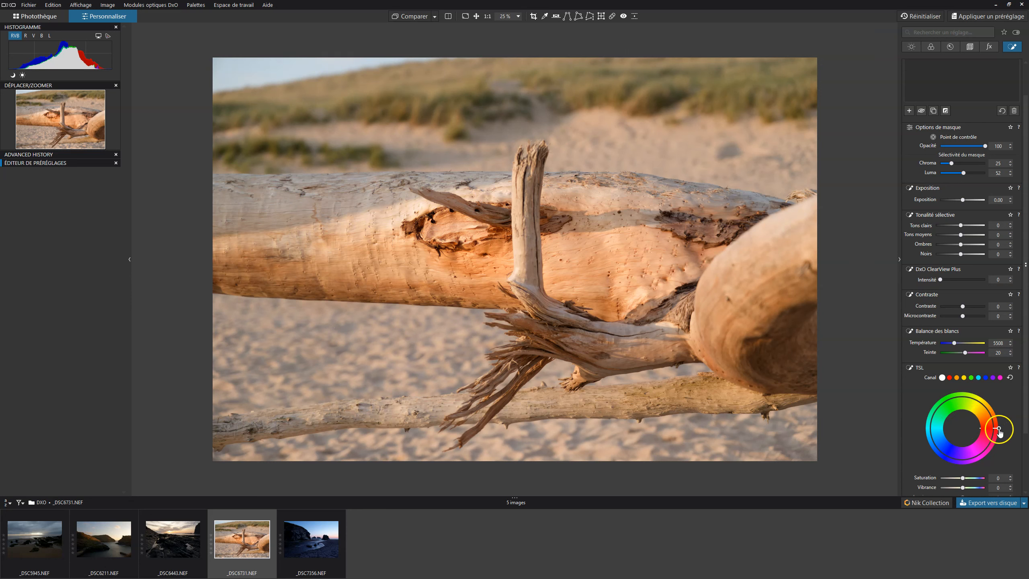
pyautogui.moveTo(999, 432); pyautogui.dragTo(967, 401)
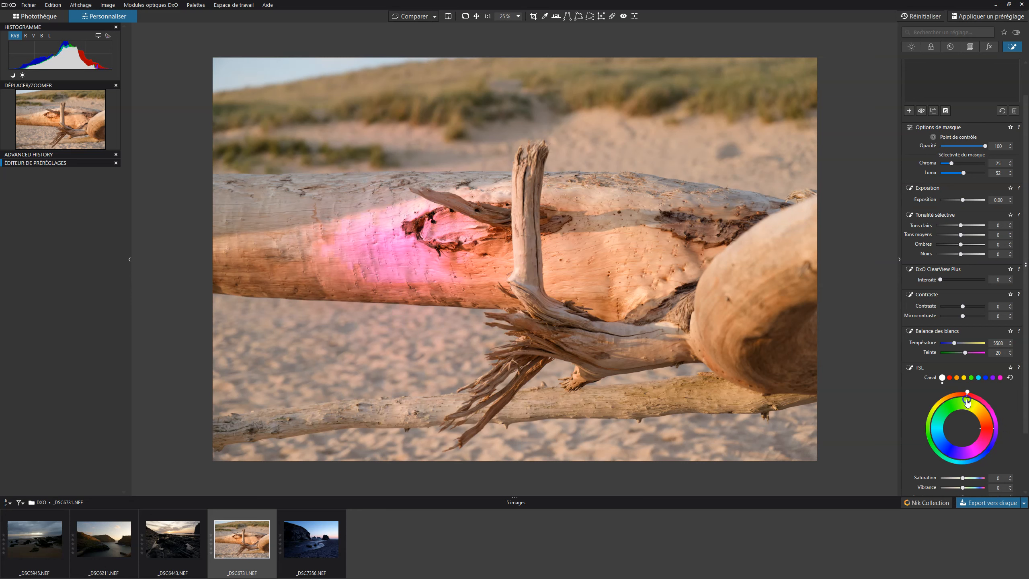
pyautogui.scroll(-1, 992, 434)
pyautogui.moveTo(968, 355); pyautogui.dragTo(1002, 378)
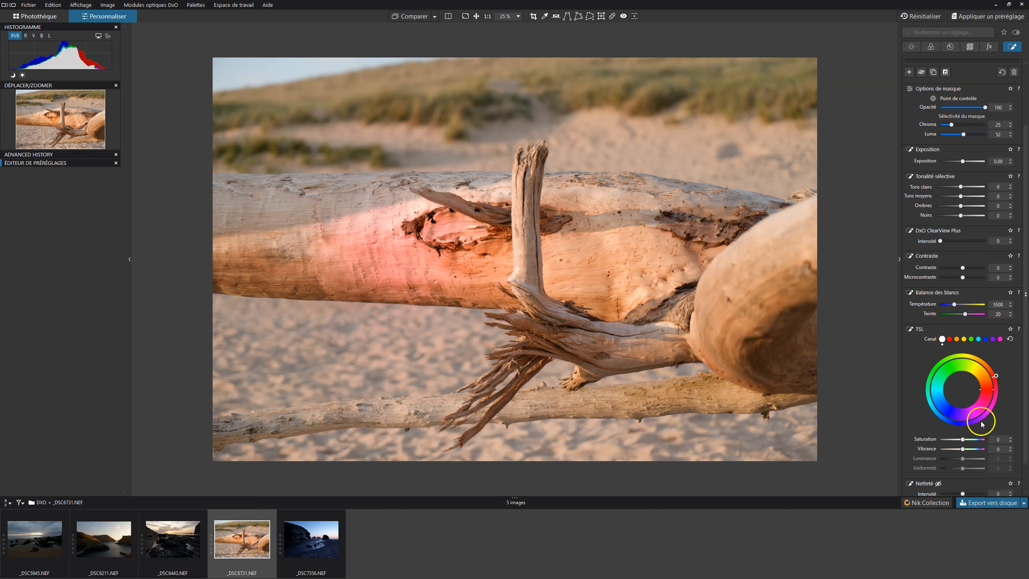
# Set the control point's TSL Saturation to 39 and Vibrance to 23, and shift its hue further for a stronger pink tint
pyautogui.click(963, 440)
pyautogui.click(962, 449)
pyautogui.scroll(-1, 957, 415)
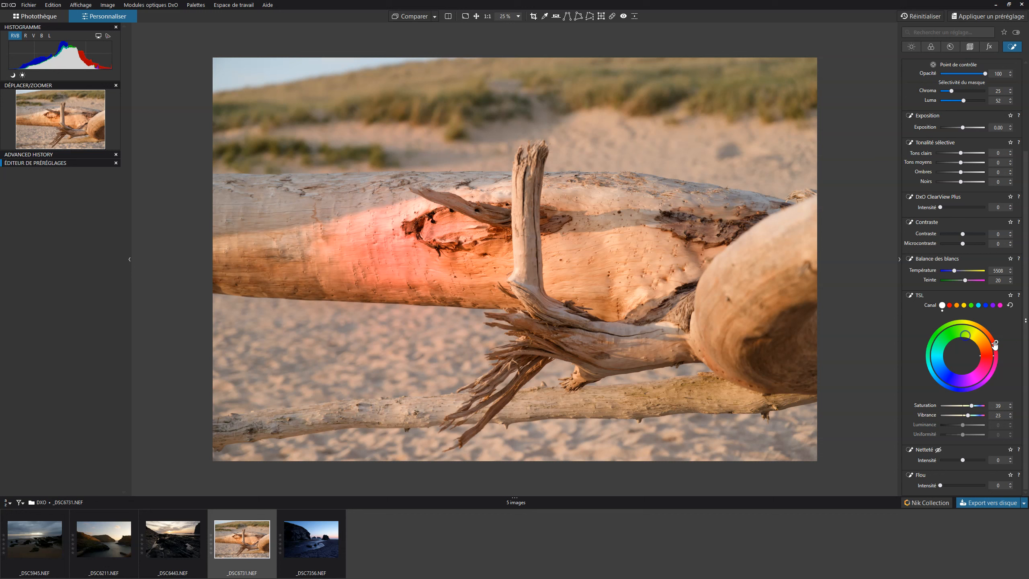
pyautogui.moveTo(966, 336); pyautogui.dragTo(991, 339)
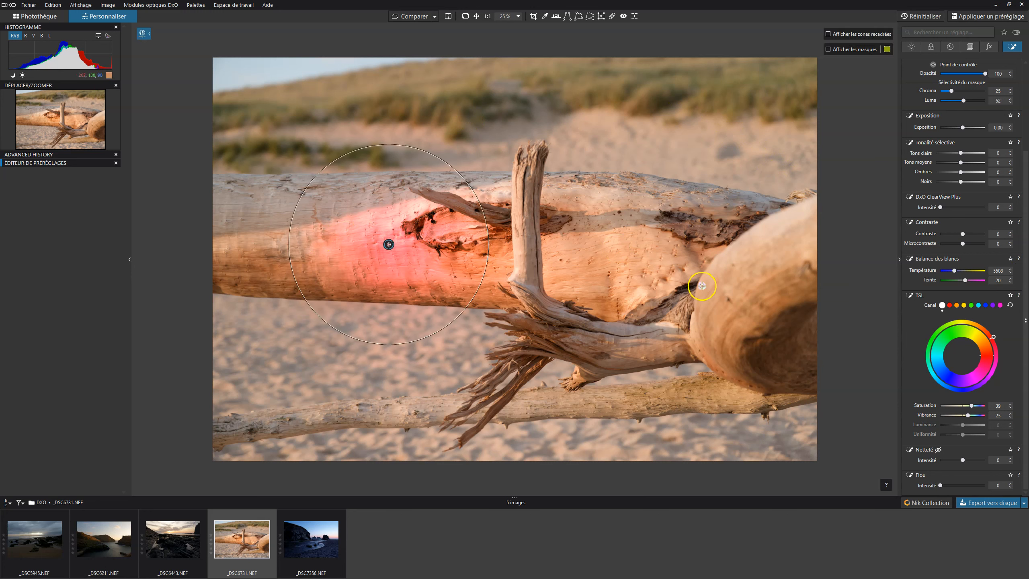
# Paint a brush mask on the log between the upright branch and the dark knot, and check its coverage with the mask overlay
pyautogui.scroll(3, 977, 203)
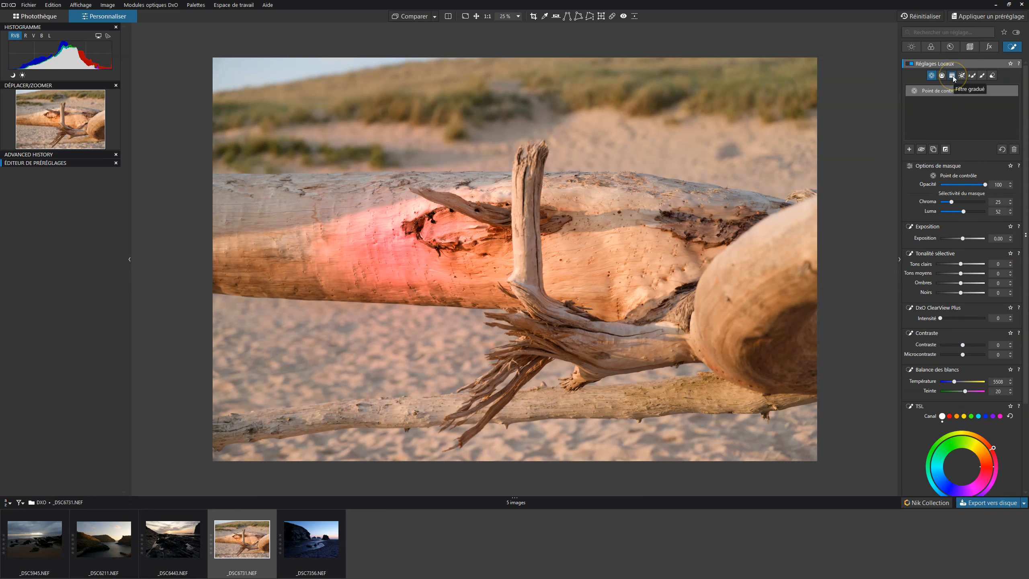
pyautogui.click(983, 76)
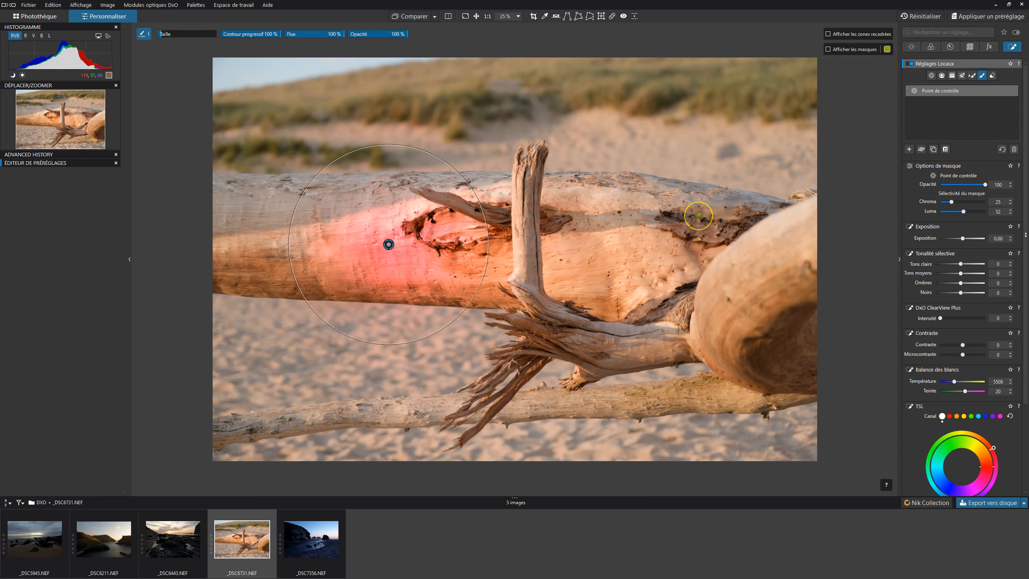
pyautogui.moveTo(663, 175)
pyautogui.mouseDown()
pyautogui.moveTo(641, 227)
pyautogui.moveTo(661, 182)
pyautogui.moveTo(671, 205)
pyautogui.moveTo(658, 220)
pyautogui.moveTo(643, 232)
pyautogui.moveTo(641, 210)
pyautogui.moveTo(669, 211)
pyautogui.moveTo(589, 238)
pyautogui.moveTo(685, 228)
pyautogui.moveTo(611, 243)
pyautogui.moveTo(650, 255)
pyautogui.mouseUp()
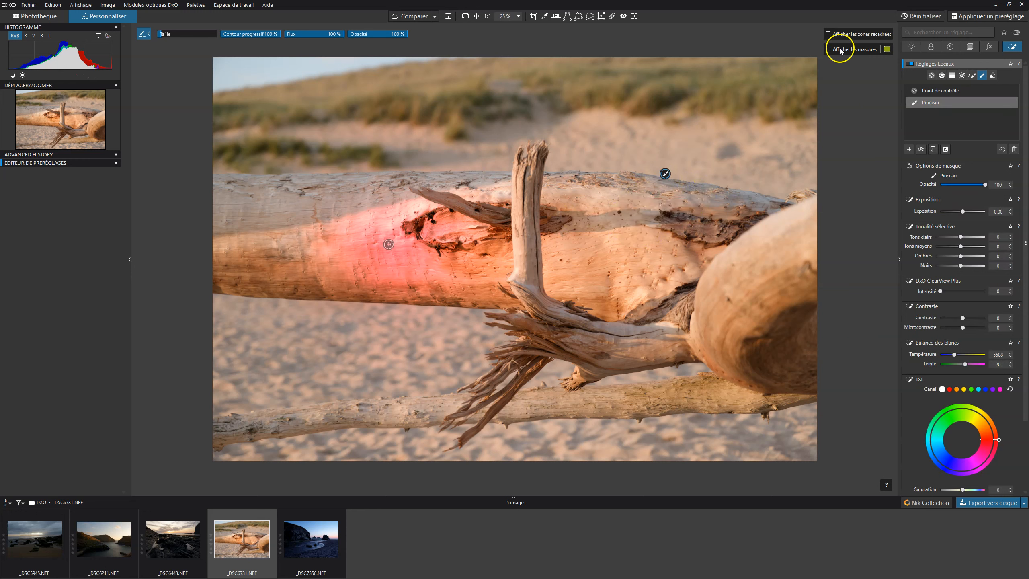
pyautogui.click(828, 50)
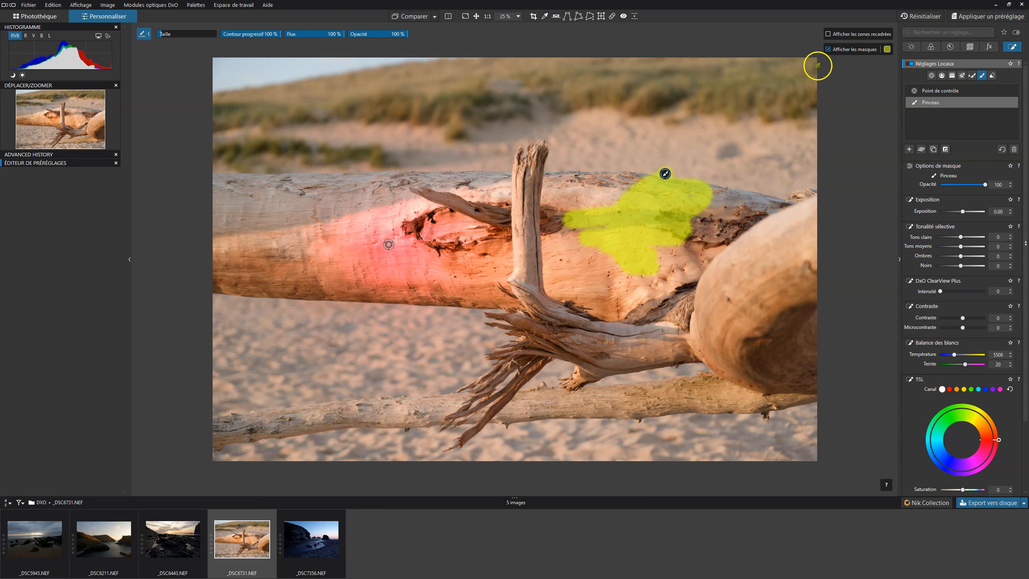
pyautogui.click(828, 49)
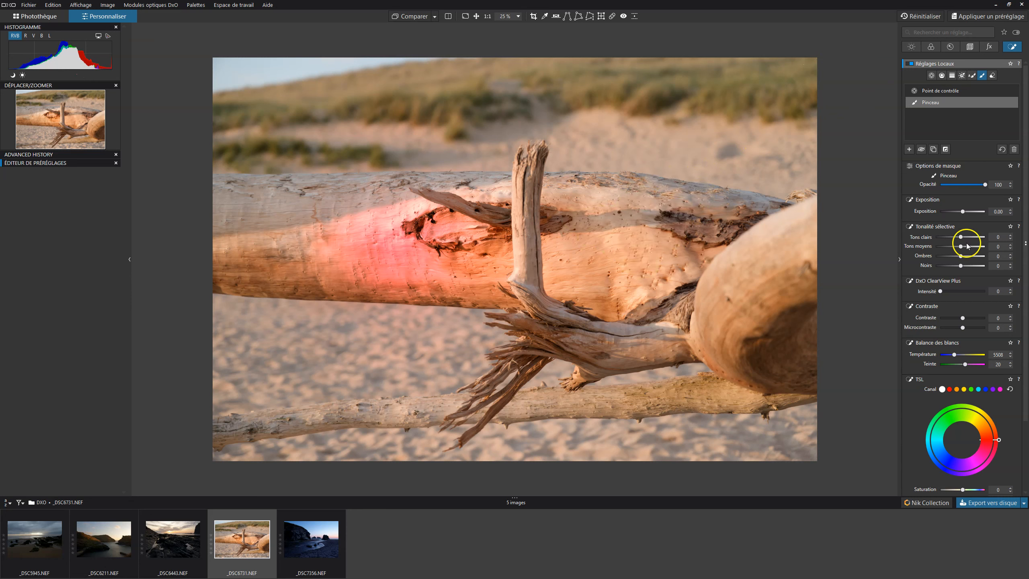
# Set the brushed area's Tons clairs to -11, Tons moyens to 24, ClearView Plus to 28 and Contraste to 71
pyautogui.moveTo(960, 237); pyautogui.dragTo(958, 237)
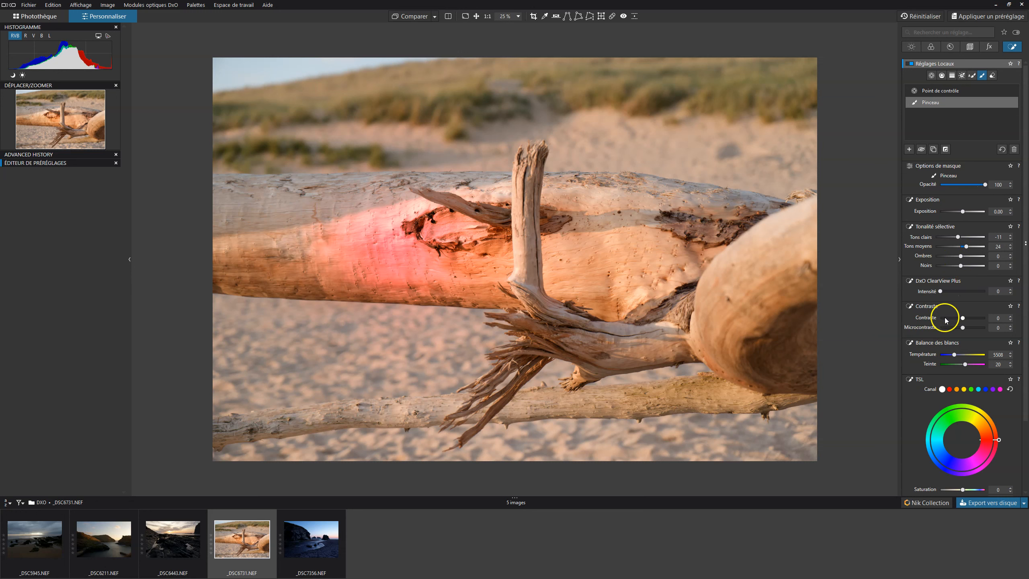
pyautogui.moveTo(939, 292); pyautogui.dragTo(952, 292)
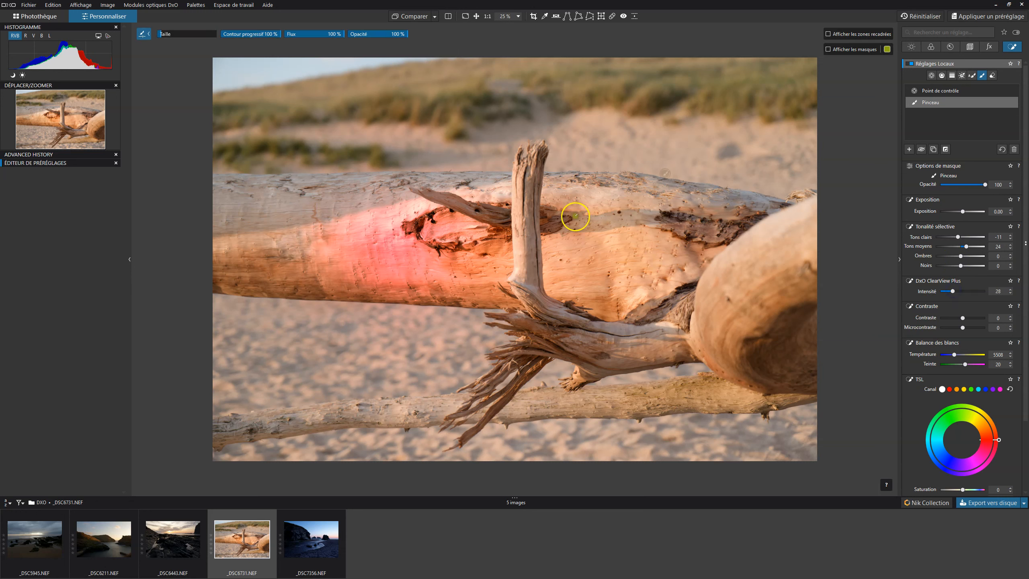
pyautogui.moveTo(963, 318); pyautogui.dragTo(980, 319)
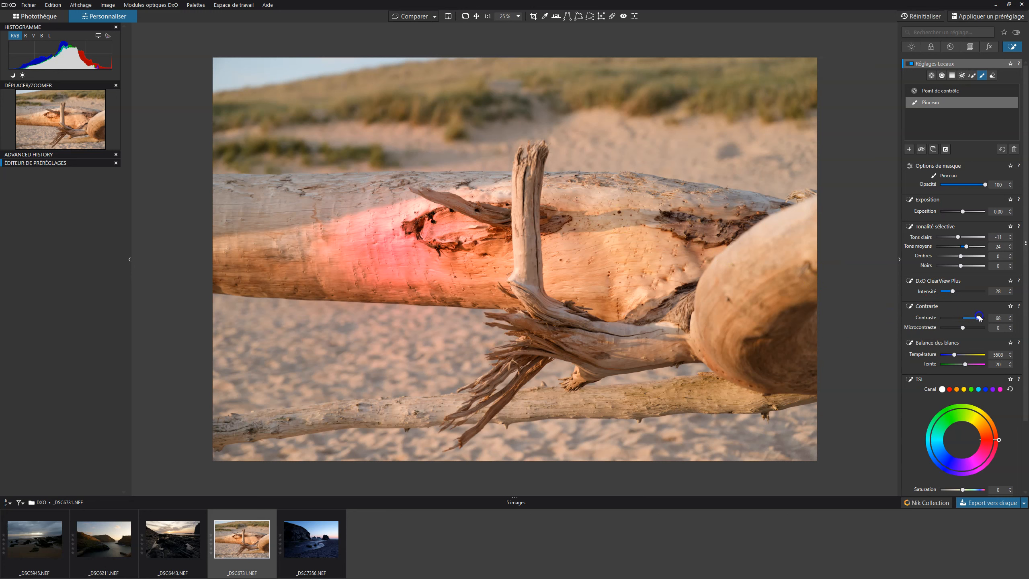
# Delete both the control point and the brush mask from the local adjustments
pyautogui.click(389, 243)
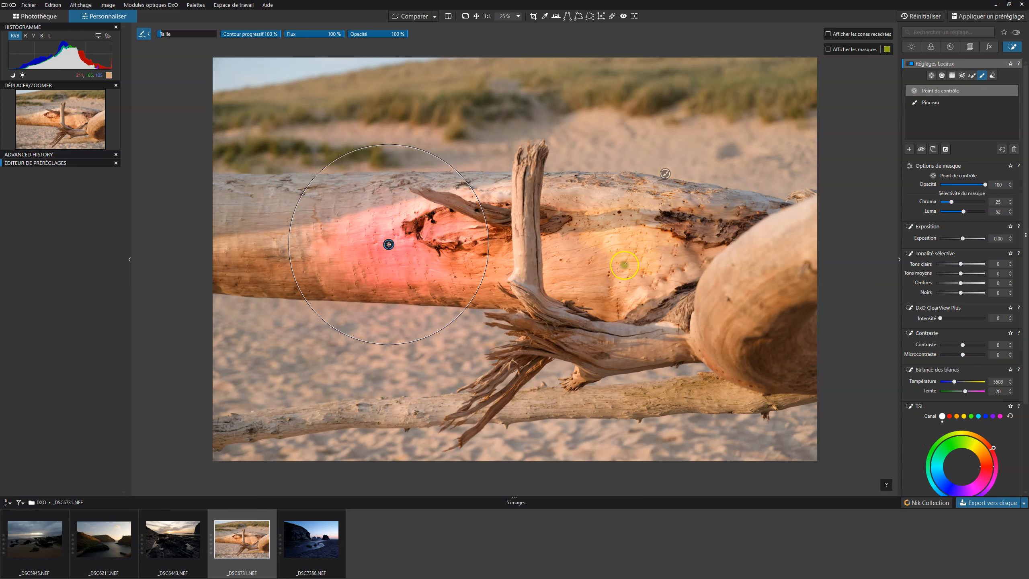
pyautogui.press('Delete')
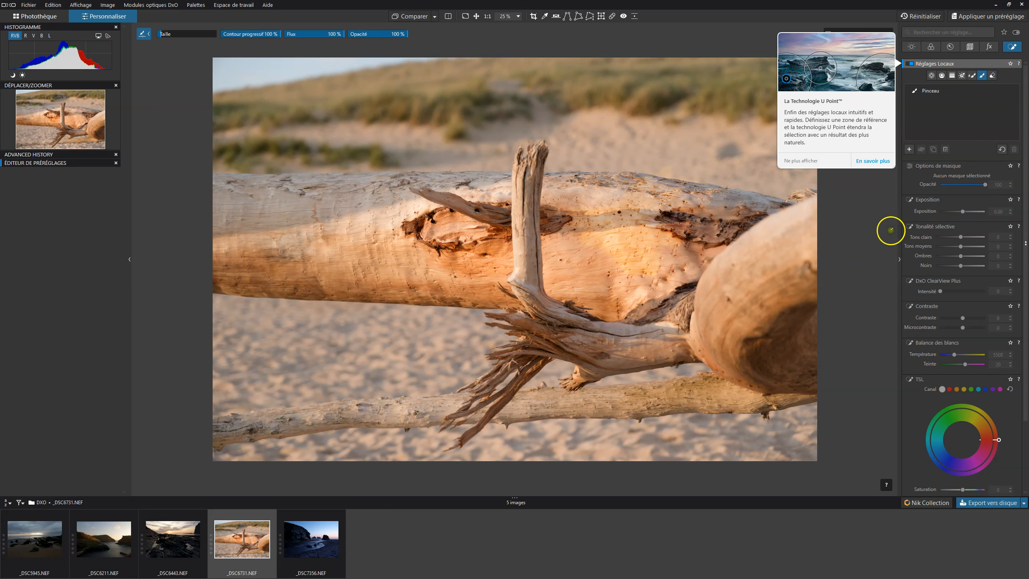
pyautogui.click(665, 174)
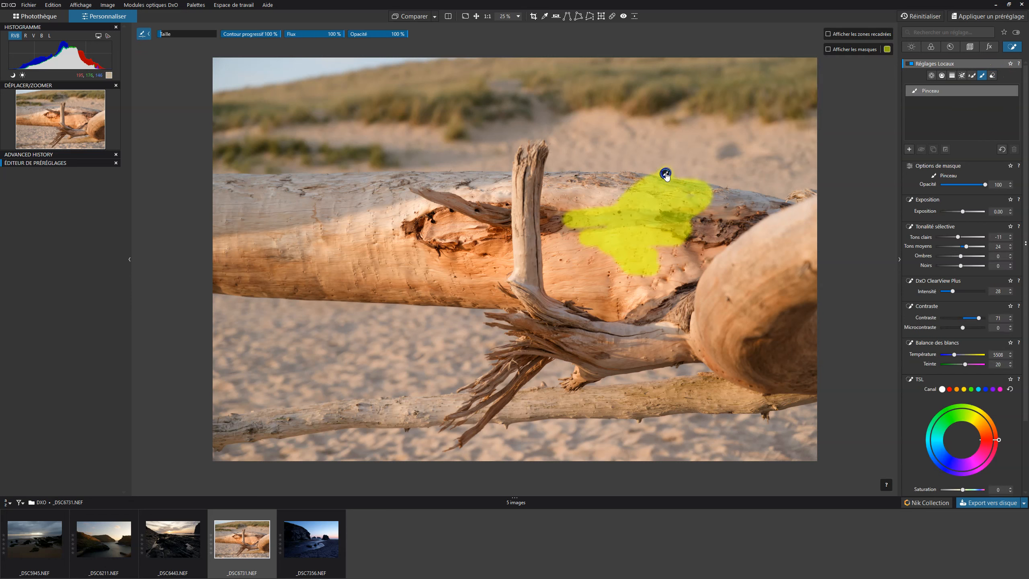
pyautogui.press('Delete')
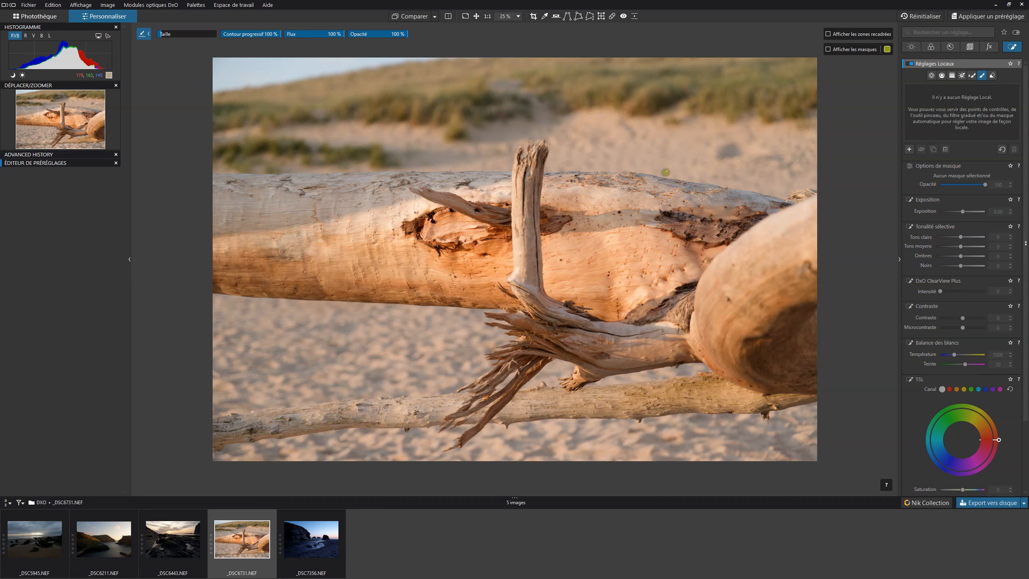
pyautogui.click(688, 156)
# Create a luminosity mask sampled from the upright branch and show the mask overlay
pyautogui.click(962, 76)
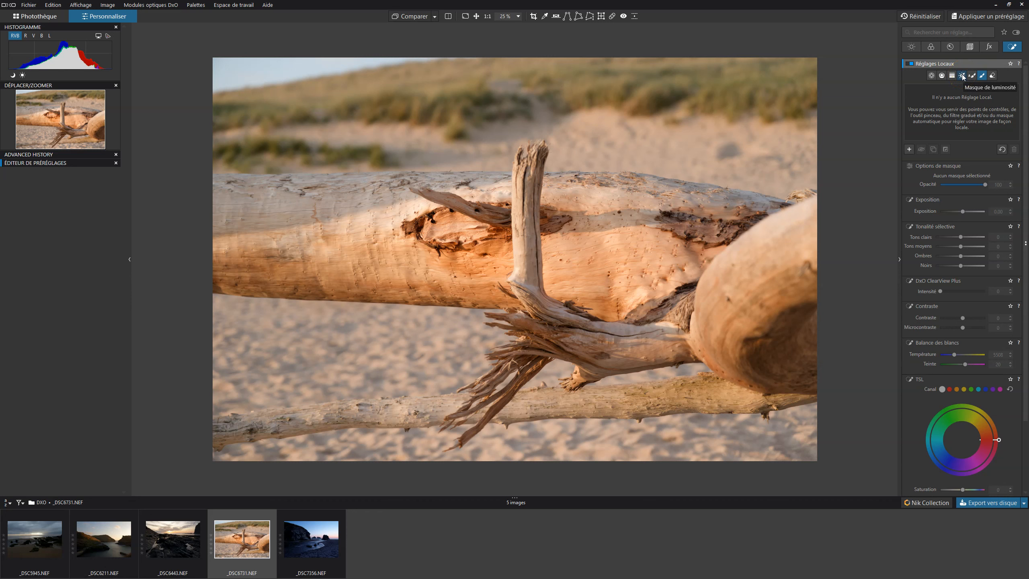
pyautogui.click(963, 76)
pyautogui.click(963, 77)
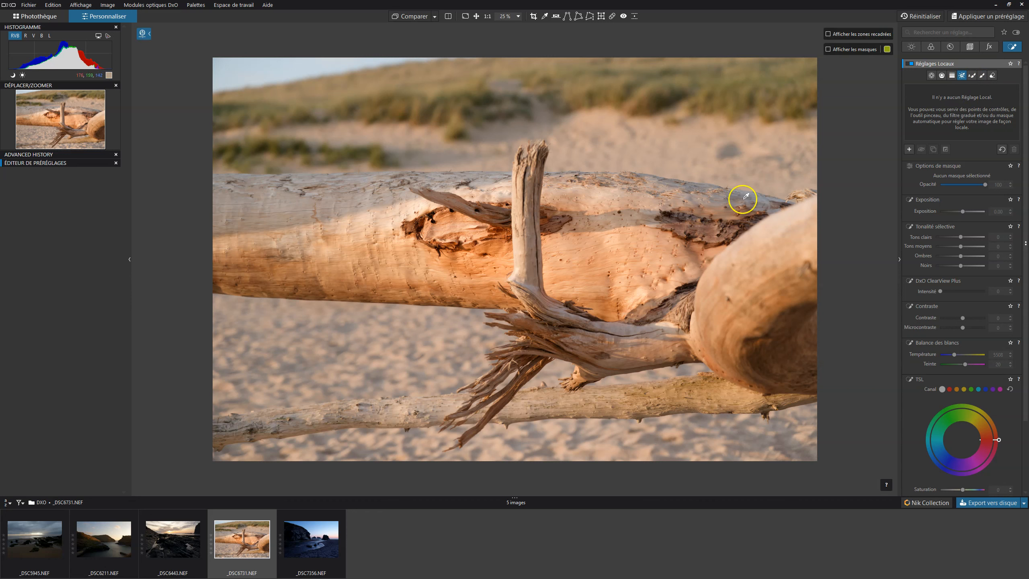
pyautogui.click(522, 249)
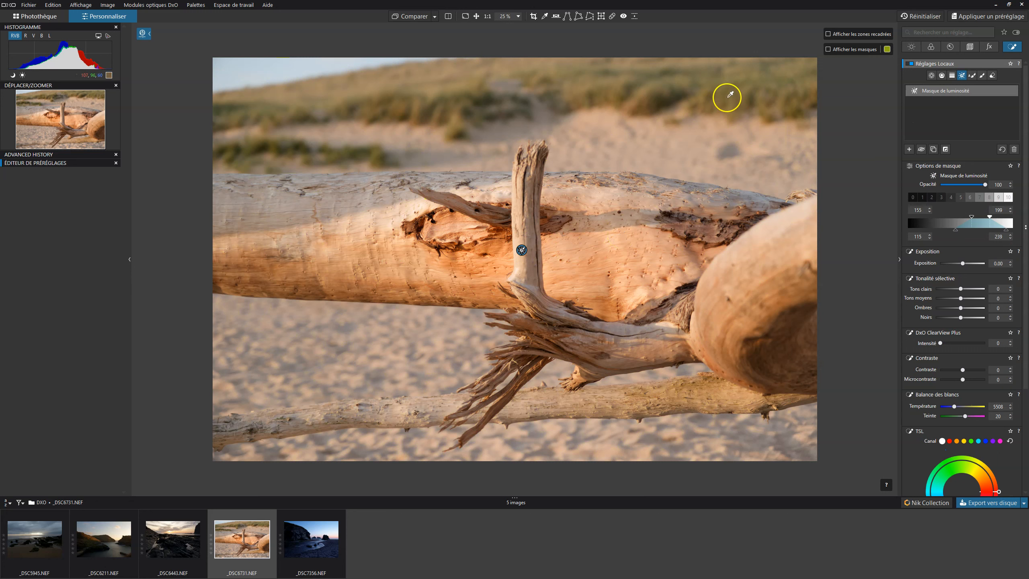
pyautogui.click(828, 50)
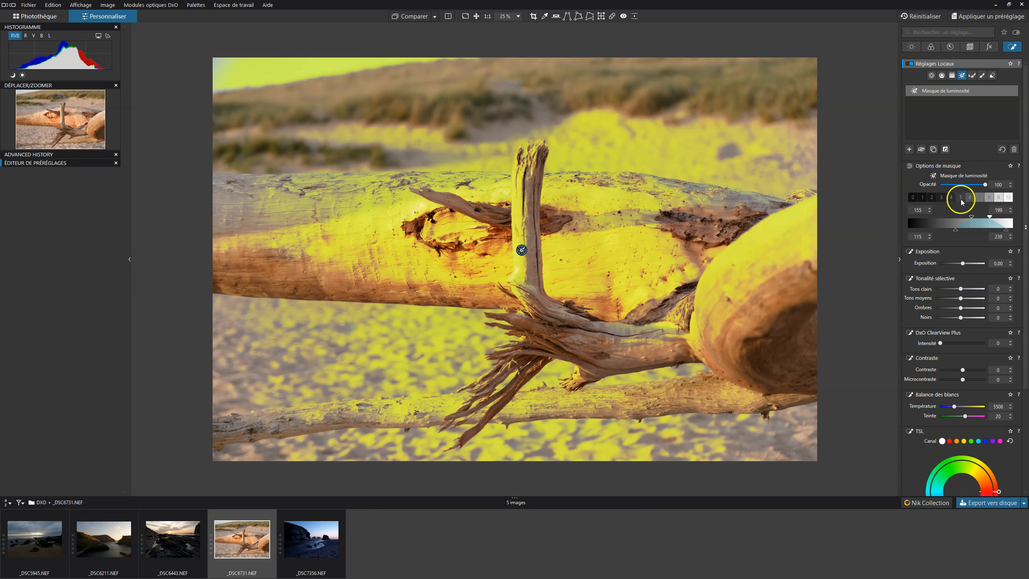
# Try the luminosity mask on the brightest tonal zones in turn, starting with zone 10
pyautogui.click(1007, 197)
pyautogui.click(996, 197)
pyautogui.click(984, 196)
# Walk the luminosity mask through the tonal zones from dark zone 1 up to bright zone 10
pyautogui.click(923, 198)
pyautogui.click(933, 198)
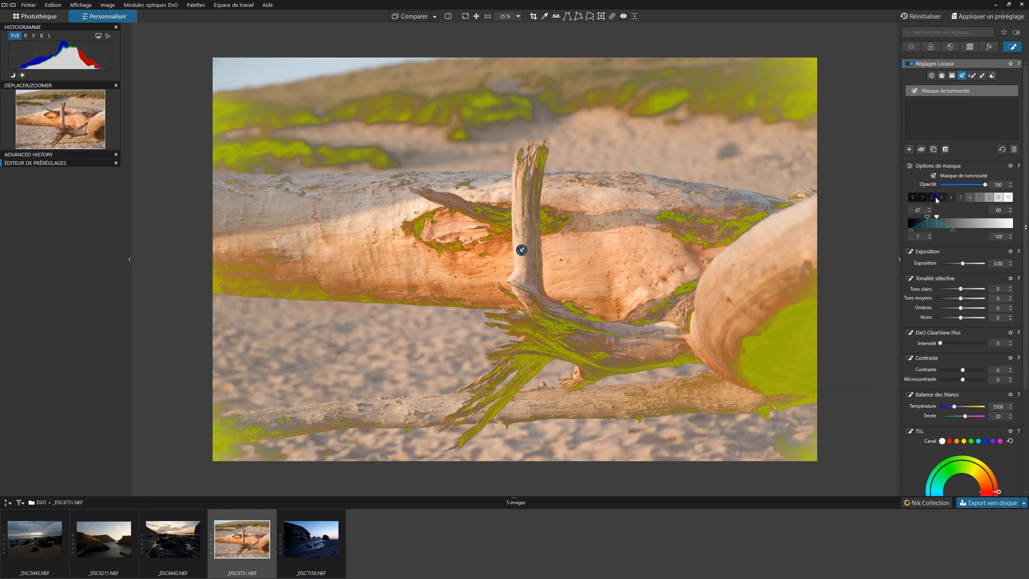
pyautogui.click(937, 198)
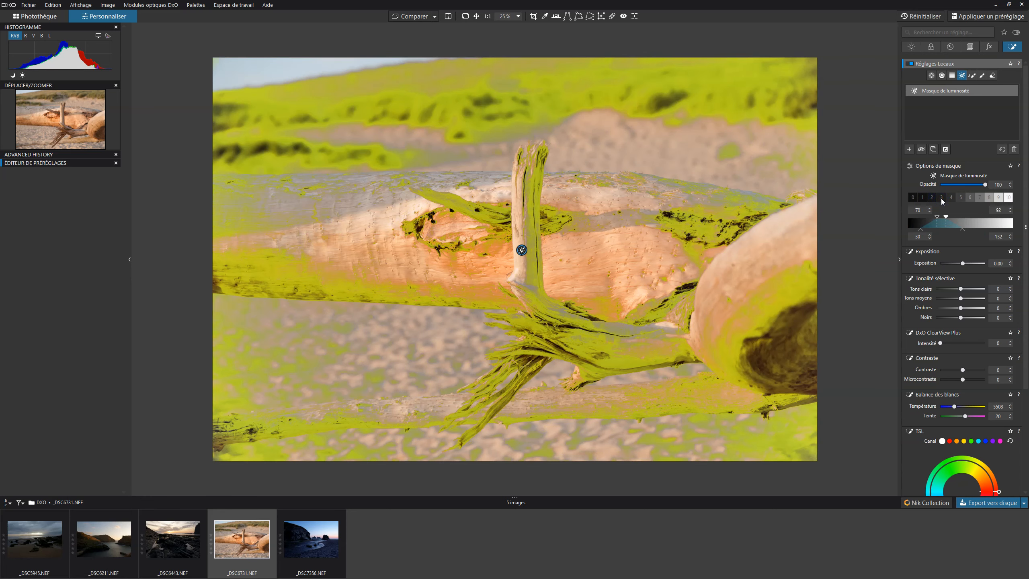
pyautogui.click(951, 198)
pyautogui.click(961, 198)
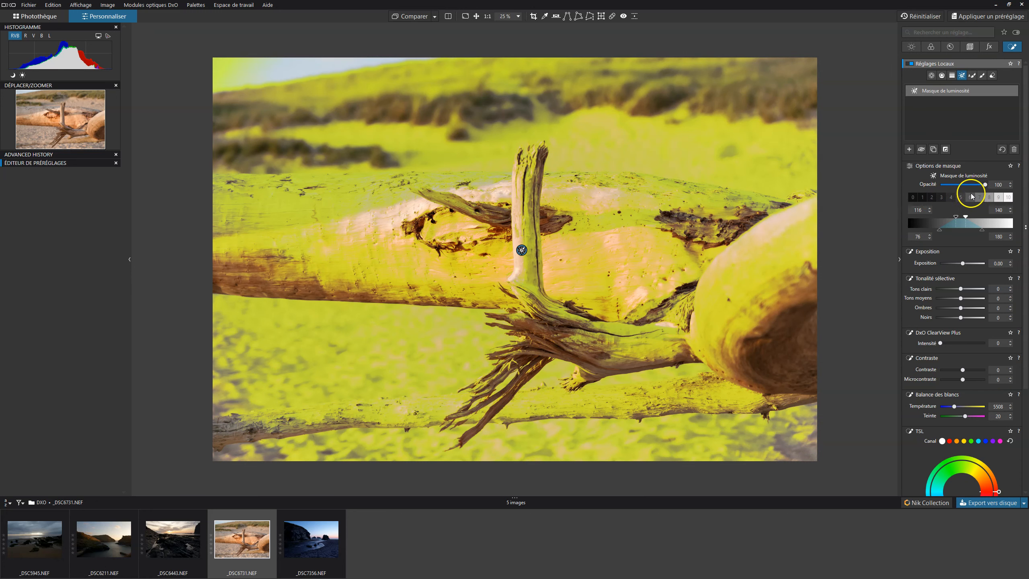
pyautogui.click(988, 197)
pyautogui.click(998, 197)
pyautogui.click(1007, 197)
# Compare the luminosity mask on zones 0, 5 and 10, and work back down from the highlights to zone 6
pyautogui.click(913, 198)
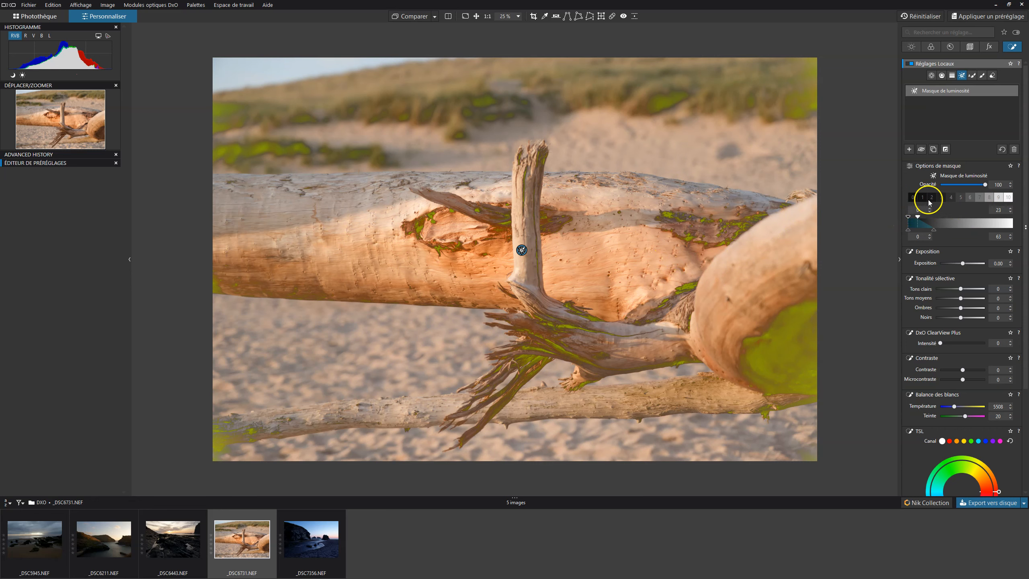
pyautogui.click(960, 198)
pyautogui.click(1007, 199)
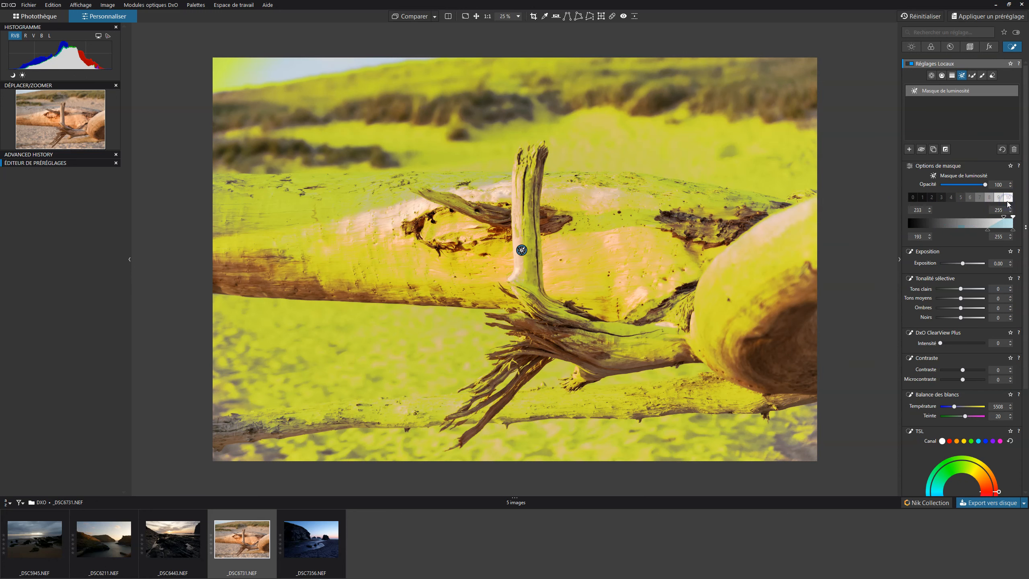
pyautogui.click(992, 200)
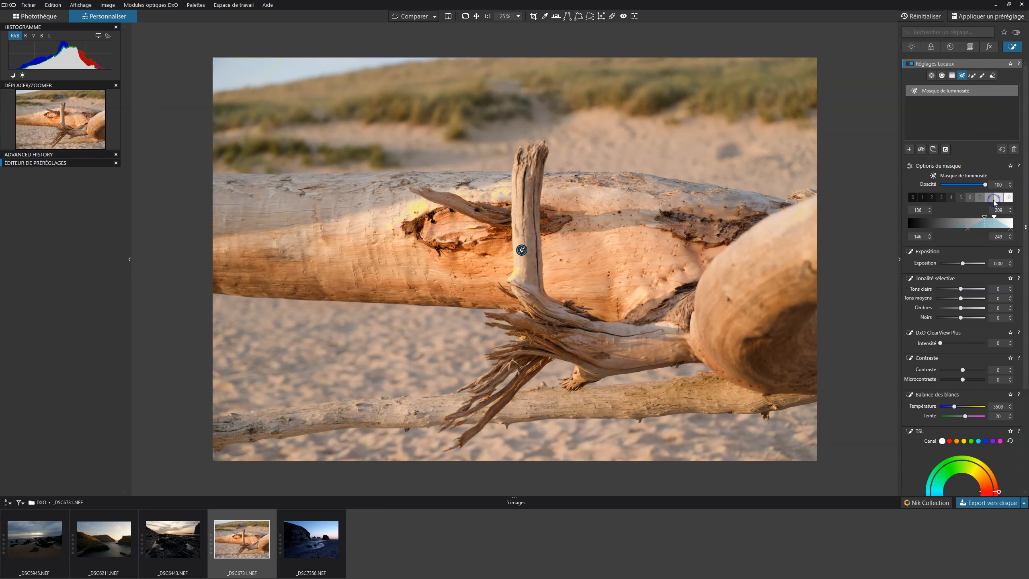
pyautogui.click(976, 200)
pyautogui.click(969, 197)
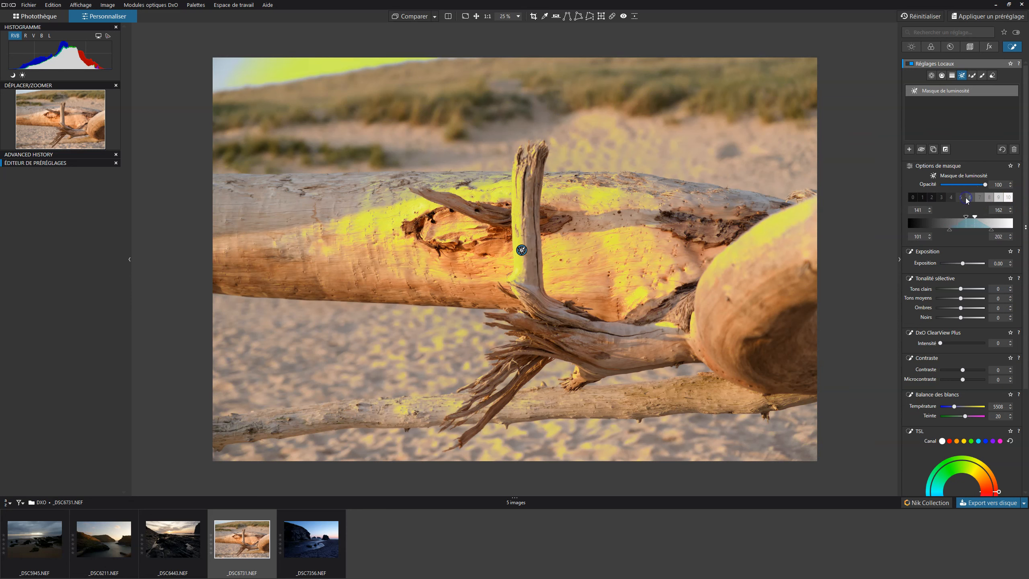
# Extend the luminosity mask's lower falloff limit to 0
pyautogui.click(956, 228)
pyautogui.moveTo(957, 229); pyautogui.dragTo(905, 229)
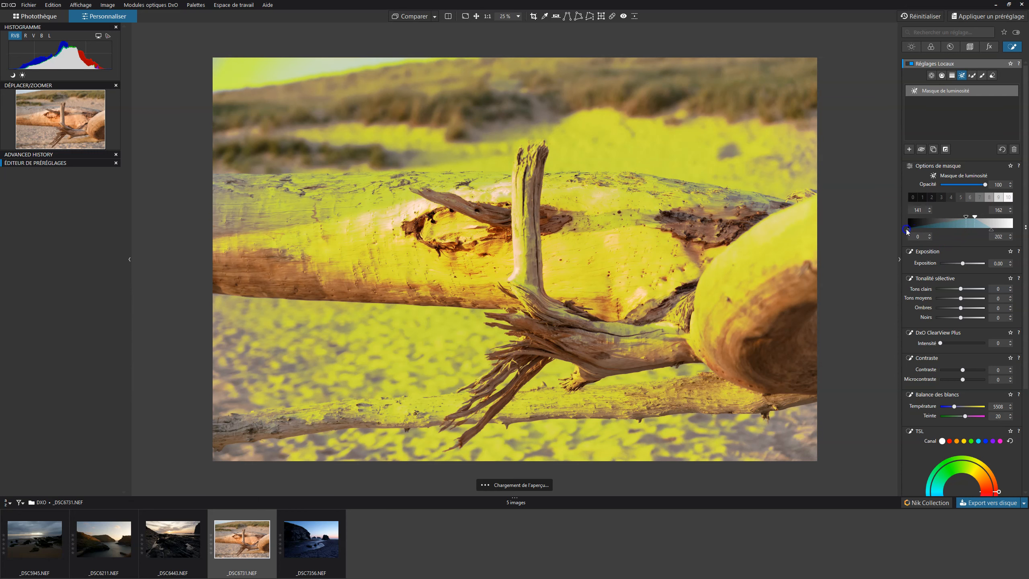
pyautogui.click(927, 230)
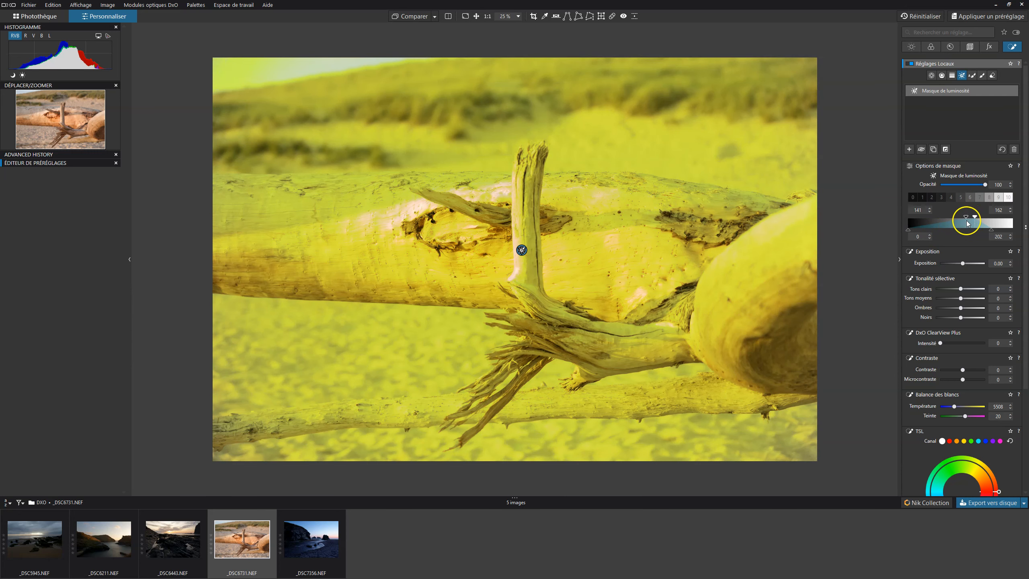
# Readjust the luminosity mask's falloff limits to 104 and 209, and shift the whole tonal range down to 74–95
pyautogui.moveTo(992, 230); pyautogui.dragTo(1013, 231)
pyautogui.moveTo(1013, 229); pyautogui.dragTo(994, 231)
pyautogui.moveTo(909, 230); pyautogui.dragTo(964, 235)
pyautogui.moveTo(952, 237); pyautogui.dragTo(944, 237)
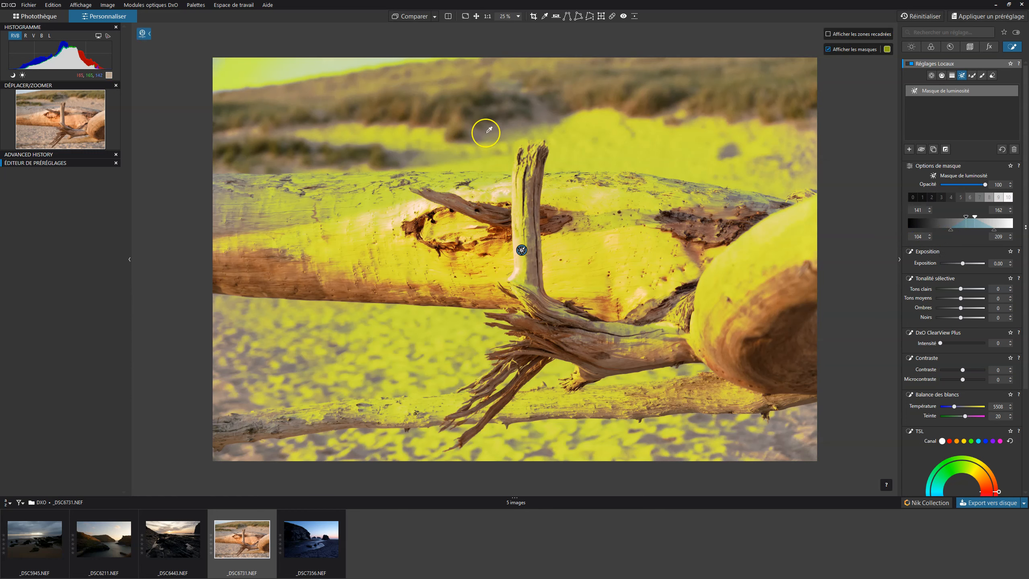
pyautogui.moveTo(971, 221); pyautogui.dragTo(942, 226)
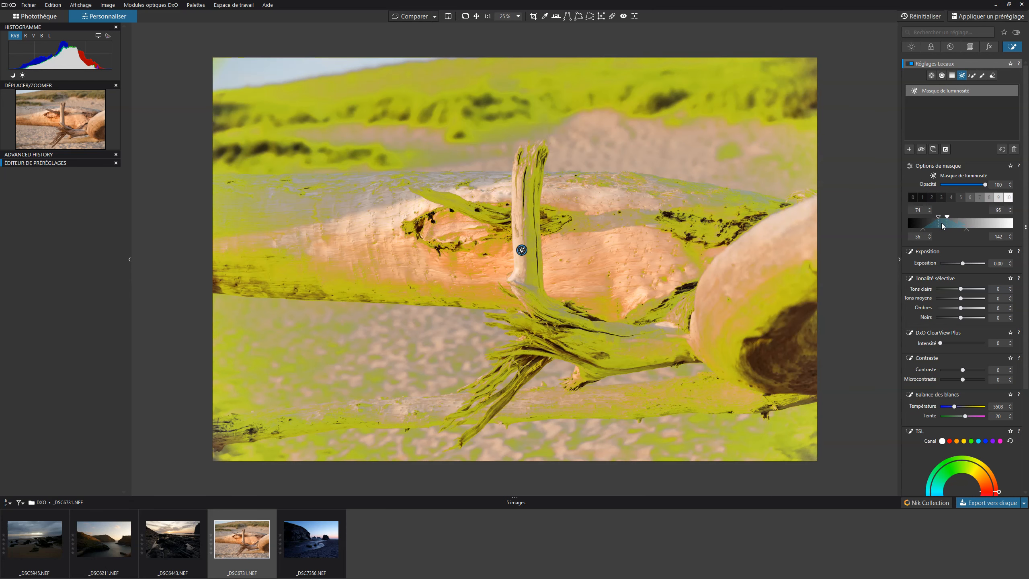
# Preview the luminosity mask on shadow zones 0 to 3, 6 and 10, and leave it on zone 5 with the range 116–140
pyautogui.click(913, 197)
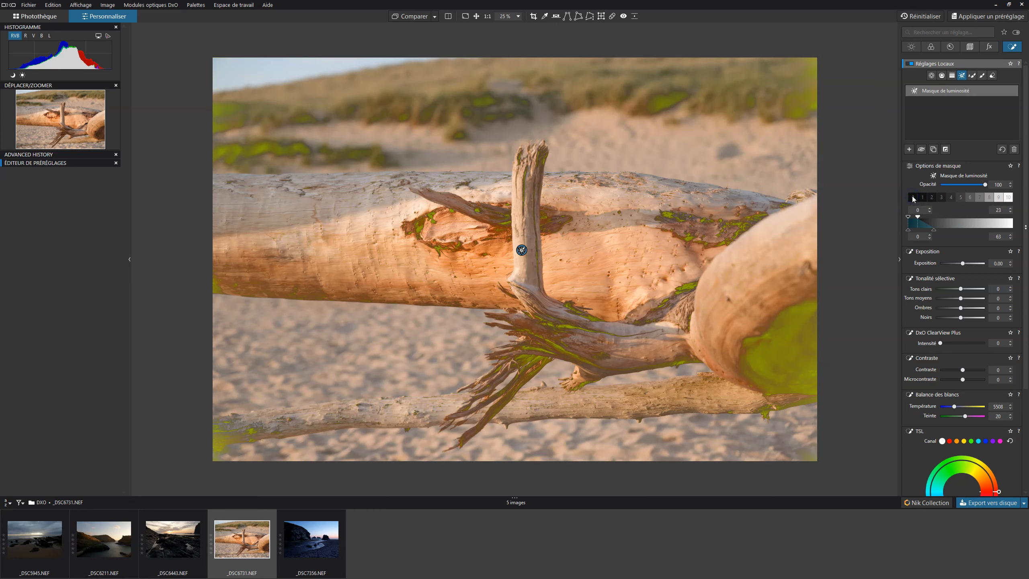
pyautogui.click(931, 198)
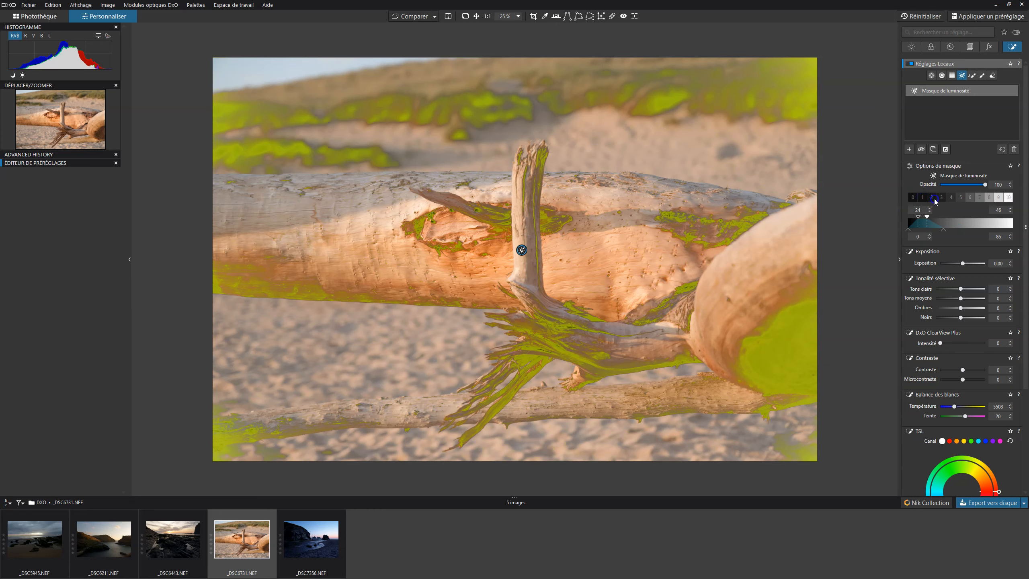
pyautogui.click(941, 197)
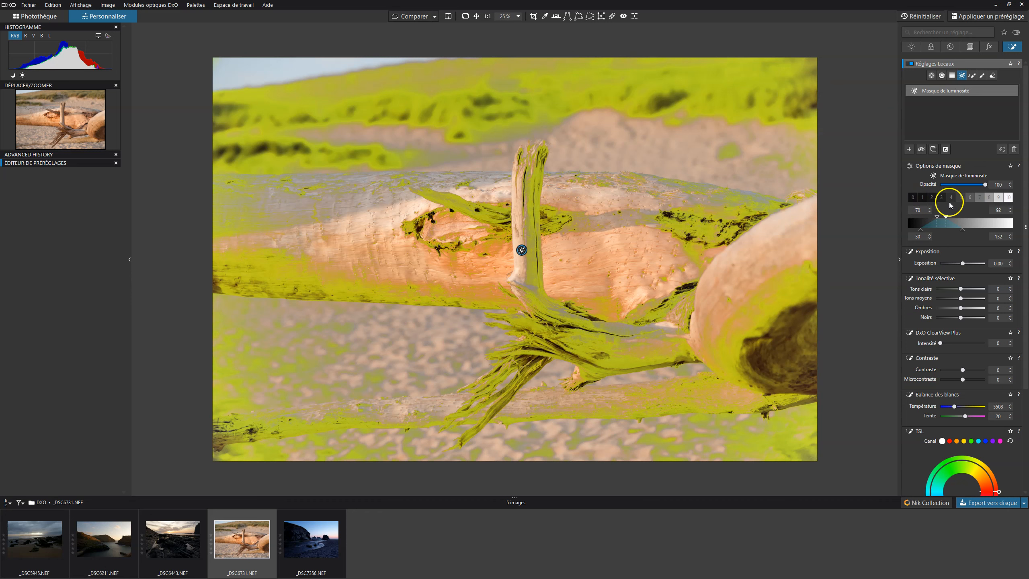
pyautogui.click(970, 198)
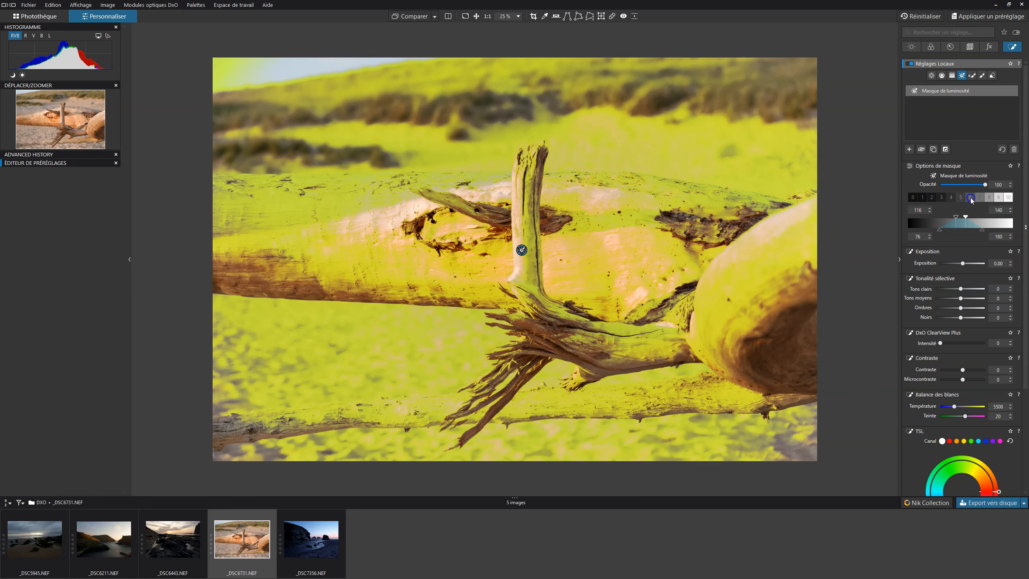
pyautogui.click(1009, 197)
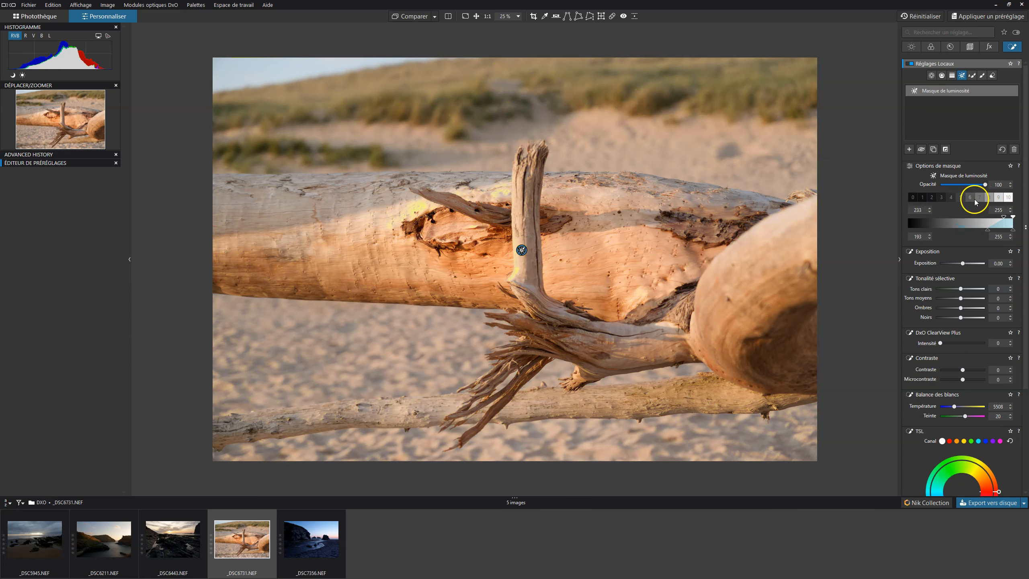
pyautogui.click(962, 197)
pyautogui.click(939, 231)
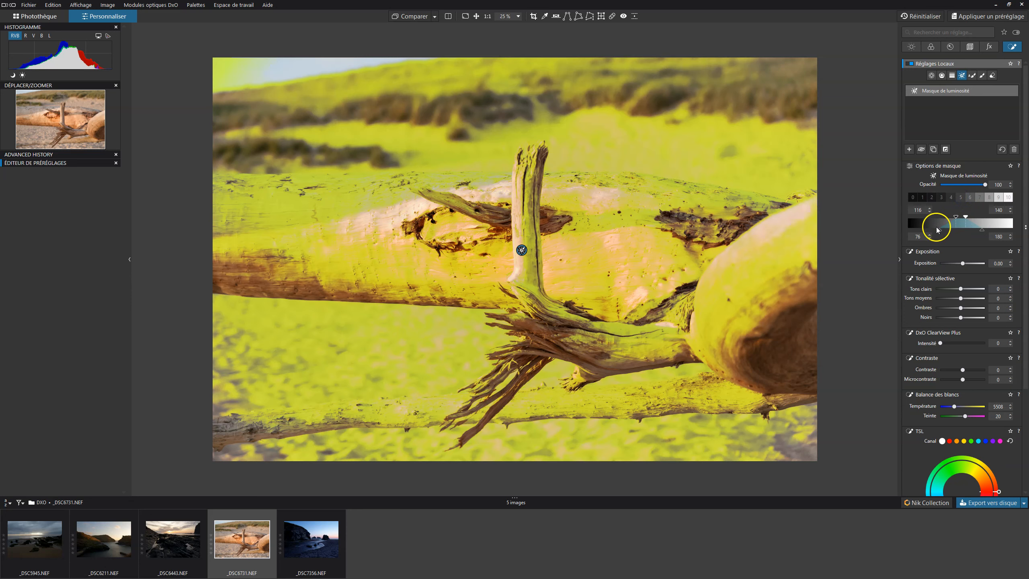
# Reshape the luminosity mask to a main tonal range of 138–167 with falloff limits of 105 and 204
pyautogui.moveTo(928, 230); pyautogui.dragTo(1001, 230)
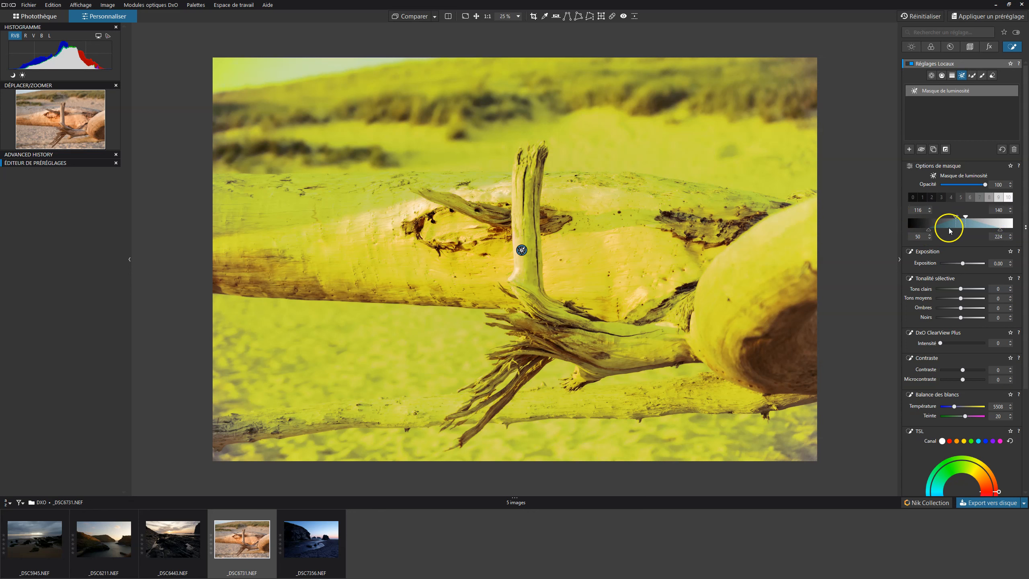
pyautogui.moveTo(957, 218); pyautogui.dragTo(956, 219)
pyautogui.moveTo(966, 218); pyautogui.dragTo(992, 230)
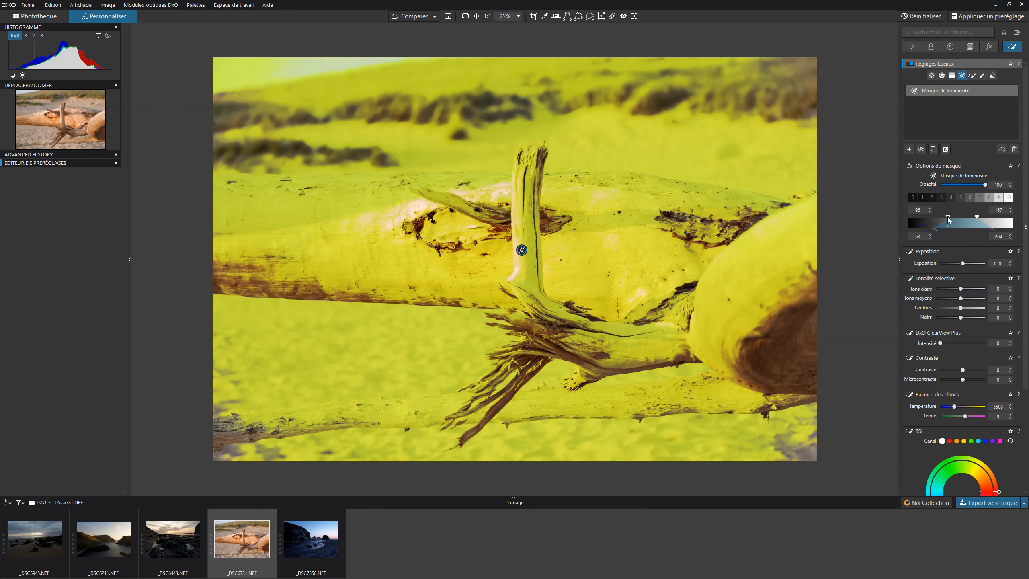
pyautogui.moveTo(947, 220); pyautogui.dragTo(959, 219)
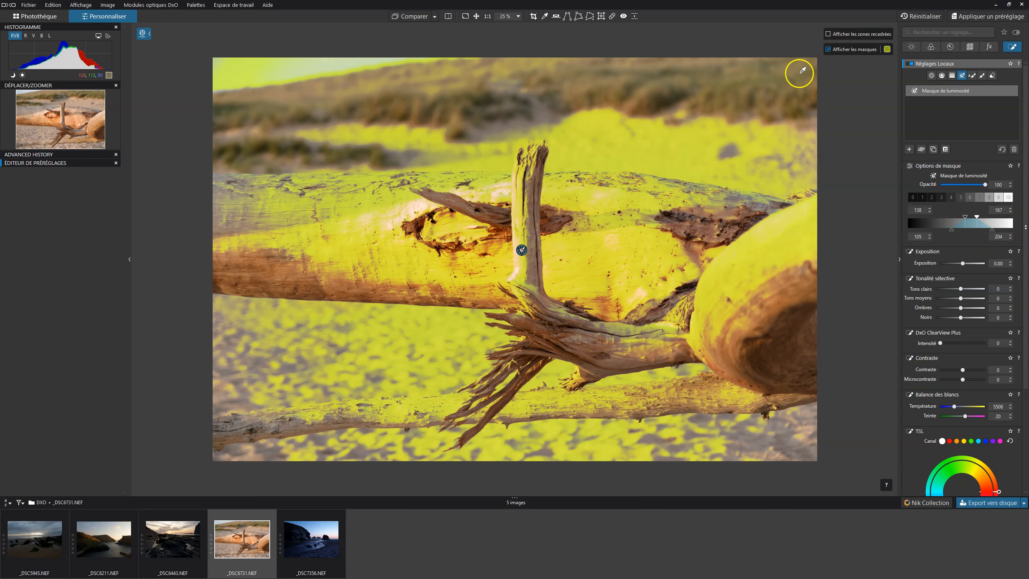
# Hide the mask overlay, set the mask's highlights to -1 and raise its DxO ClearView Plus intensity to 62
pyautogui.click(828, 50)
pyautogui.moveTo(961, 289)
pyautogui.mouseDown()
pyautogui.moveTo(949, 288)
pyautogui.moveTo(960, 289)
pyautogui.mouseUp()
pyautogui.moveTo(963, 264); pyautogui.dragTo(959, 264)
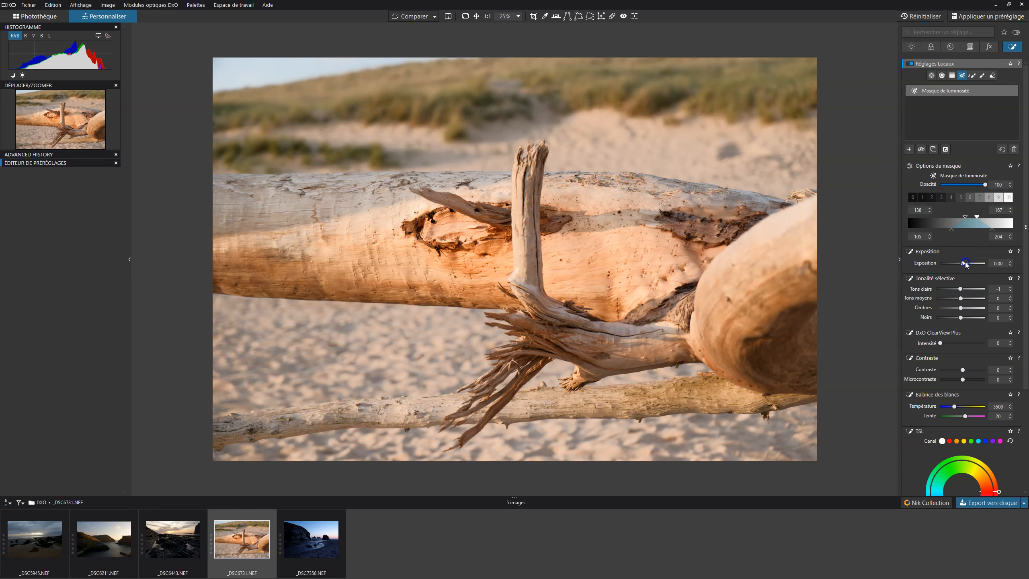
pyautogui.moveTo(940, 343); pyautogui.dragTo(950, 344)
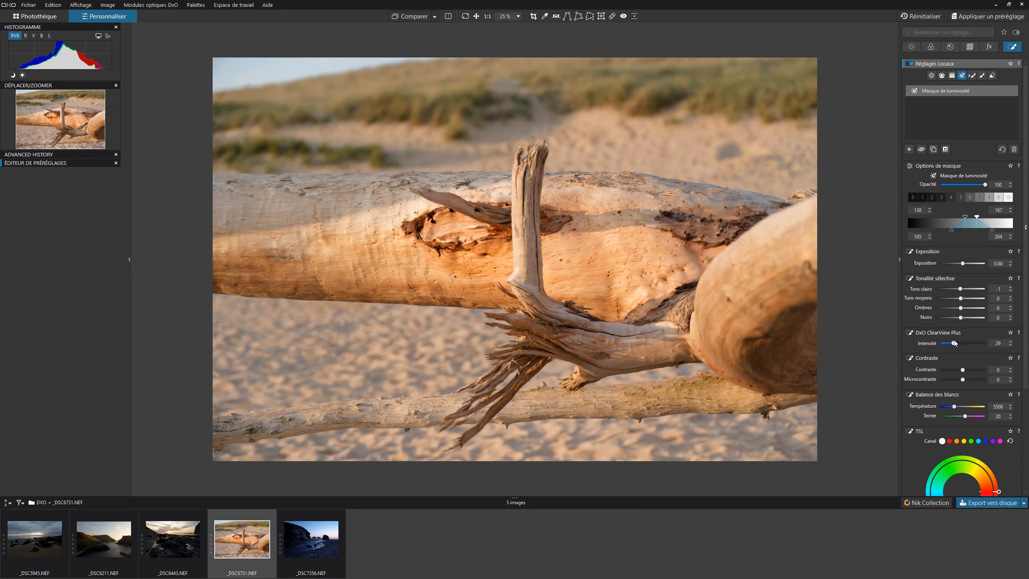
pyautogui.moveTo(953, 343); pyautogui.dragTo(969, 345)
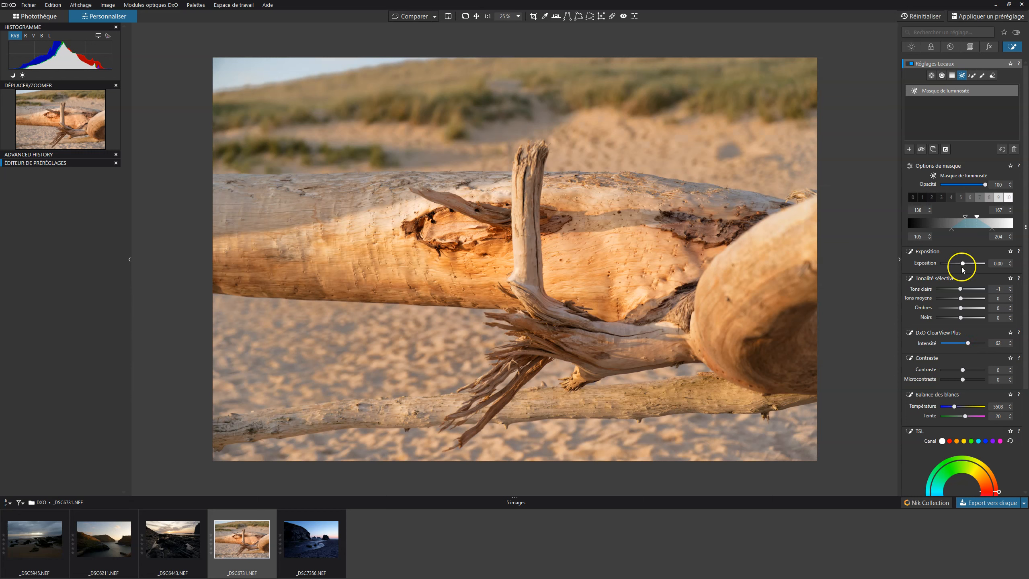
# Display the mask overlay and narrow both falloff limits to the main range of 138–167
pyautogui.moveTo(780, 107)
pyautogui.click(828, 50)
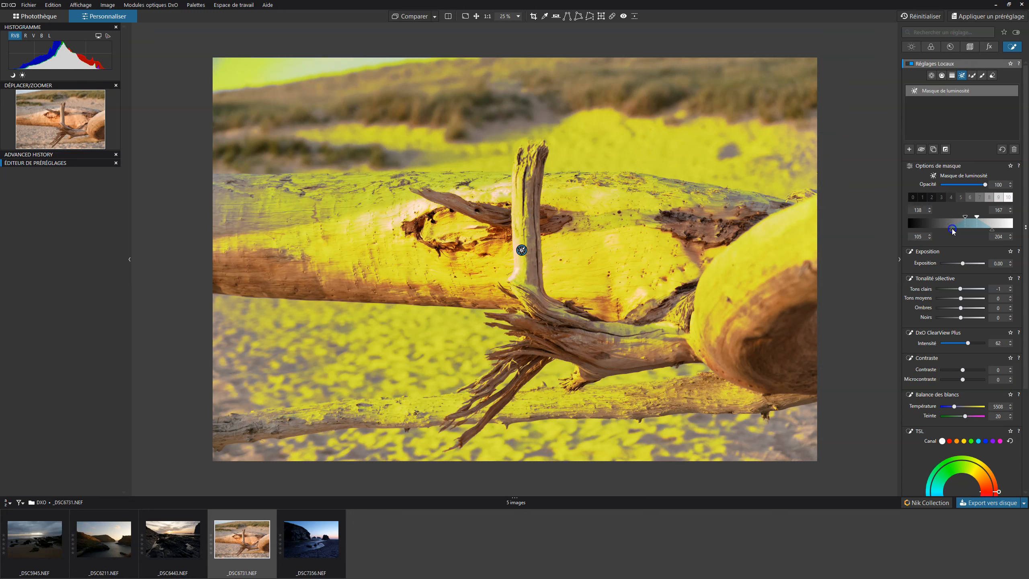
pyautogui.moveTo(948, 230); pyautogui.dragTo(946, 231)
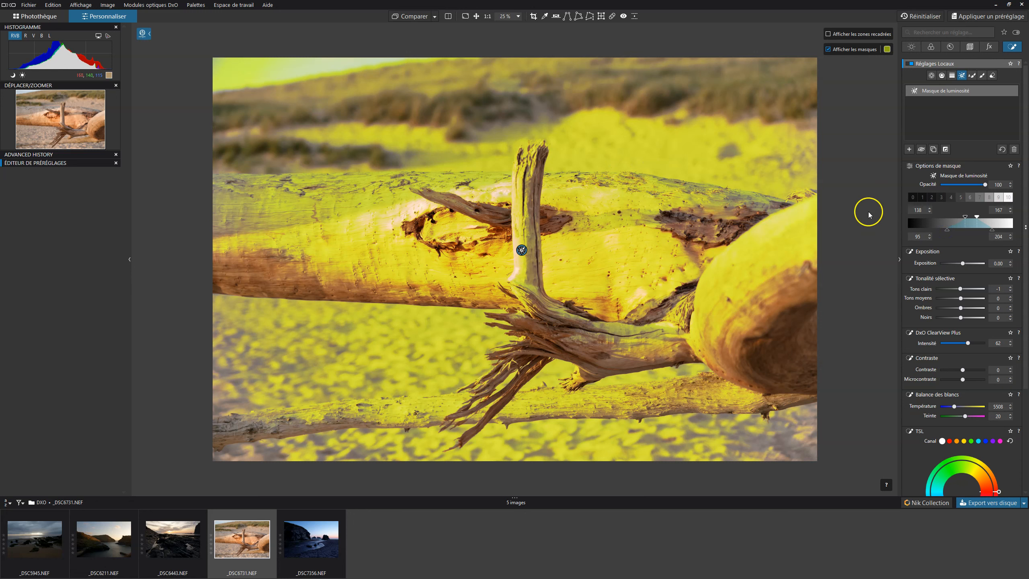
pyautogui.moveTo(946, 229); pyautogui.dragTo(995, 231)
pyautogui.click(992, 231)
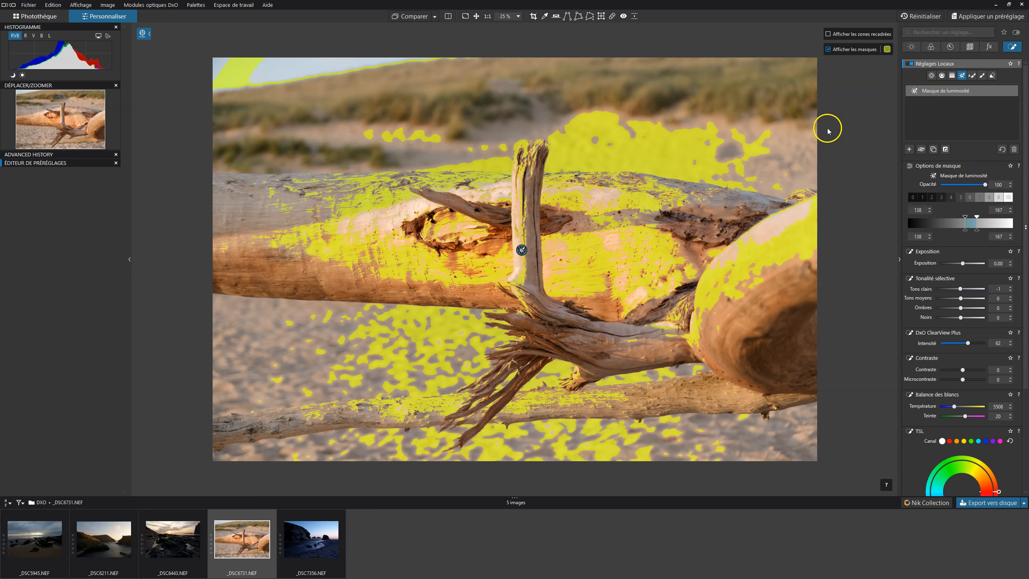
# Hide the overlay, set ClearView Plus to 100, and readjust the mask to 126–155 with falloff limits of 87 and 196
pyautogui.click(829, 49)
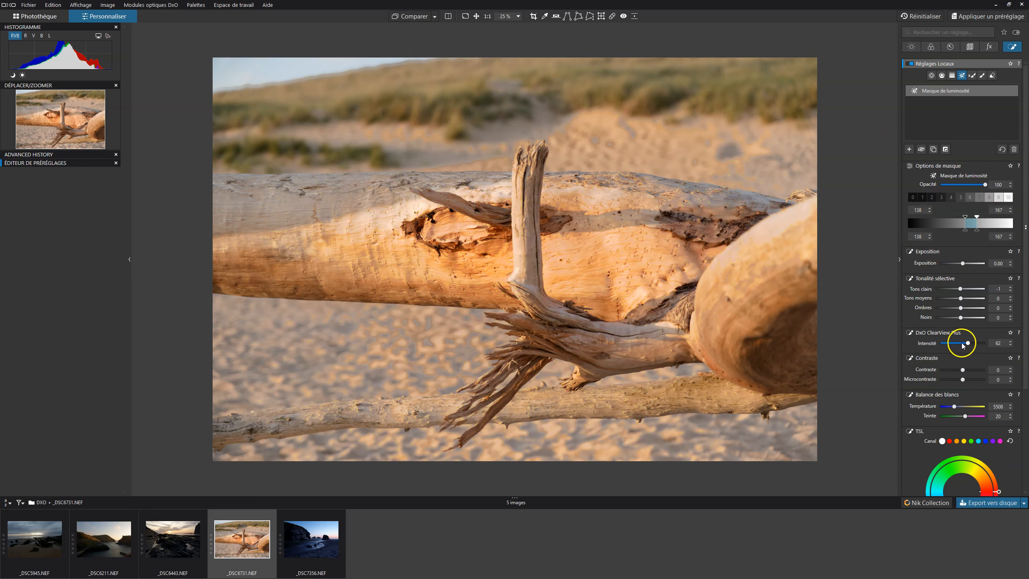
pyautogui.moveTo(968, 343); pyautogui.dragTo(993, 340)
pyautogui.moveTo(961, 230)
pyautogui.mouseDown()
pyautogui.moveTo(945, 232)
pyautogui.moveTo(983, 234)
pyautogui.moveTo(944, 230)
pyautogui.mouseUp()
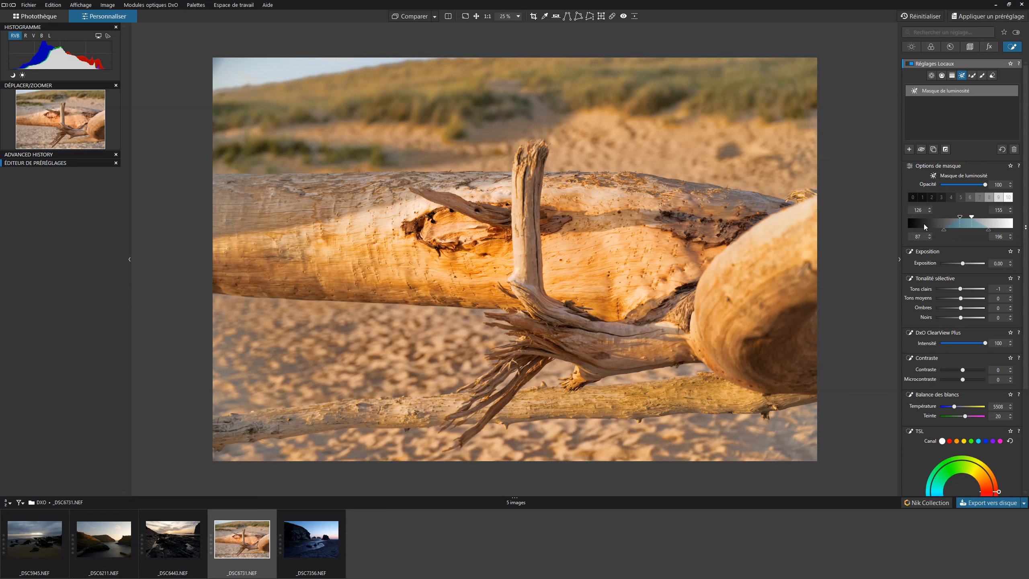
# Reduce the mask's ClearView Plus intensity to 28, and set its contrast to 34 and microcontrast to 50
pyautogui.moveTo(985, 343); pyautogui.dragTo(957, 345)
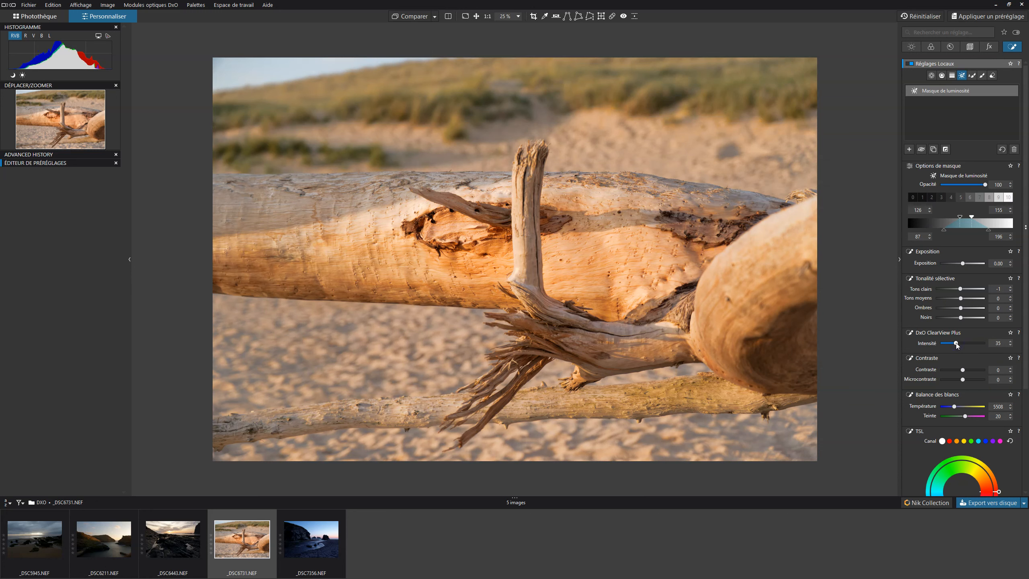
pyautogui.moveTo(963, 370); pyautogui.dragTo(974, 379)
pyautogui.click(726, 274)
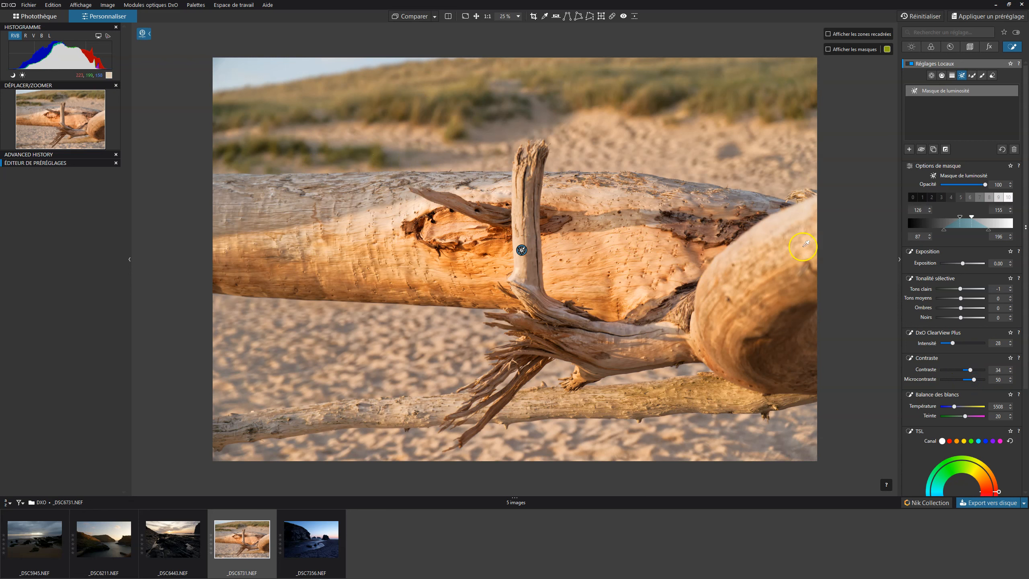
# Try shifting the mask's orange tones towards yellow in the HSL wheel, with saturation 25 and luminance -11, and revert it
pyautogui.scroll(-2, 978, 383)
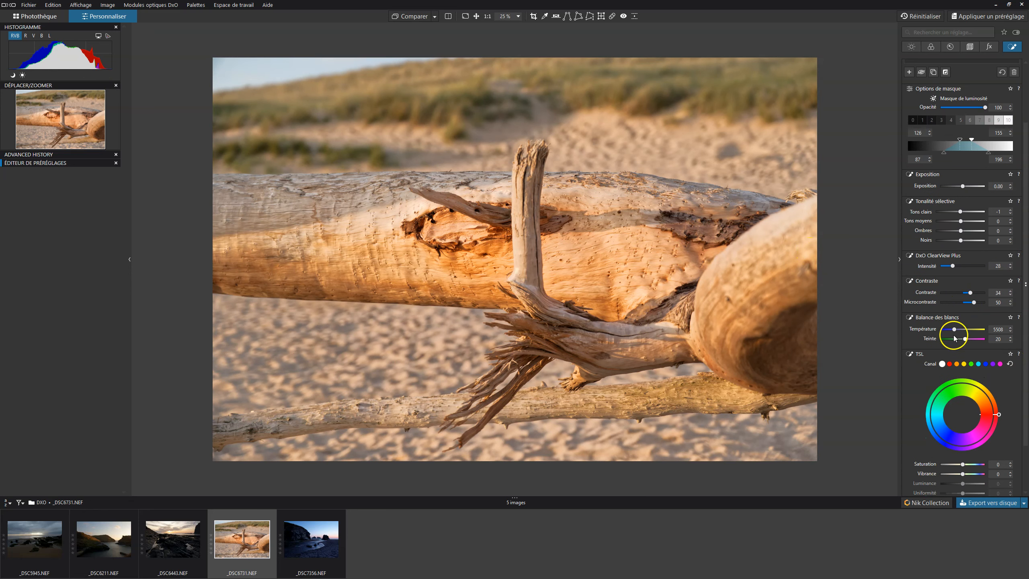
pyautogui.scroll(-2, 963, 363)
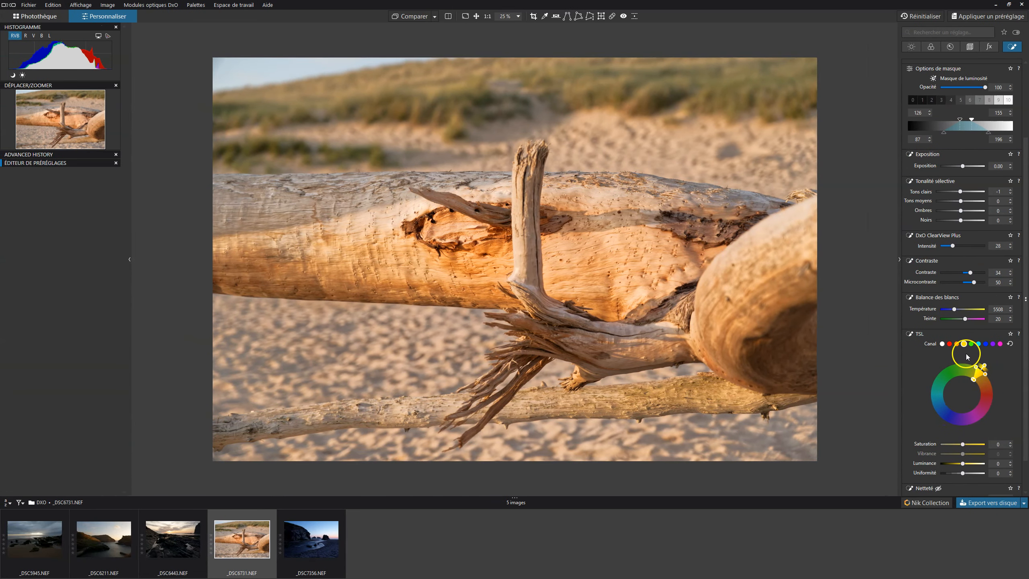
pyautogui.moveTo(982, 375)
pyautogui.mouseDown()
pyautogui.moveTo(981, 362)
pyautogui.moveTo(990, 381)
pyautogui.mouseUp()
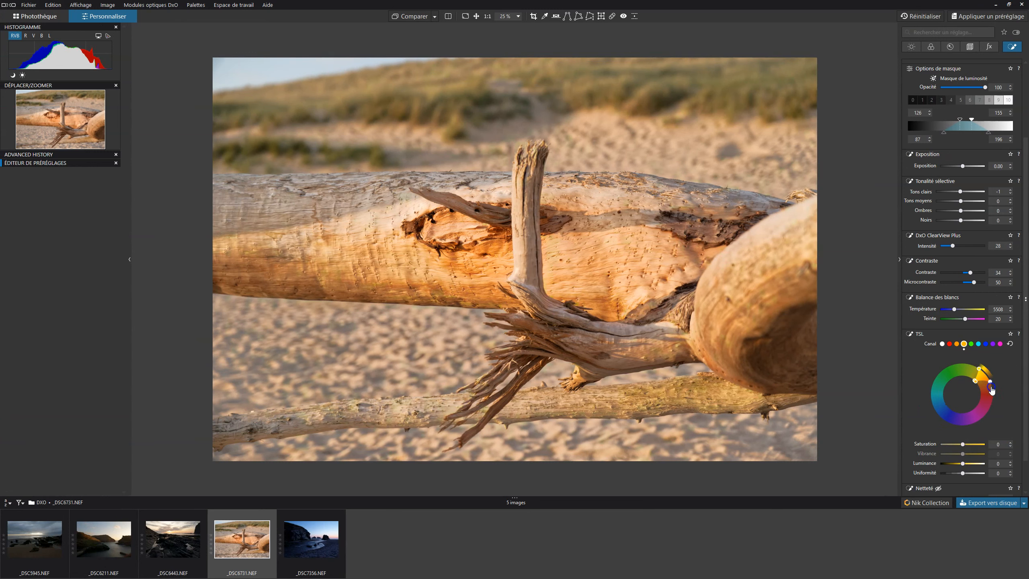
pyautogui.click(980, 370)
pyautogui.moveTo(998, 381); pyautogui.dragTo(993, 375)
pyautogui.moveTo(963, 444)
pyautogui.mouseDown()
pyautogui.moveTo(963, 463)
pyautogui.moveTo(947, 463)
pyautogui.moveTo(961, 464)
pyautogui.mouseUp()
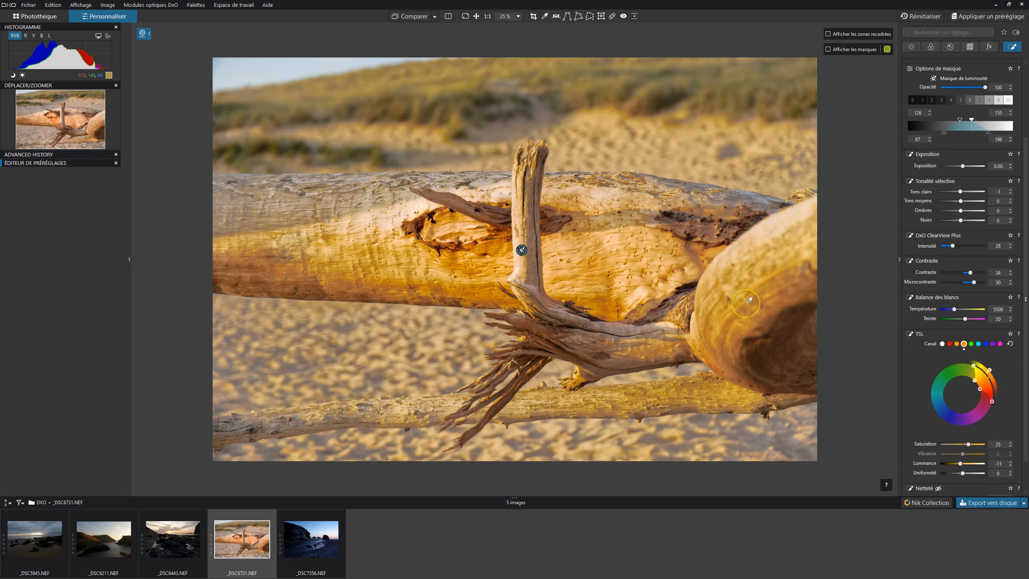
pyautogui.click(977, 361)
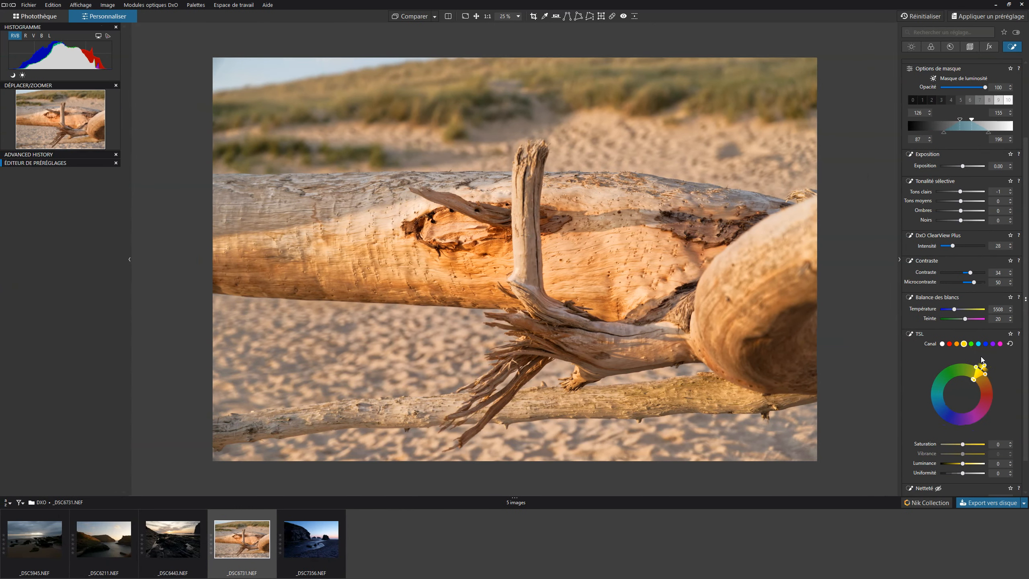
pyautogui.click(993, 353)
# Look through the creative effects settings, and view the DxO FilmPack Time Machine introduction before closing it
pyautogui.click(995, 48)
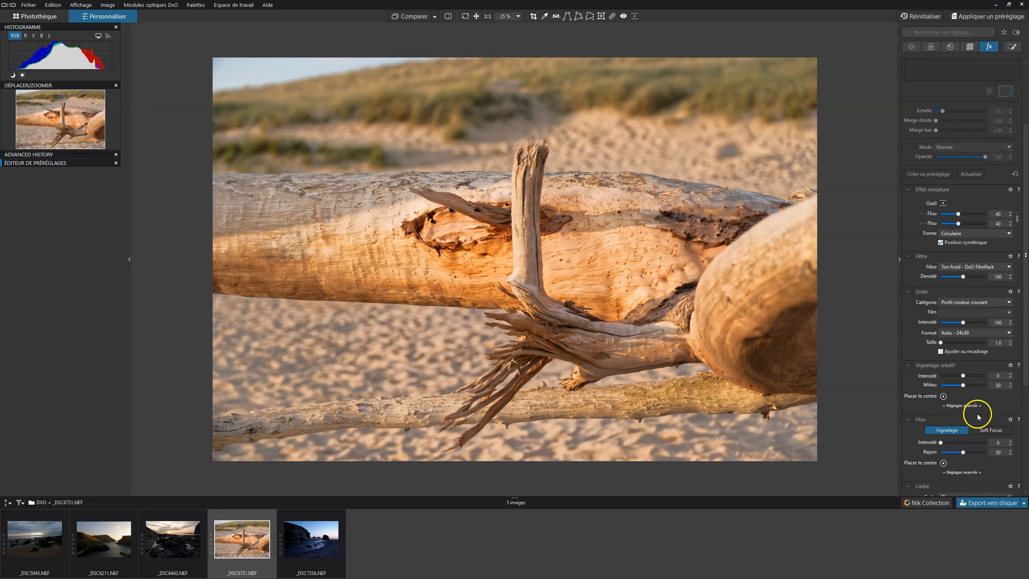
pyautogui.scroll(-2, 976, 416)
pyautogui.scroll(3, 976, 416)
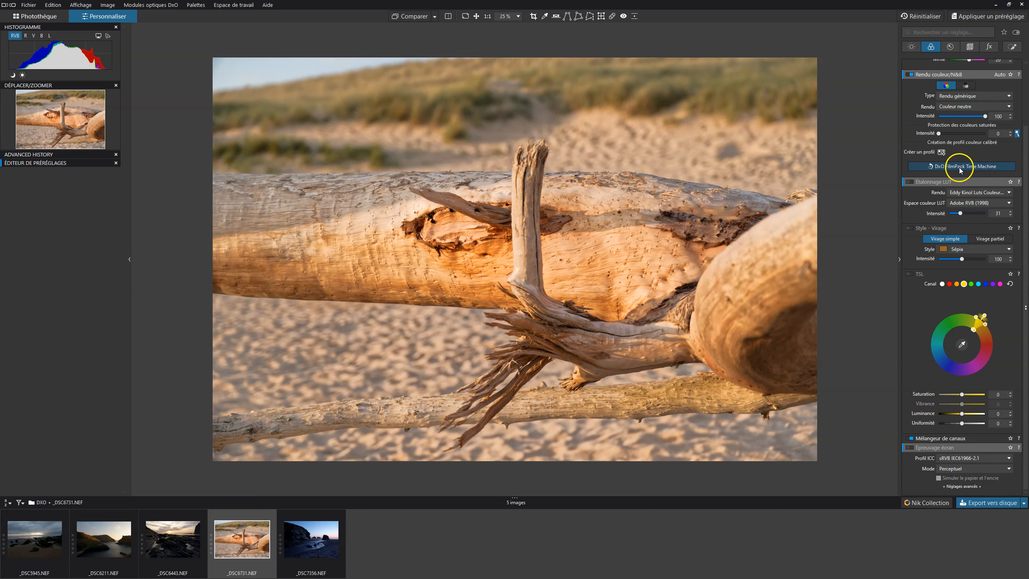
pyautogui.click(960, 170)
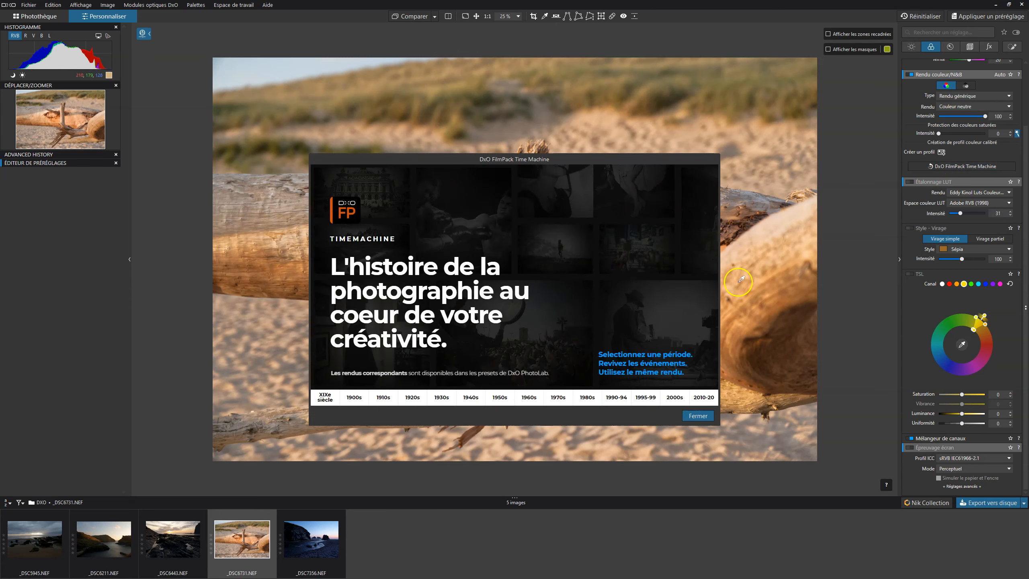
pyautogui.click(698, 417)
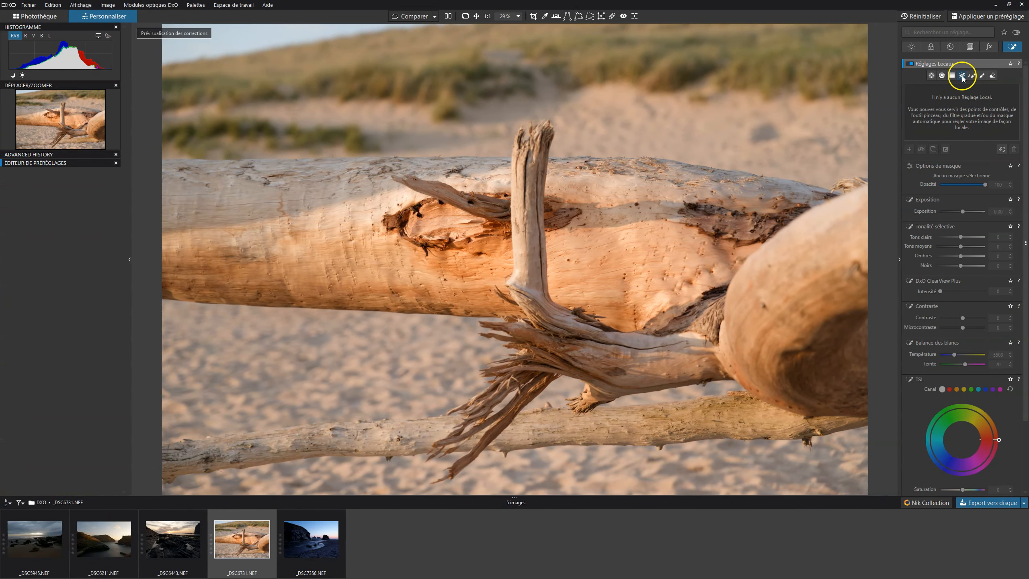
# Create a luminosity mask sampled from the upright driftwood branch and consult its shortcut help
pyautogui.click(963, 76)
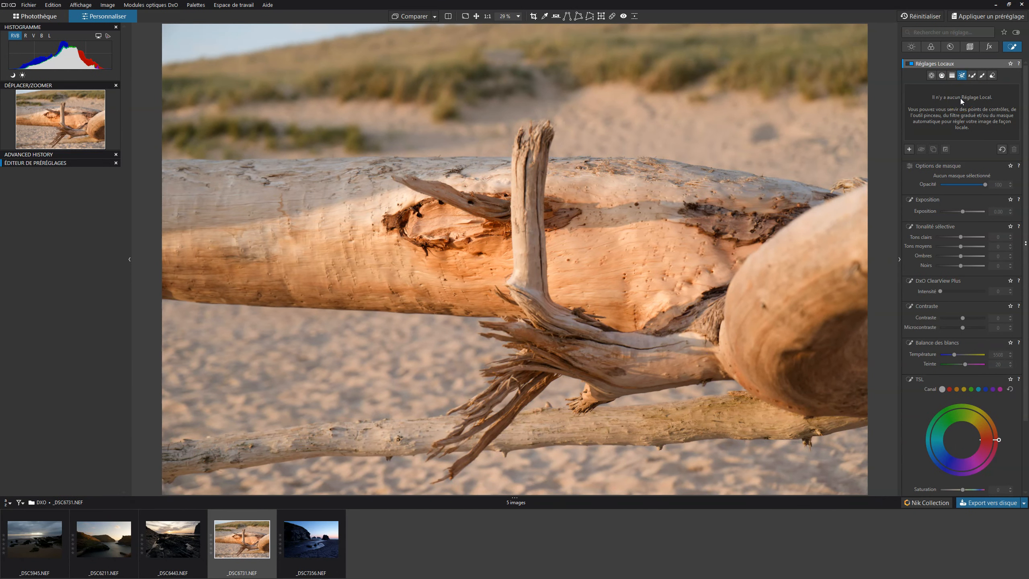
pyautogui.click(534, 220)
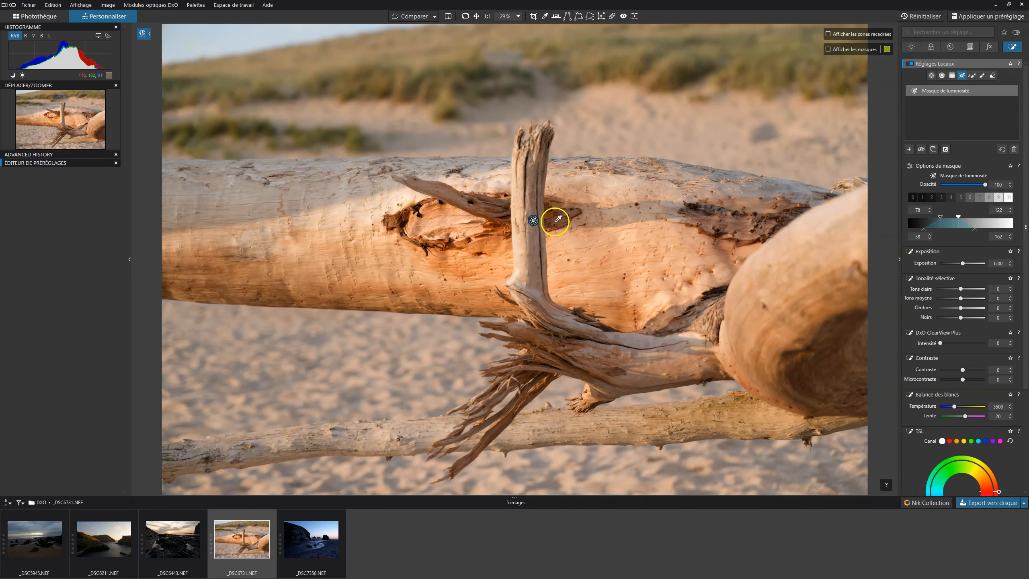
pyautogui.click(885, 484)
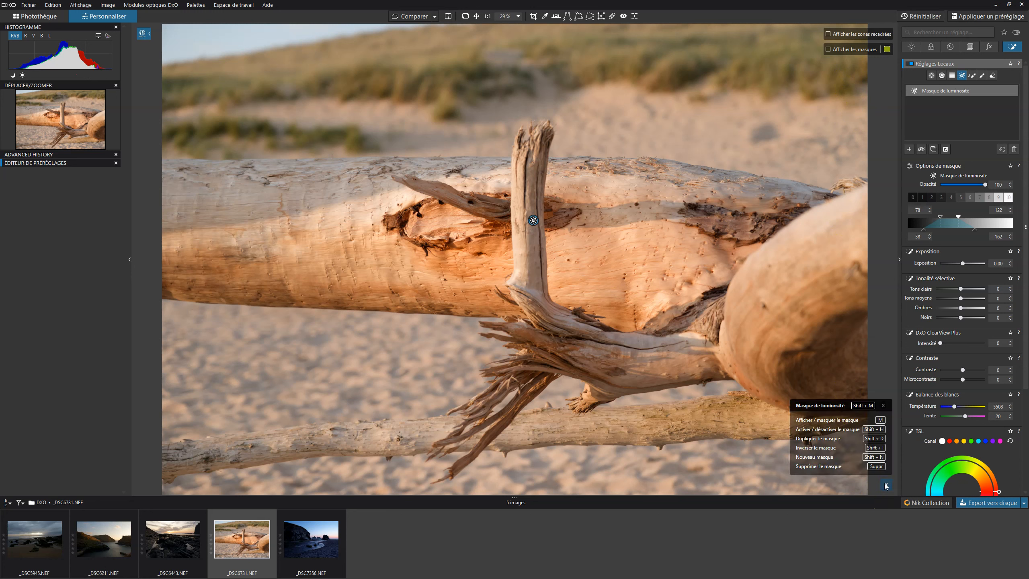
pyautogui.click(885, 485)
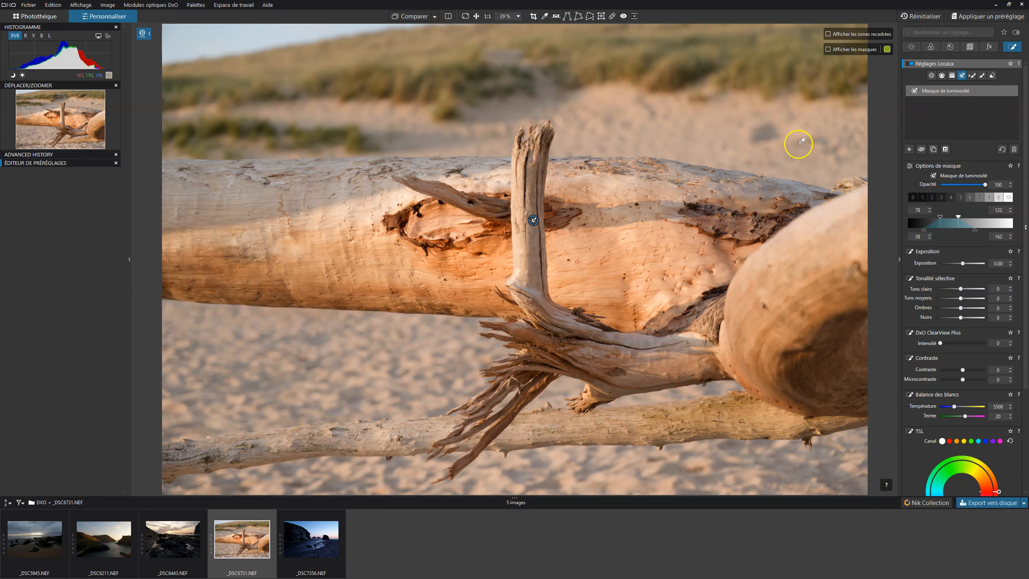
# Resample the luminosity mask on the sunlit log, display its overlay, and set it to zone 3 with the range 70–92
pyautogui.click(651, 240)
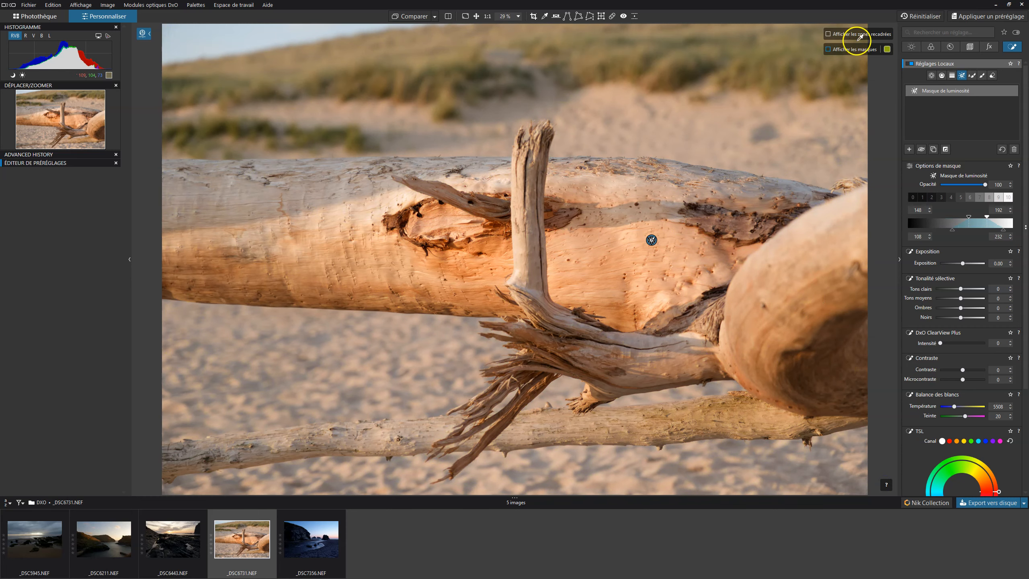
pyautogui.click(828, 49)
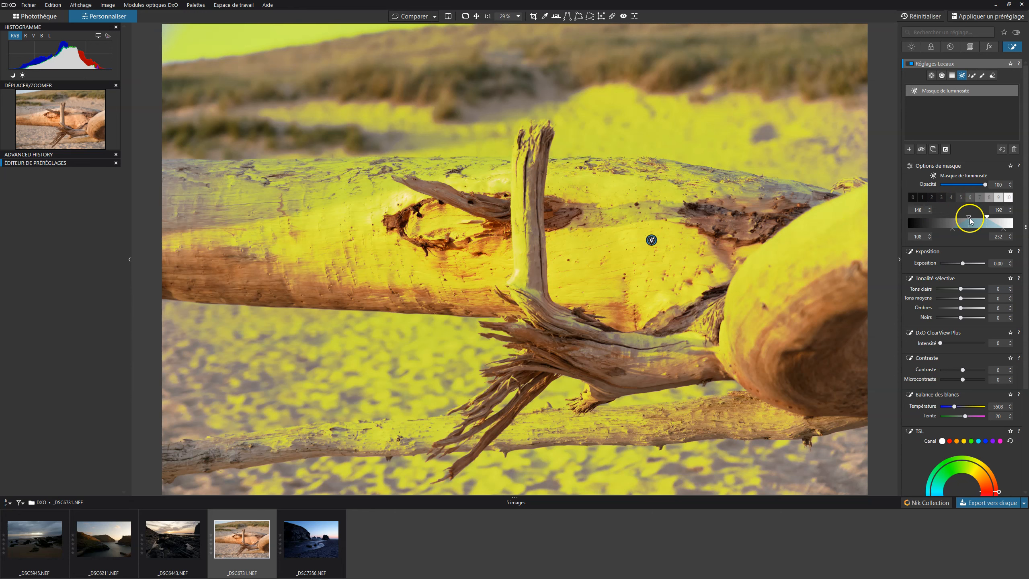
pyautogui.moveTo(968, 217)
pyautogui.mouseDown()
pyautogui.moveTo(957, 218)
pyautogui.moveTo(978, 218)
pyautogui.moveTo(967, 218)
pyautogui.mouseUp()
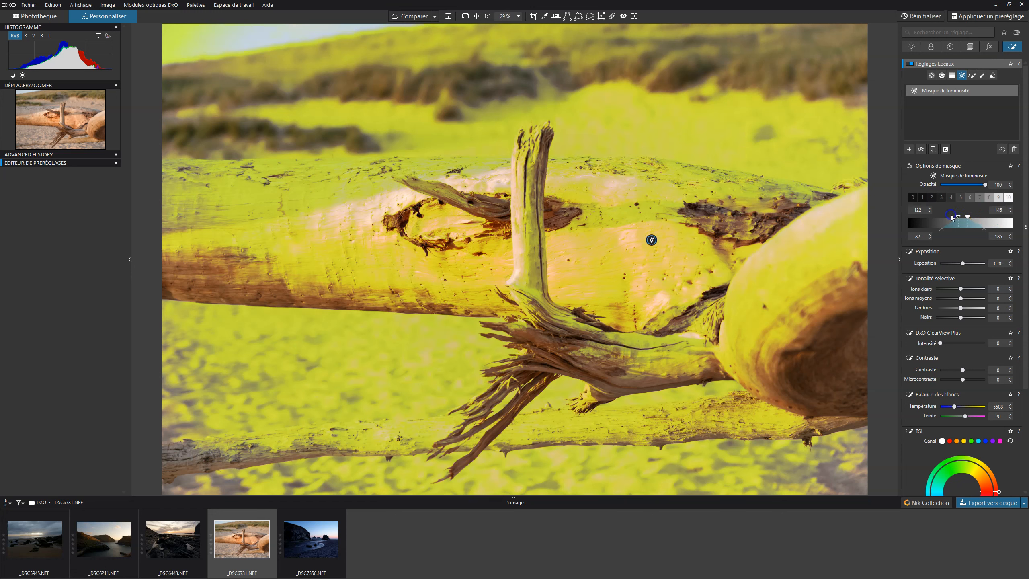
pyautogui.click(940, 197)
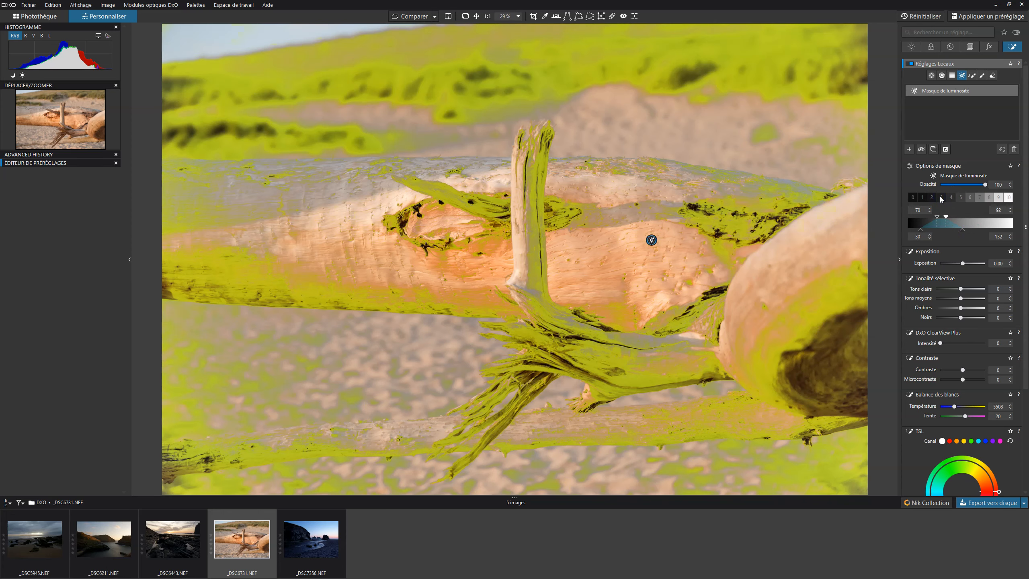
# Erase the luminosity mask from the dunes, sand and surrounding logs, keeping it mainly on the upright branch
pyautogui.click(990, 75)
pyautogui.moveTo(729, 119)
pyautogui.mouseDown()
pyautogui.moveTo(775, 119)
pyautogui.moveTo(587, 55)
pyautogui.moveTo(282, 45)
pyautogui.moveTo(410, 67)
pyautogui.moveTo(271, 68)
pyautogui.moveTo(210, 90)
pyautogui.moveTo(344, 119)
pyautogui.moveTo(409, 151)
pyautogui.mouseUp()
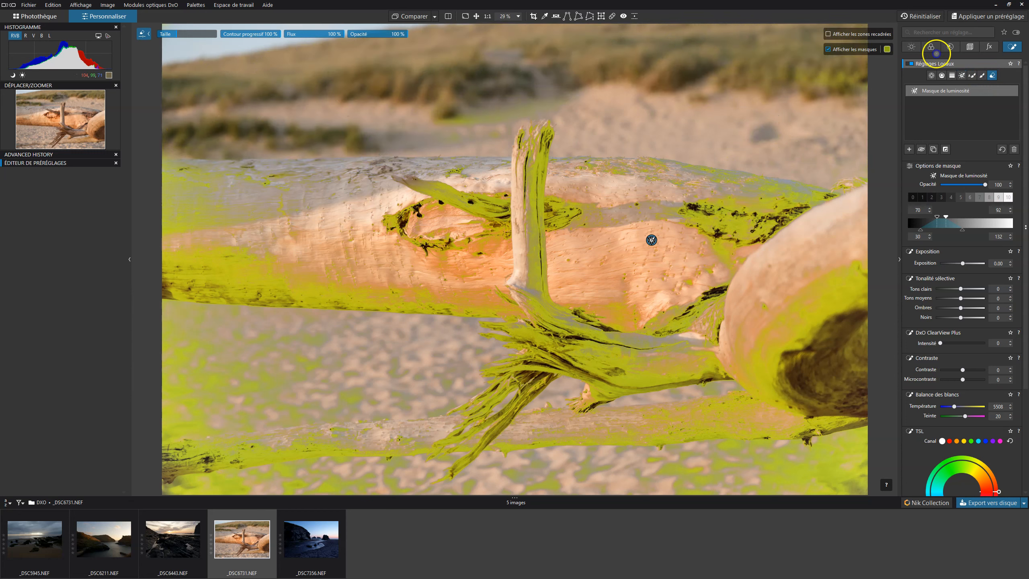
pyautogui.moveTo(257, 129)
pyautogui.mouseDown()
pyautogui.moveTo(239, 165)
pyautogui.moveTo(146, 215)
pyautogui.moveTo(217, 259)
pyautogui.moveTo(174, 271)
pyautogui.moveTo(264, 241)
pyautogui.mouseUp()
pyautogui.moveTo(192, 364)
pyautogui.mouseDown()
pyautogui.moveTo(178, 432)
pyautogui.moveTo(365, 419)
pyautogui.moveTo(576, 452)
pyautogui.moveTo(783, 442)
pyautogui.moveTo(650, 482)
pyautogui.moveTo(747, 535)
pyautogui.moveTo(167, 551)
pyautogui.moveTo(145, 500)
pyautogui.moveTo(314, 274)
pyautogui.moveTo(257, 278)
pyautogui.mouseUp()
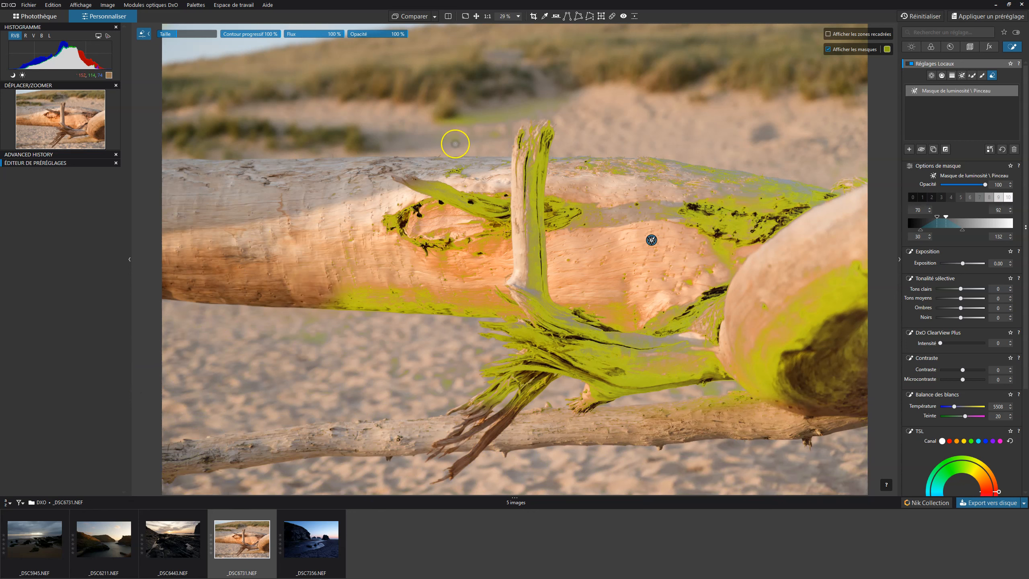
pyautogui.moveTo(750, 158)
pyautogui.mouseDown()
pyautogui.moveTo(758, 231)
pyautogui.moveTo(760, 198)
pyautogui.moveTo(696, 167)
pyautogui.moveTo(925, 174)
pyautogui.moveTo(900, 323)
pyautogui.moveTo(843, 345)
pyautogui.moveTo(797, 332)
pyautogui.moveTo(838, 361)
pyautogui.moveTo(659, 368)
pyautogui.moveTo(709, 365)
pyautogui.moveTo(726, 293)
pyautogui.moveTo(707, 294)
pyautogui.moveTo(677, 341)
pyautogui.moveTo(536, 310)
pyautogui.moveTo(496, 342)
pyautogui.moveTo(669, 378)
pyautogui.moveTo(544, 402)
pyautogui.moveTo(500, 428)
pyautogui.moveTo(362, 359)
pyautogui.moveTo(348, 297)
pyautogui.moveTo(442, 316)
pyautogui.moveTo(403, 191)
pyautogui.moveTo(440, 253)
pyautogui.moveTo(464, 201)
pyautogui.moveTo(459, 264)
pyautogui.mouseUp()
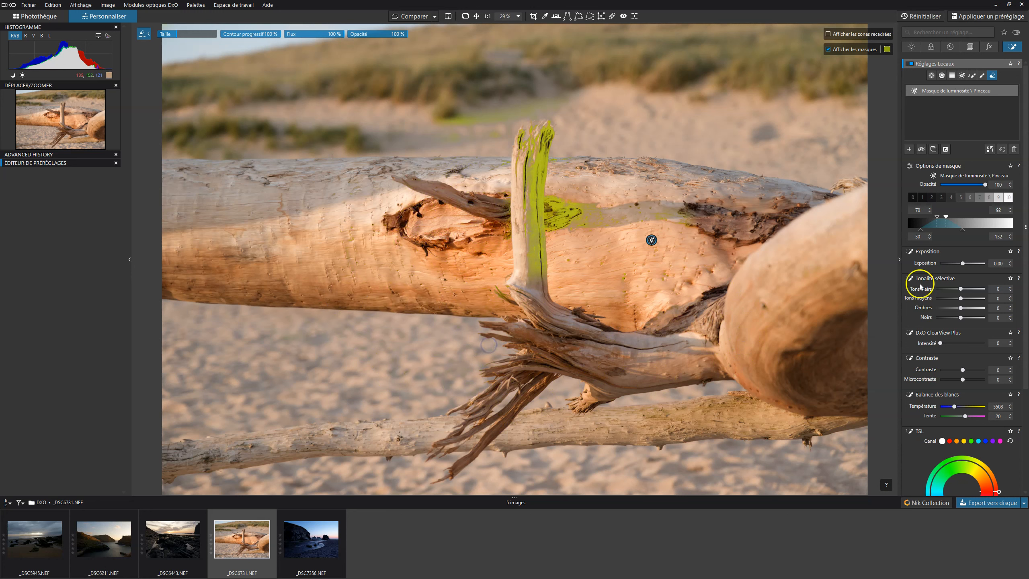
# Hide the mask overlay and adjust the selective tonality of the masked branch
pyautogui.click(828, 49)
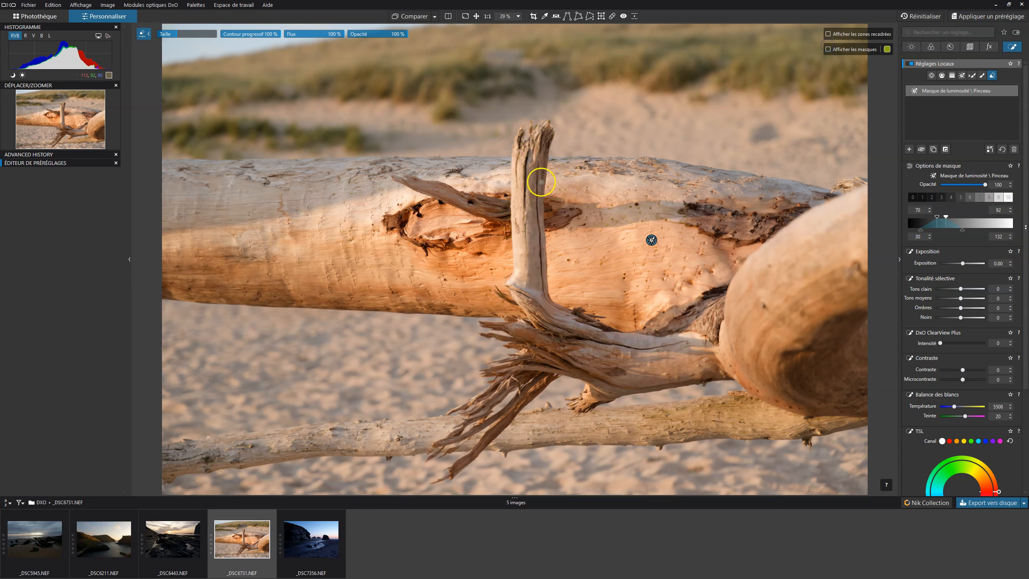
pyautogui.moveTo(961, 289)
pyautogui.mouseDown()
pyautogui.moveTo(948, 291)
pyautogui.moveTo(977, 289)
pyautogui.moveTo(956, 289)
pyautogui.moveTo(962, 300)
pyautogui.mouseUp()
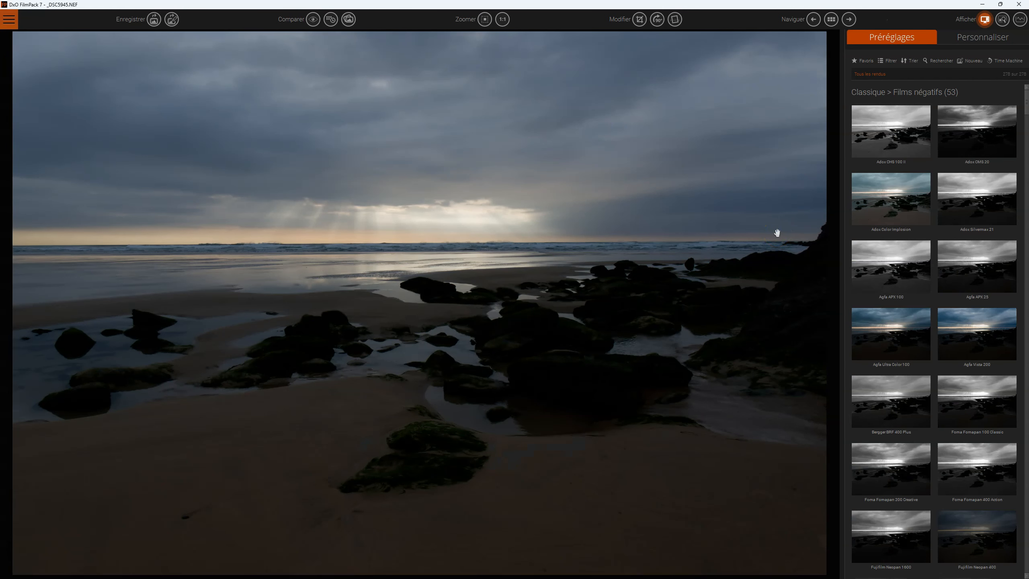
# Browse the film renderings and their category filters from negative to slide films, and open the customisation settings
pyautogui.click(785, 214)
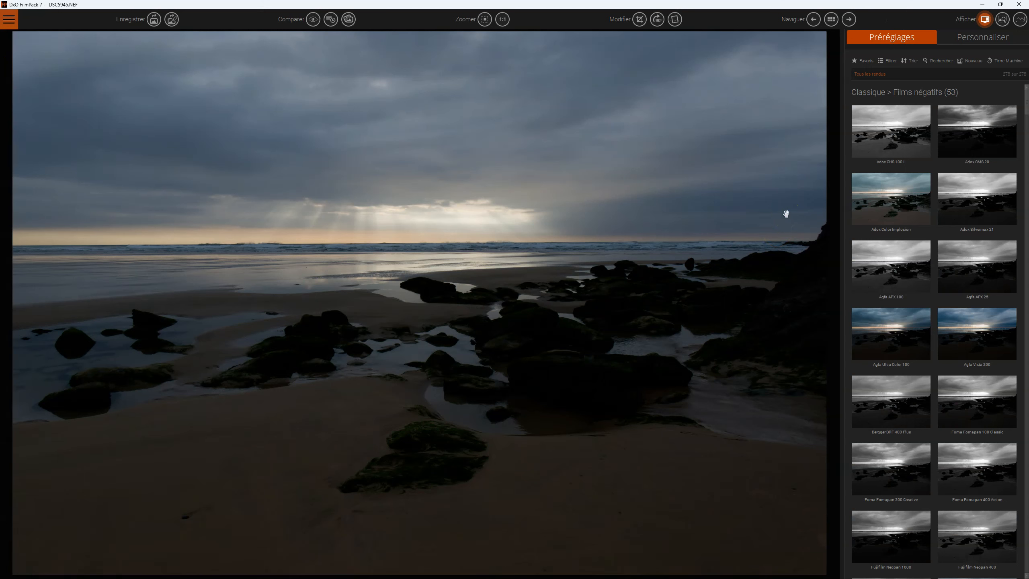
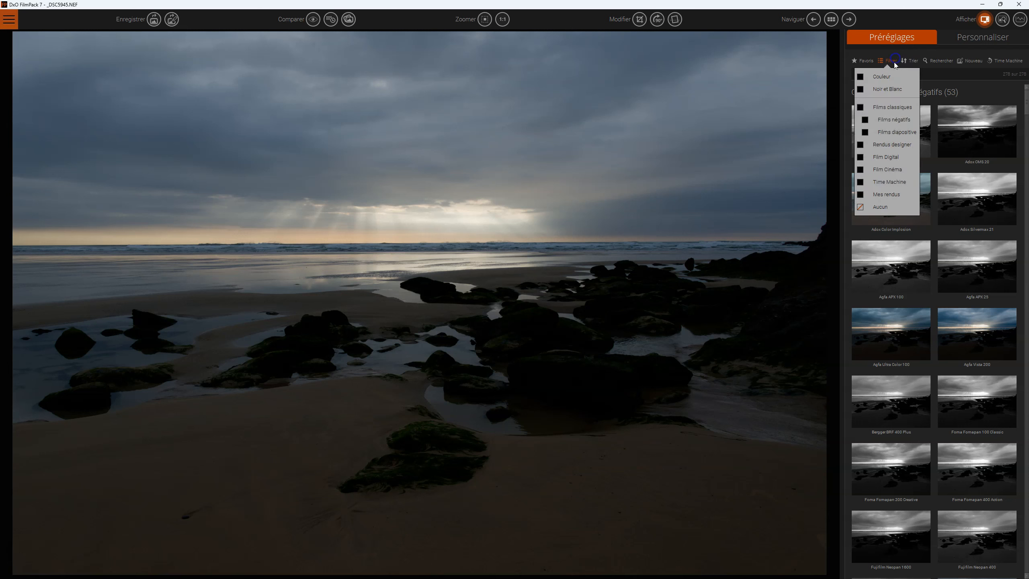
pyautogui.click(859, 106)
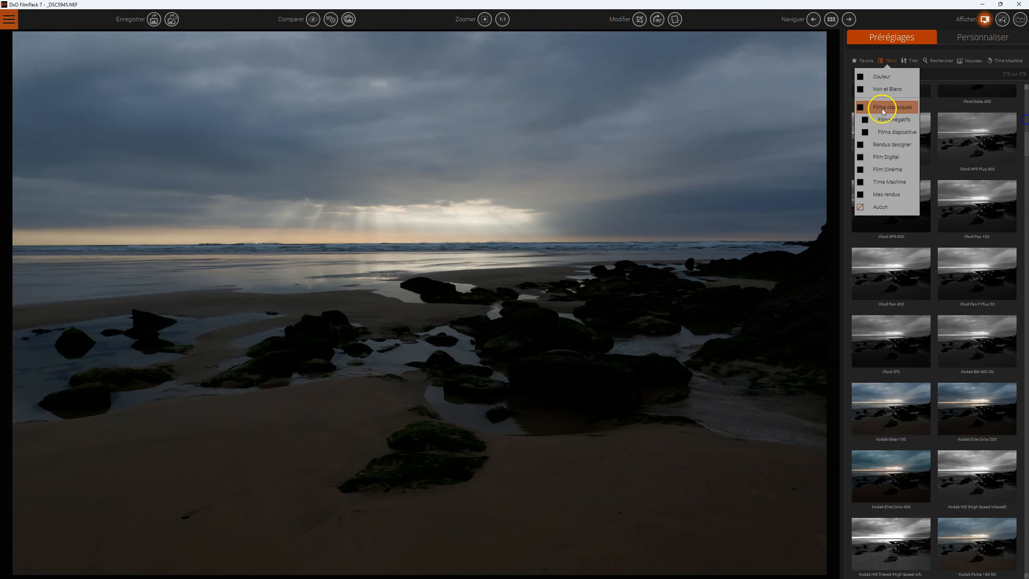
pyautogui.click(866, 106)
pyautogui.scroll(-5, 948, 298)
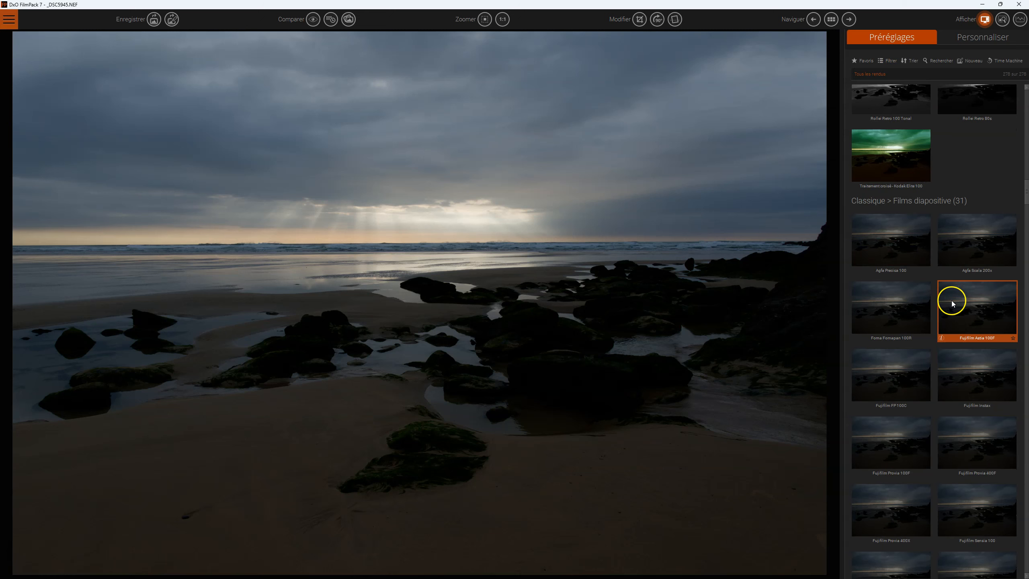
pyautogui.moveTo(1025, 188)
pyautogui.mouseDown()
pyautogui.moveTo(1026, 226)
pyautogui.moveTo(1025, 187)
pyautogui.mouseUp()
pyautogui.click(971, 39)
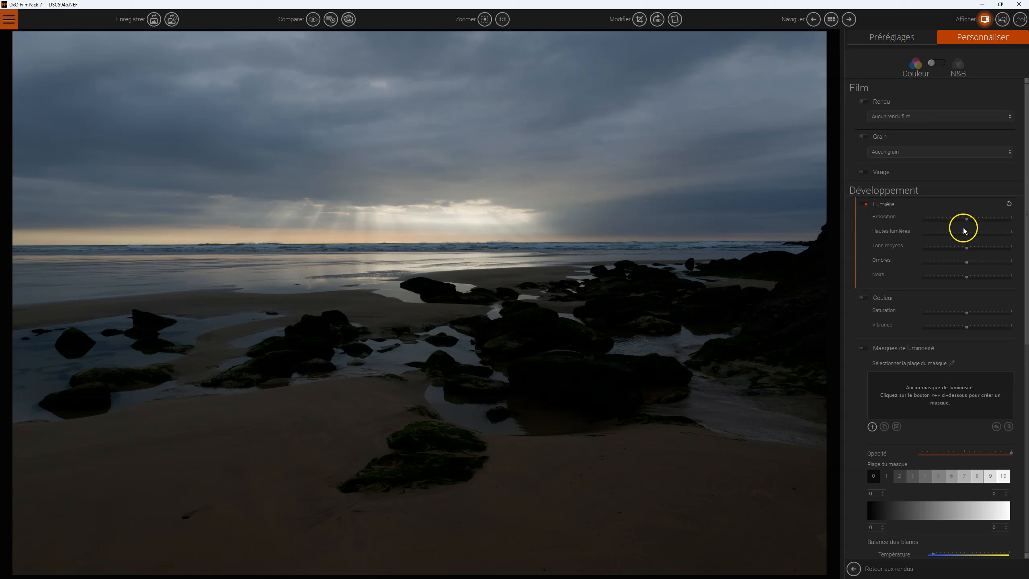
# Lower the highlights and slightly the midtones, raise the shadows, and lift the blacks a little on the beach photo
pyautogui.moveTo(967, 233); pyautogui.dragTo(970, 277)
pyautogui.click(973, 282)
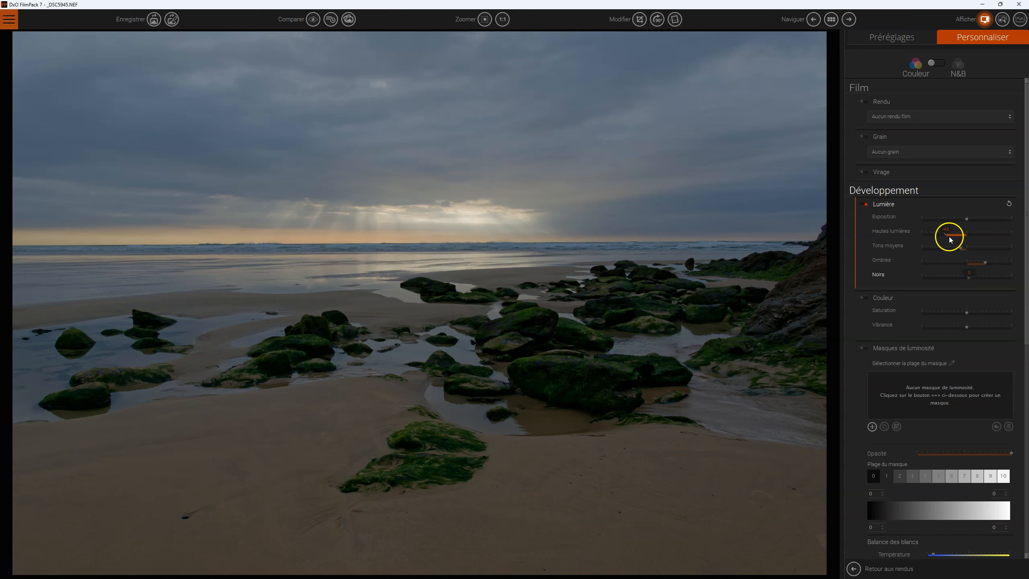
pyautogui.click(963, 250)
pyautogui.moveTo(985, 264); pyautogui.dragTo(979, 264)
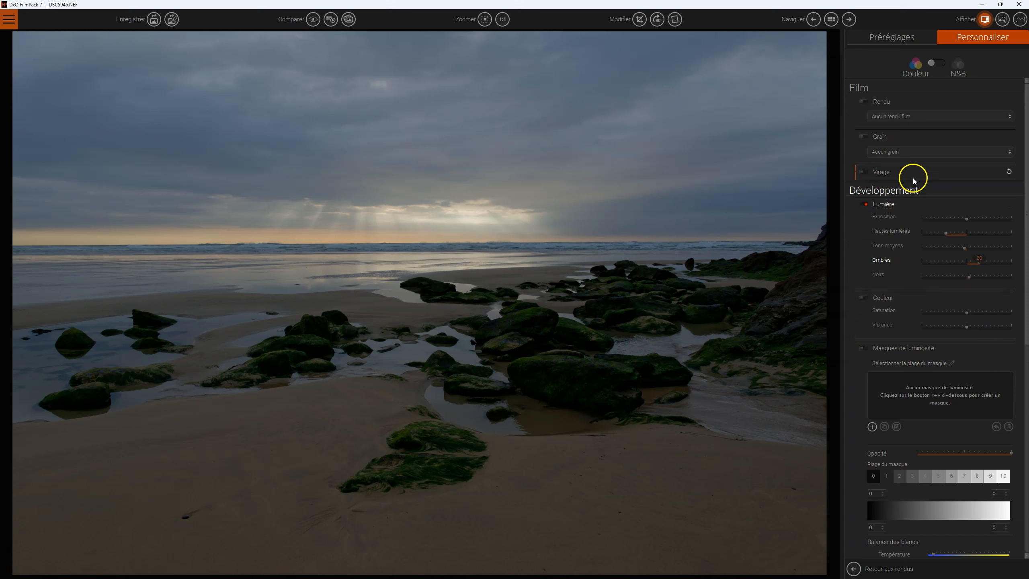
# Sample the white balance from the wet sand on the beach and shift the colour temperature warmer
pyautogui.click(919, 291)
pyautogui.scroll(-8, 918, 288)
pyautogui.click(888, 359)
pyautogui.click(939, 403)
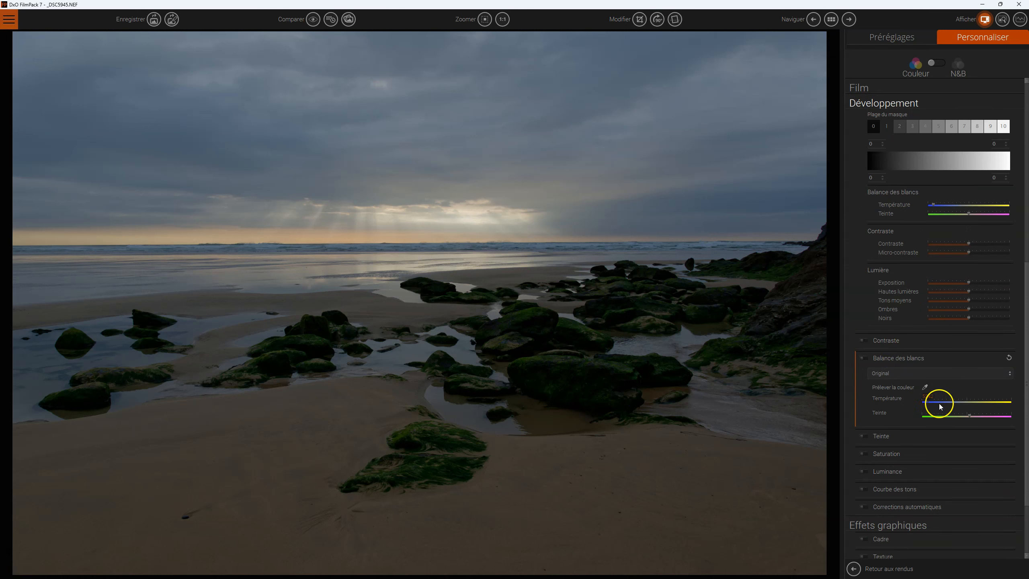
pyautogui.click(925, 387)
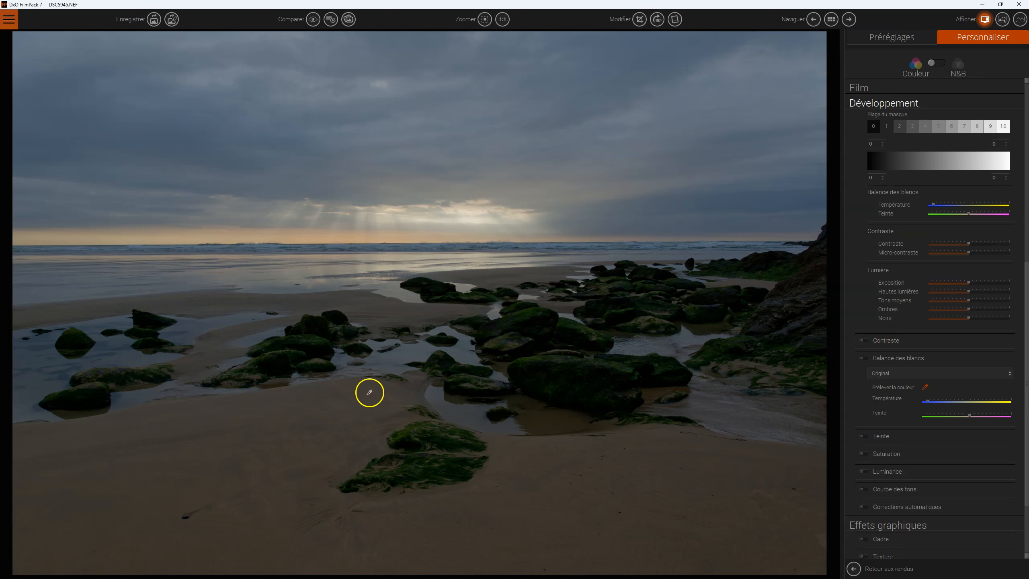
pyautogui.click(378, 268)
pyautogui.moveTo(928, 403)
pyautogui.moveTo(928, 403); pyautogui.dragTo(961, 402)
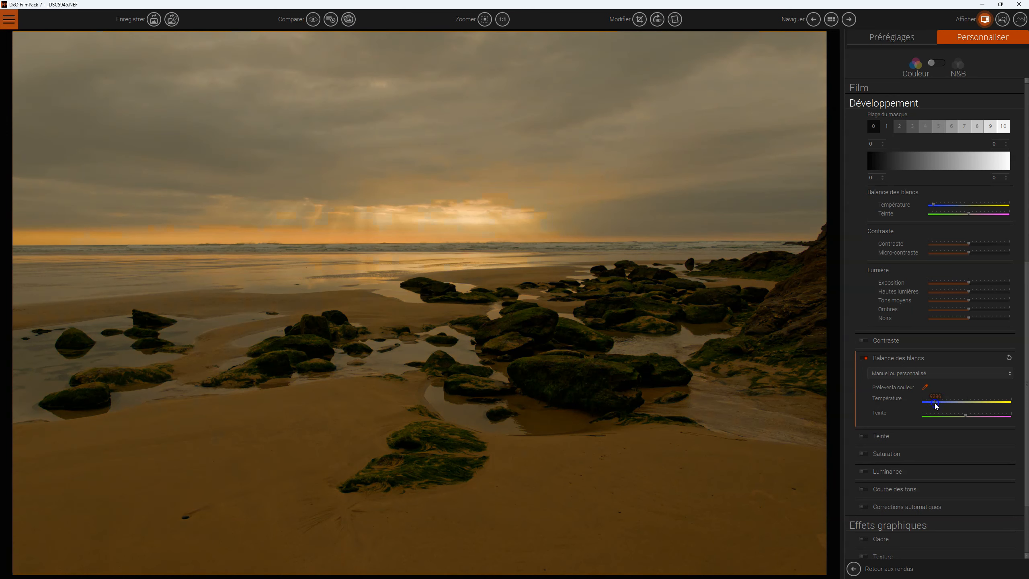
# Try several white balance presets on the beach photo, including Fluorescente and Lumière du jour
pyautogui.click(930, 375)
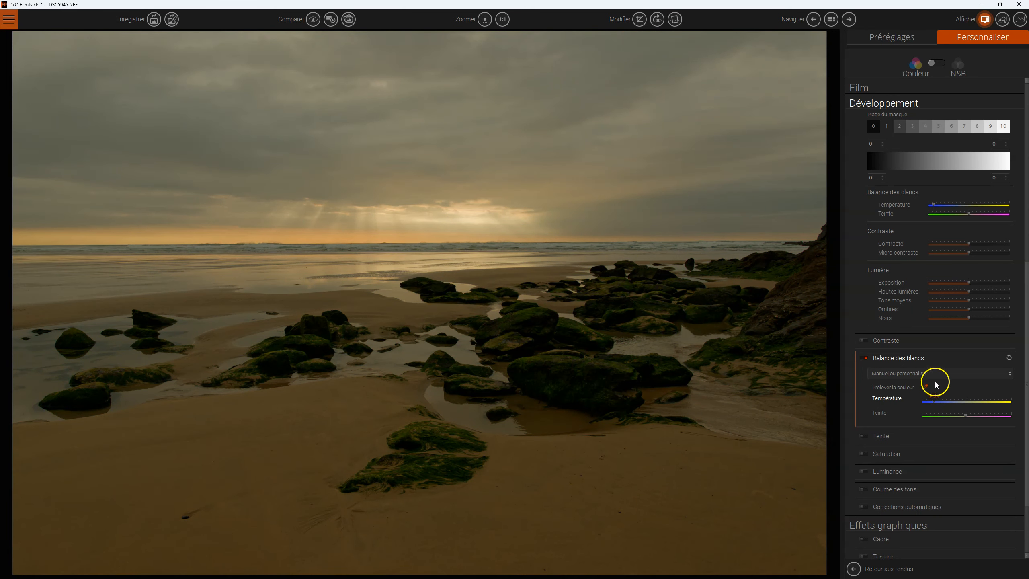
pyautogui.click(897, 393)
pyautogui.click(905, 374)
pyautogui.click(885, 403)
pyautogui.click(892, 375)
pyautogui.click(889, 422)
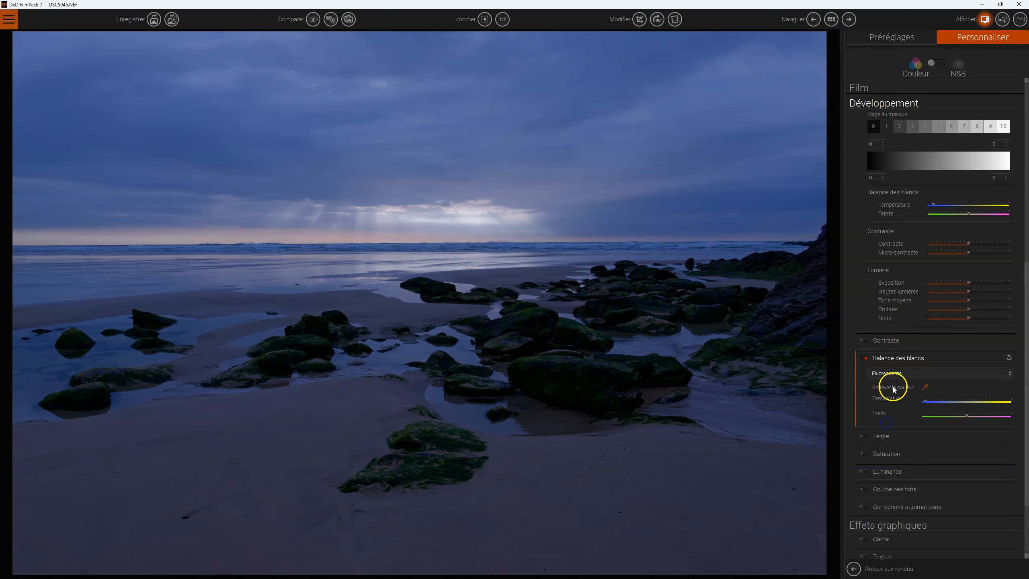
pyautogui.click(892, 377)
pyautogui.click(889, 392)
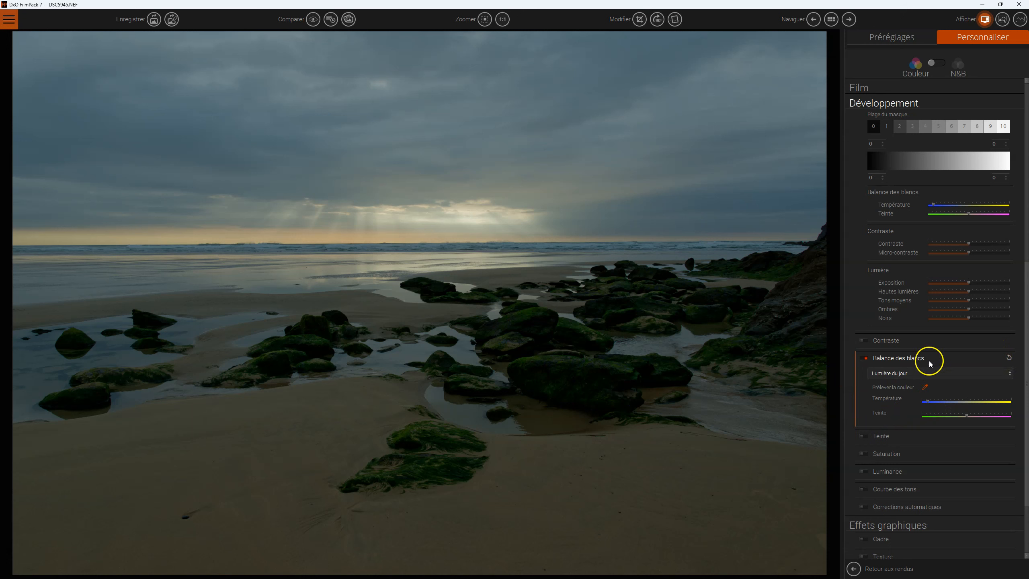
# Reset the white balance to Original, try a warmer colour temperature, and restore Original
pyautogui.click(1010, 359)
pyautogui.moveTo(932, 402)
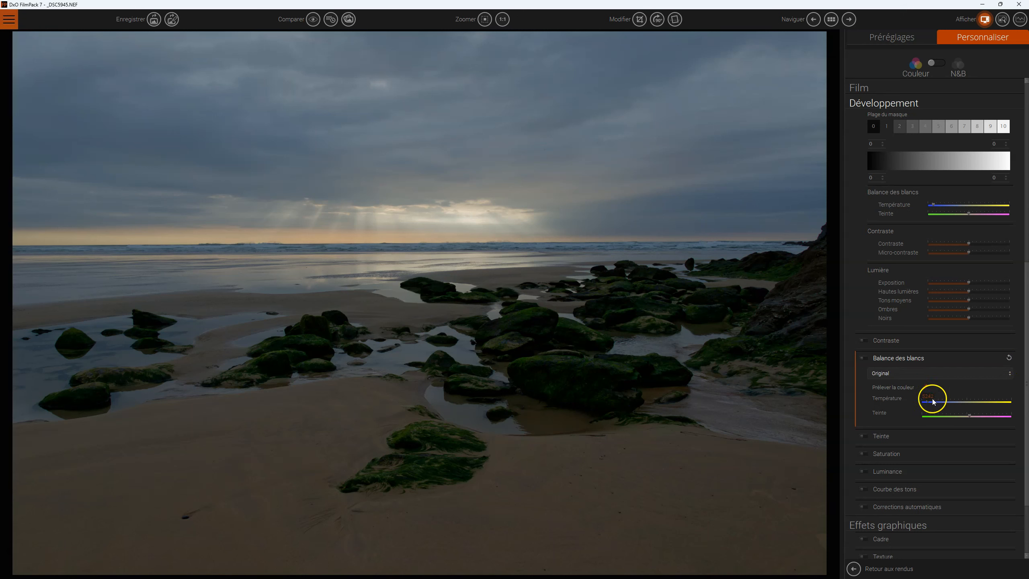
pyautogui.moveTo(928, 402); pyautogui.dragTo(934, 399)
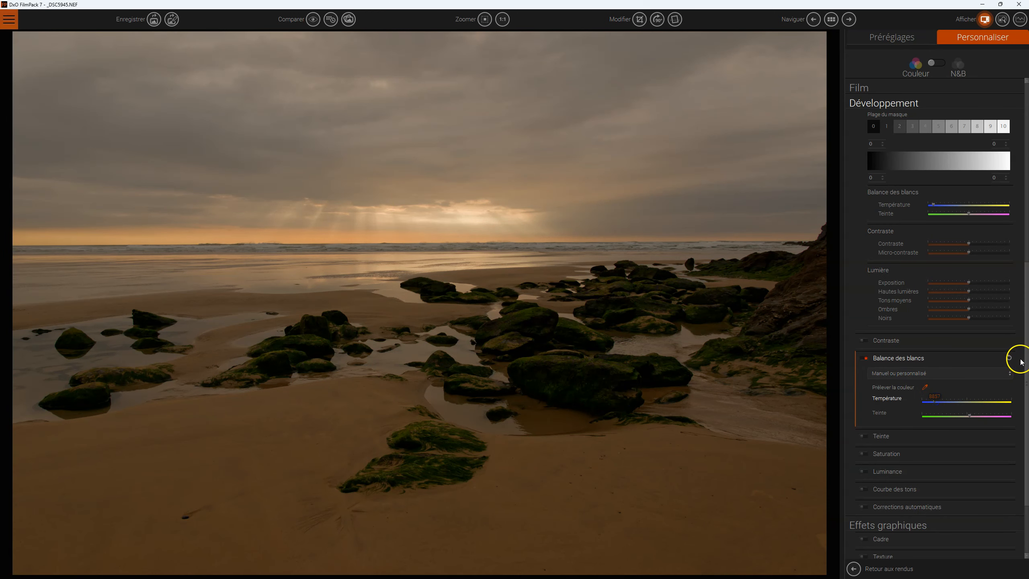
pyautogui.click(1008, 358)
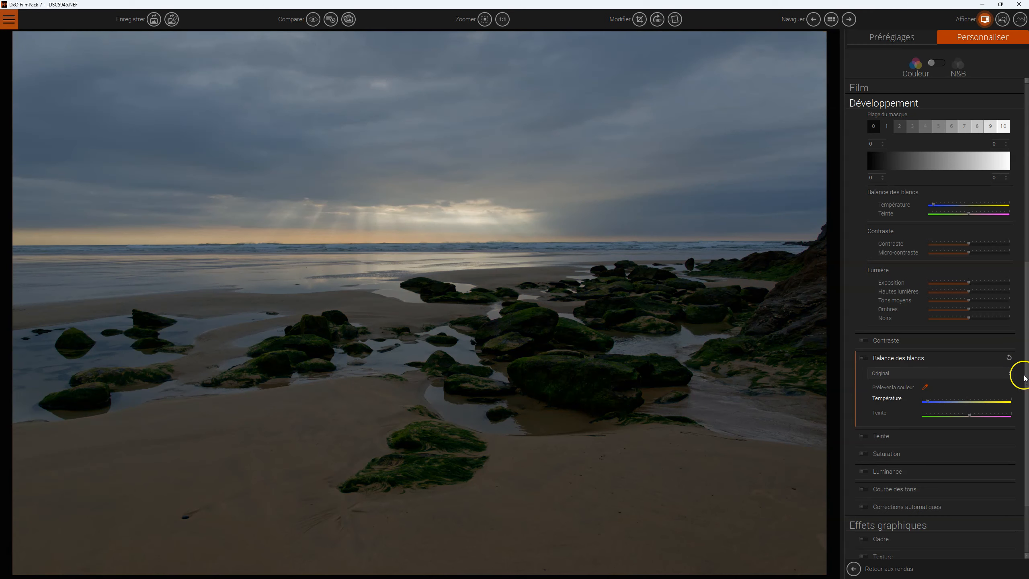
# Reset the highlights and shadows of the beach photo to their default values
pyautogui.scroll(8, 930, 389)
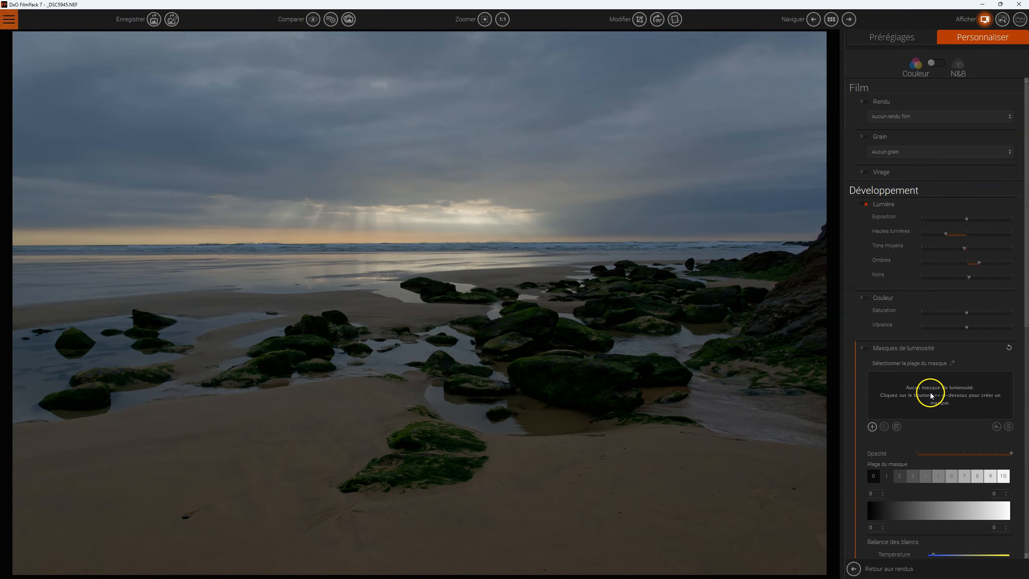
pyautogui.doubleClick(945, 234)
pyautogui.doubleClick(981, 264)
# Try lower highlights and midtones with raised shadows, and reset all the light corrections
pyautogui.click(969, 253)
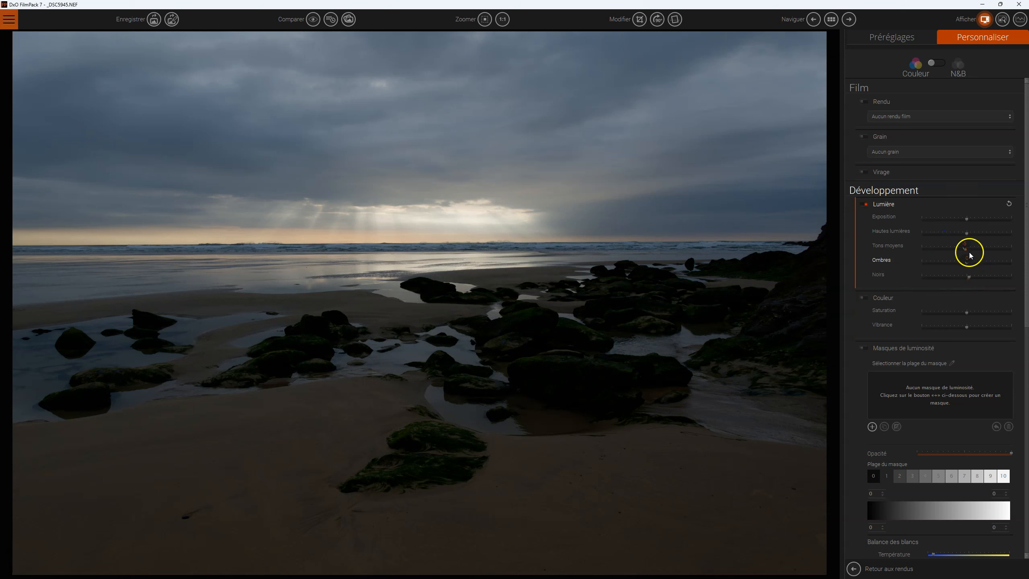
pyautogui.moveTo(968, 254)
pyautogui.mouseDown()
pyautogui.moveTo(954, 232)
pyautogui.moveTo(965, 260)
pyautogui.moveTo(983, 264)
pyautogui.mouseUp()
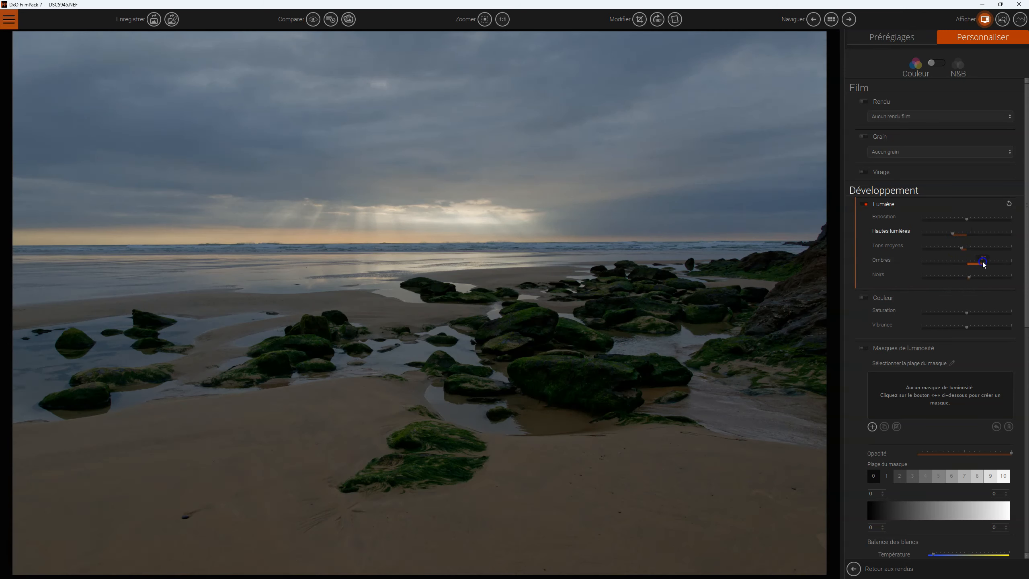
pyautogui.click(1009, 203)
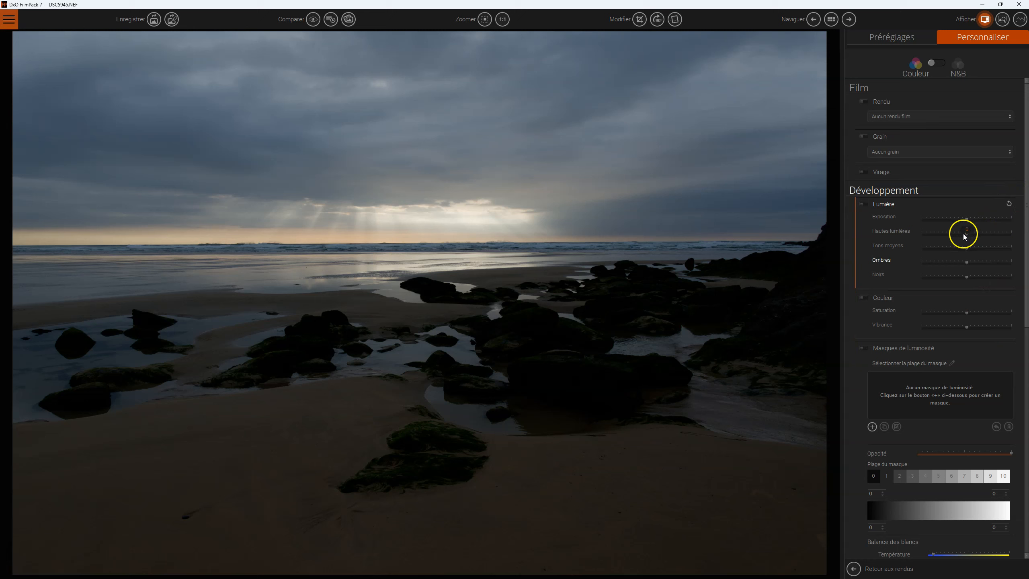
# Lower the highlights and raise the midtones, toggling the highlights correction off and on to compare its effect
pyautogui.moveTo(964, 232); pyautogui.dragTo(982, 245)
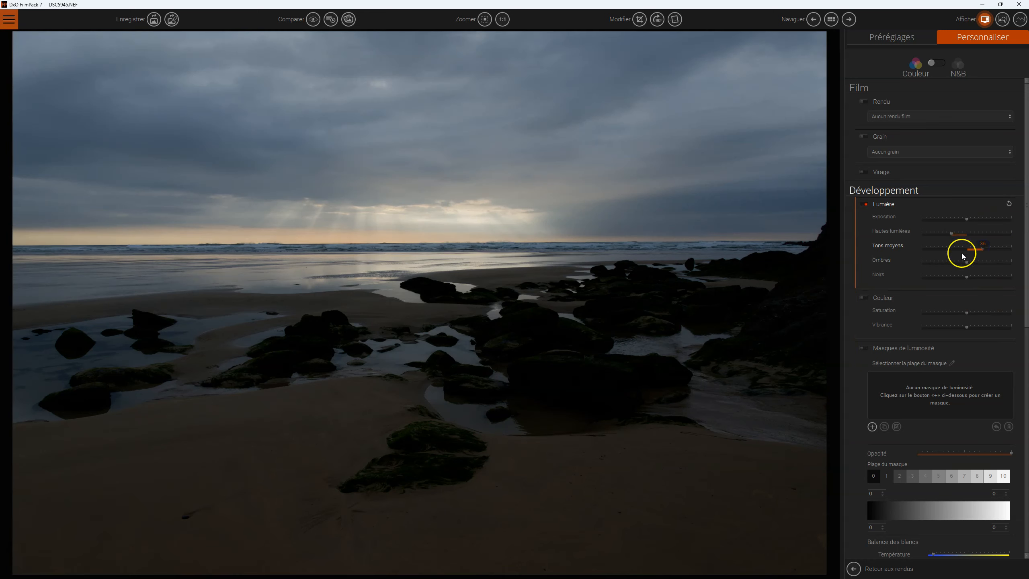
pyautogui.click(952, 234)
pyautogui.doubleClick(889, 232)
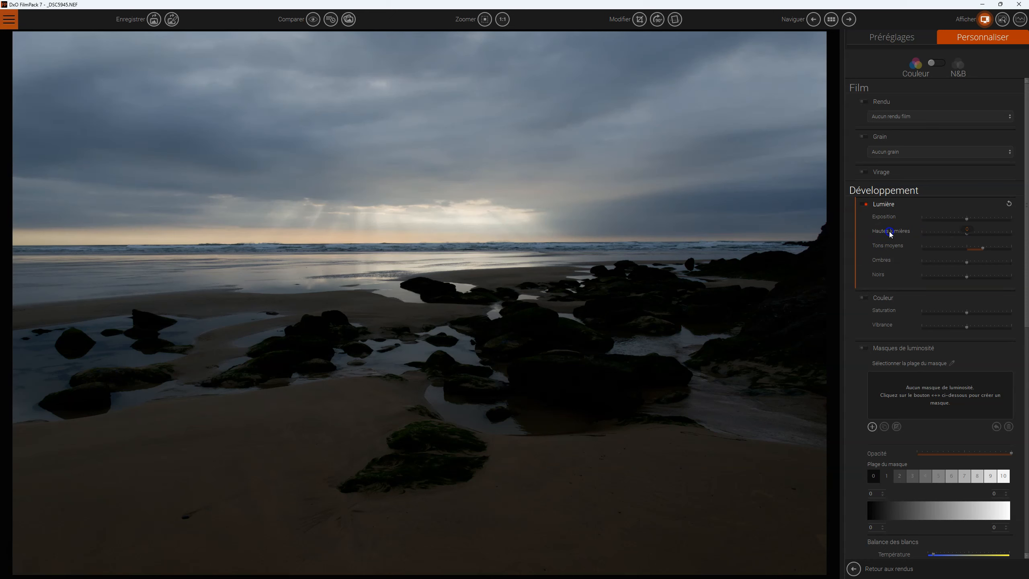
pyautogui.doubleClick(889, 231)
pyautogui.doubleClick(889, 232)
pyautogui.doubleClick(889, 232)
pyautogui.doubleClick(889, 232)
pyautogui.doubleClick(889, 232)
# Raise the shadows and ease the midtones, toggling the shadows, highlights and midtones individually to compare their effects
pyautogui.moveTo(966, 261)
pyautogui.mouseDown()
pyautogui.moveTo(980, 260)
pyautogui.moveTo(977, 249)
pyautogui.mouseUp()
pyautogui.doubleClick(884, 260)
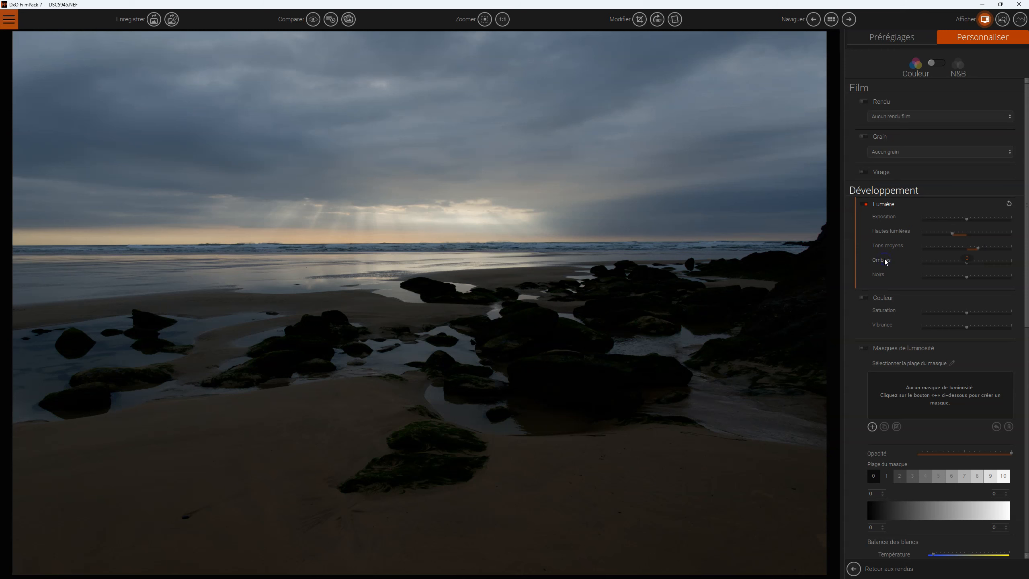
pyautogui.doubleClick(884, 260)
pyautogui.doubleClick(884, 260)
pyautogui.doubleClick(884, 260)
pyautogui.doubleClick(889, 232)
pyautogui.doubleClick(889, 232)
pyautogui.doubleClick(887, 248)
pyautogui.doubleClick(887, 247)
# Lower the exposure slightly, toggle the individual light corrections, and compare the result with the original image
pyautogui.click(966, 219)
pyautogui.moveTo(967, 219); pyautogui.dragTo(962, 219)
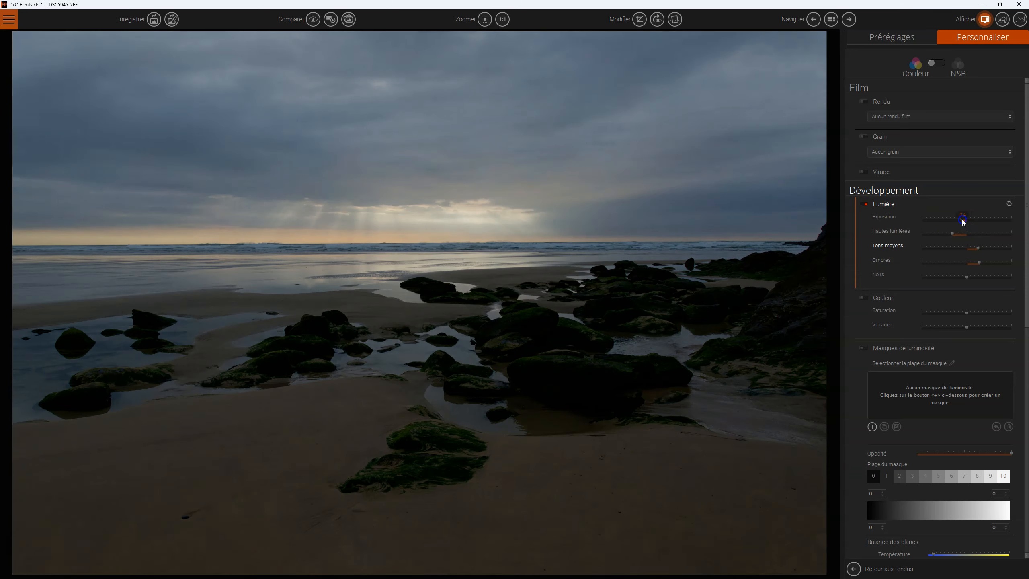
pyautogui.doubleClick(892, 216)
pyautogui.doubleClick(891, 216)
pyautogui.doubleClick(887, 233)
pyautogui.doubleClick(887, 243)
pyautogui.doubleClick(886, 243)
pyautogui.doubleClick(890, 261)
pyautogui.doubleClick(891, 263)
pyautogui.click(313, 19)
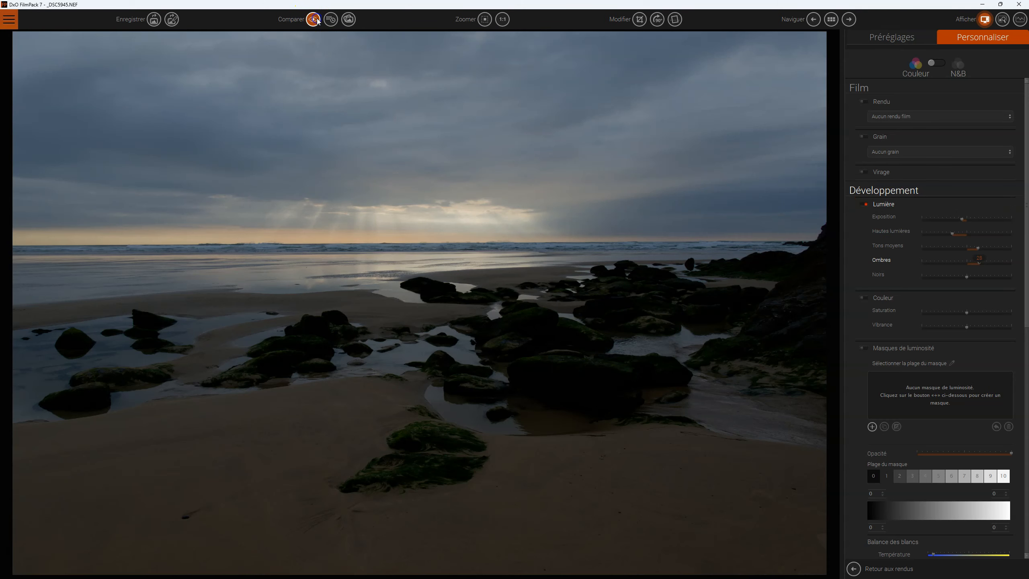
pyautogui.click(316, 19)
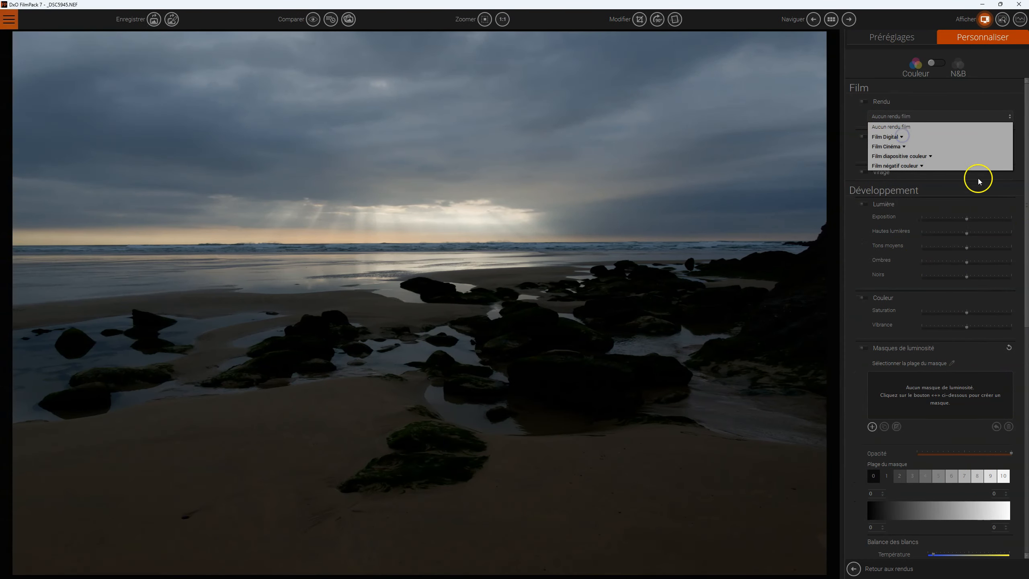
# Try the Fujifilm ACROS+FILTRE JNE and ACROS+FILTRE VERT film renderings, and apply Fujifilm ASTIA/DOUX
pyautogui.click(891, 137)
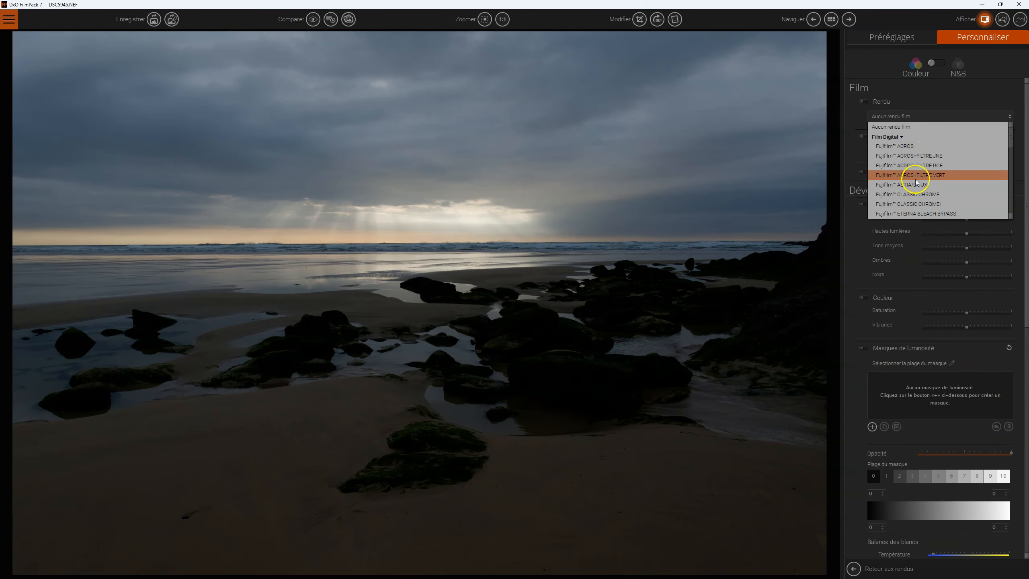
pyautogui.click(909, 155)
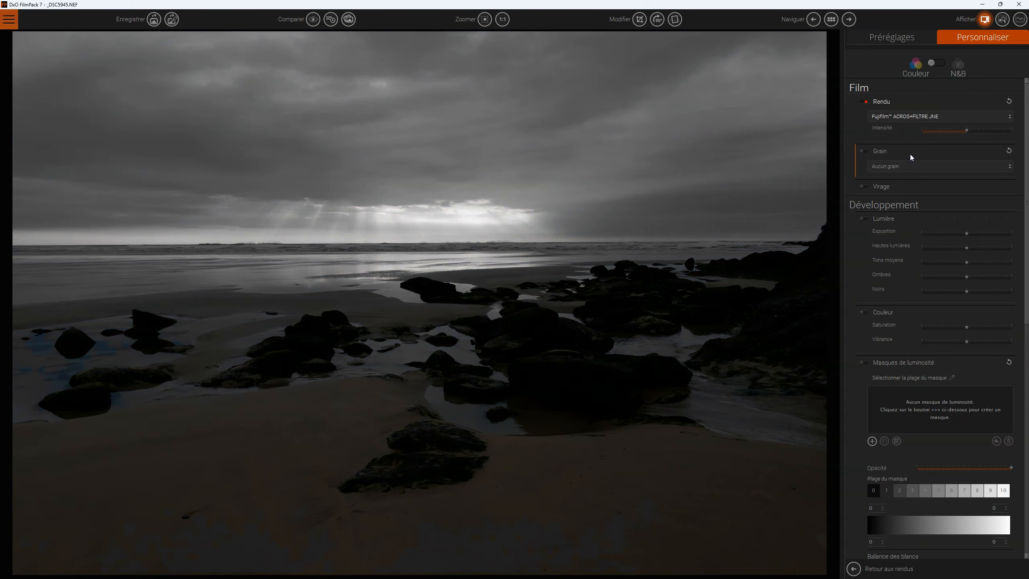
pyautogui.click(911, 175)
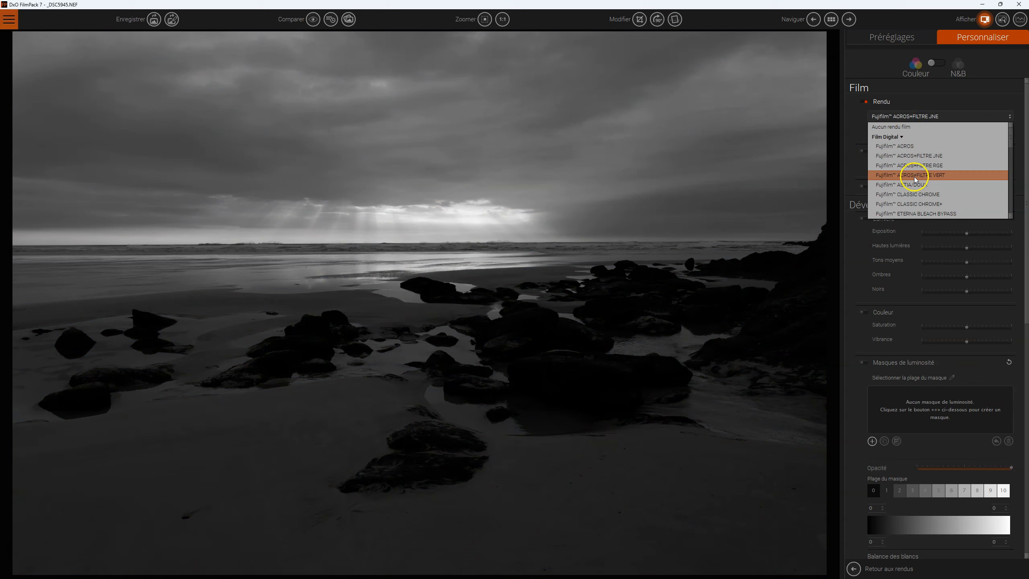
pyautogui.click(904, 118)
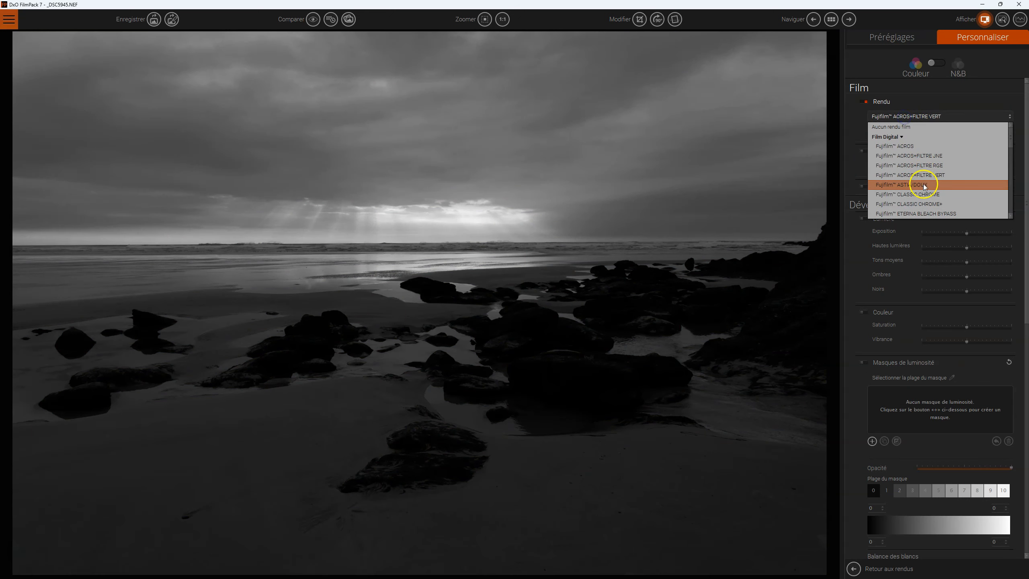
pyautogui.click(917, 179)
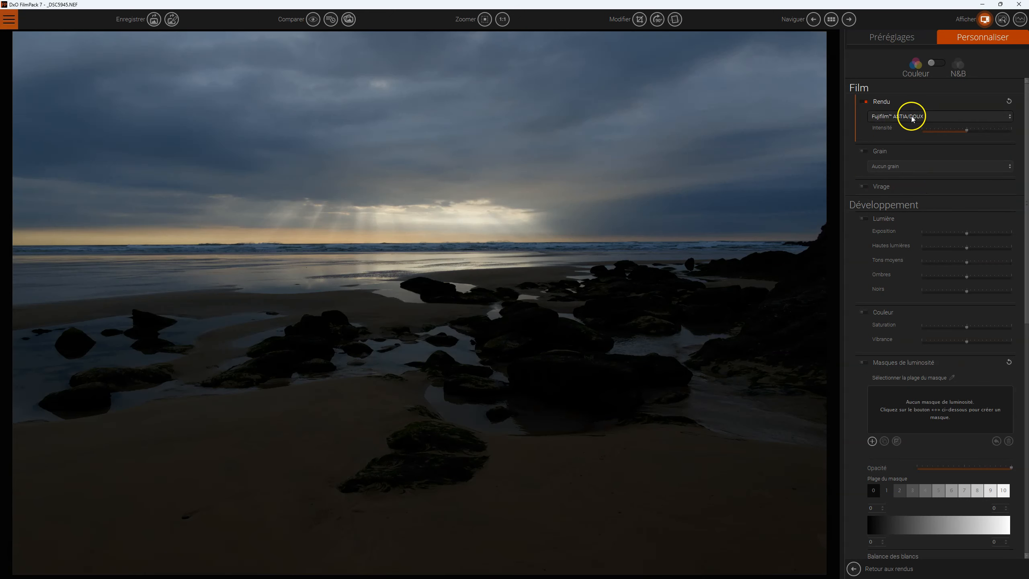
# Toggle the film rendering off and on to compare, slightly reduce its intensity, and collapse the grain settings
pyautogui.click(865, 101)
pyautogui.click(864, 101)
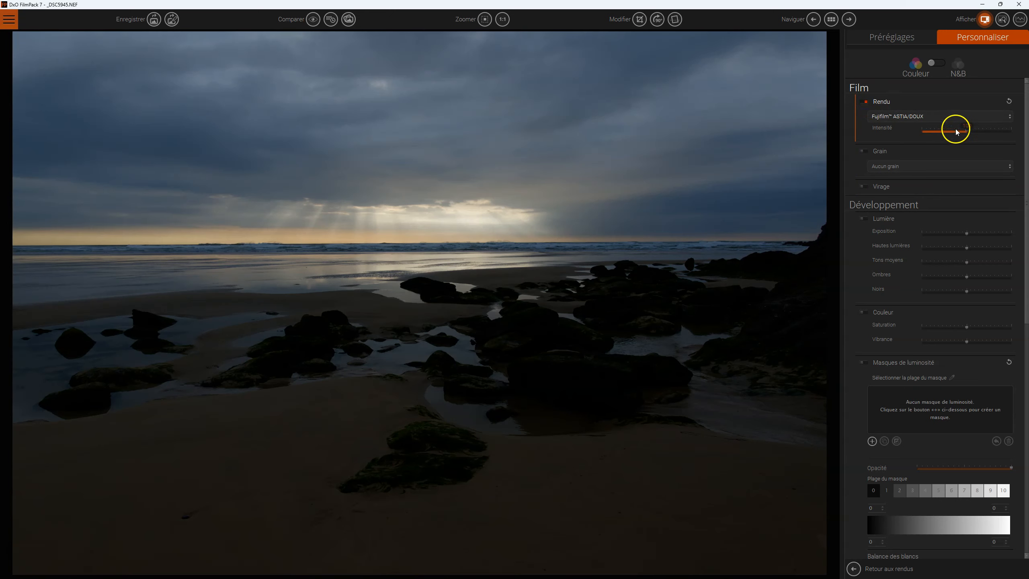
pyautogui.moveTo(930, 133); pyautogui.dragTo(962, 131)
pyautogui.click(918, 160)
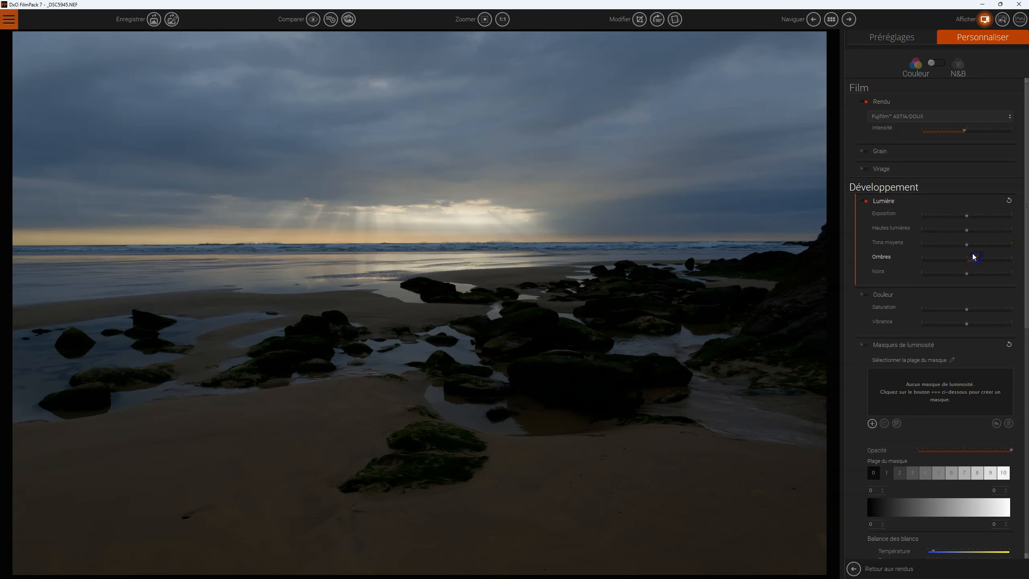
# Raise the shadows, lower the highlights slightly, and activate the luminosity masks correction
pyautogui.click(966, 231)
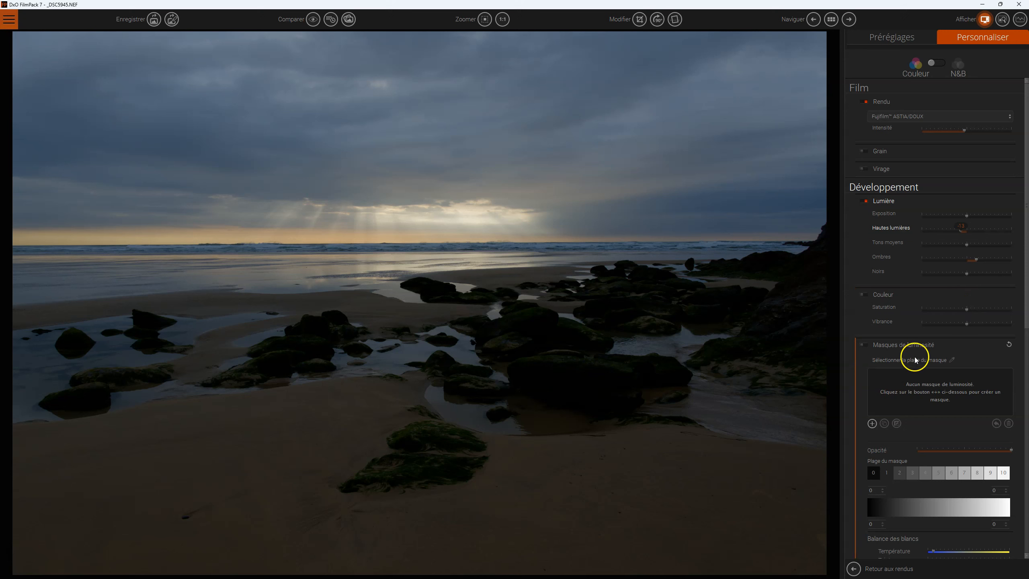
pyautogui.click(869, 346)
pyautogui.click(886, 347)
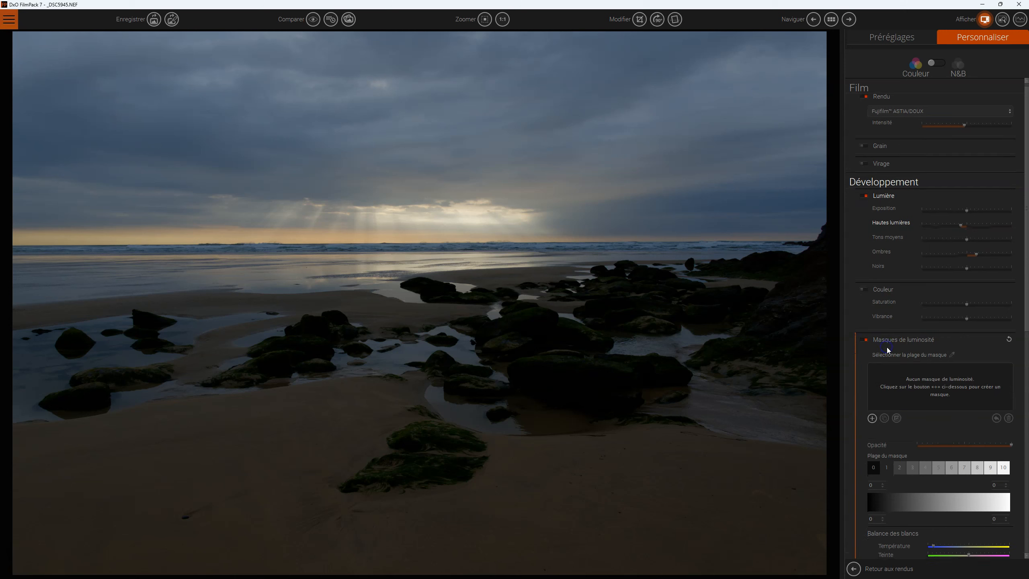
# Add a new luminosity mask and preview its coverage of the beach image for tonal zones 0 to 7
pyautogui.click(872, 413)
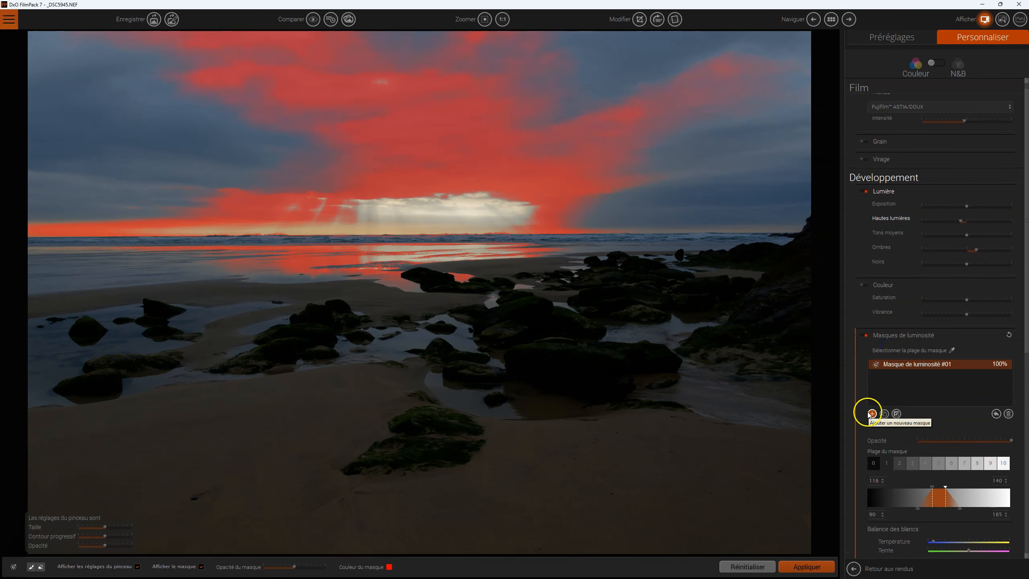
pyautogui.scroll(-3, 1000, 426)
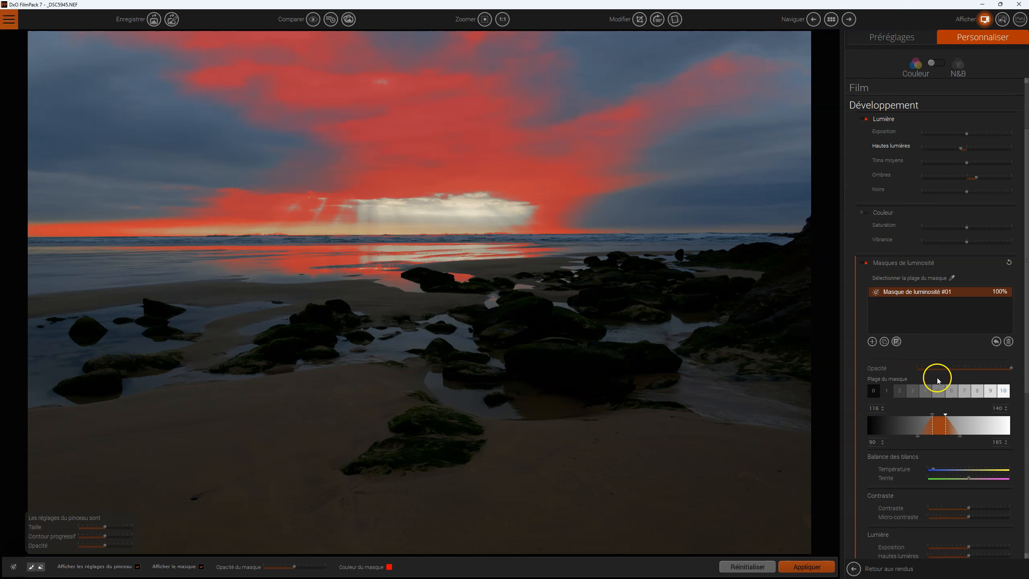
pyautogui.click(874, 391)
pyautogui.click(888, 391)
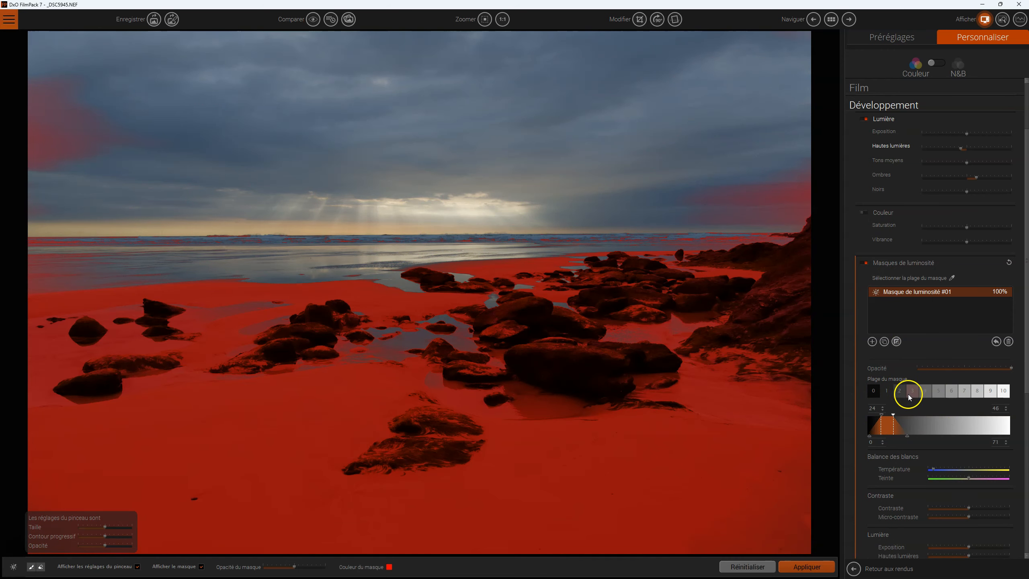
pyautogui.click(900, 392)
pyautogui.click(912, 390)
pyautogui.click(925, 391)
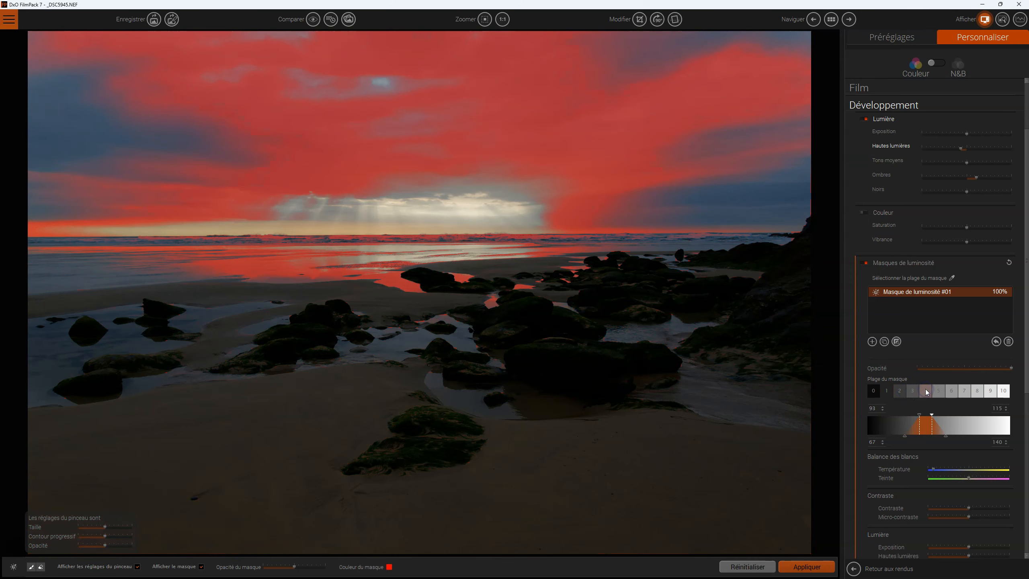
pyautogui.click(939, 391)
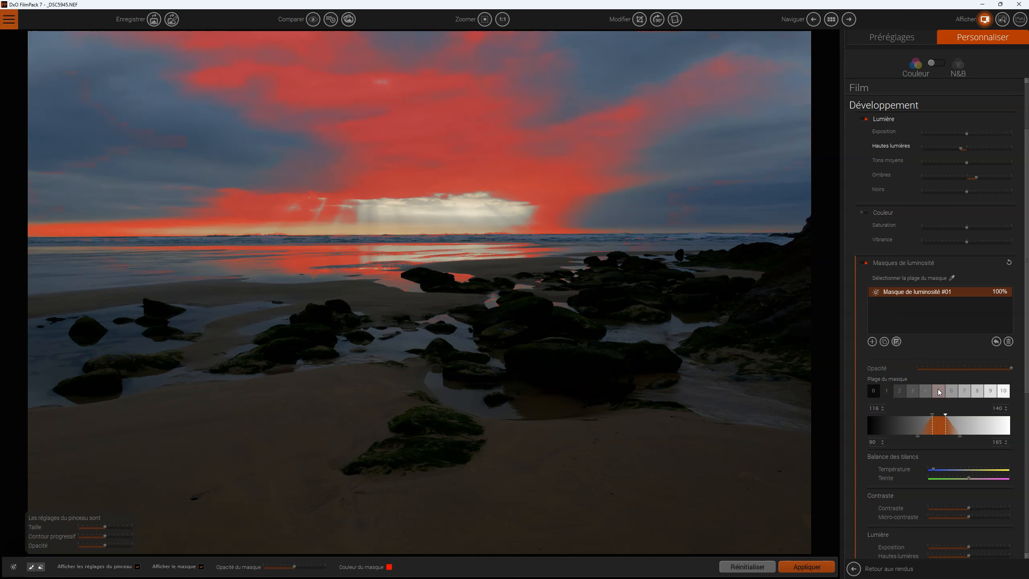
pyautogui.click(953, 389)
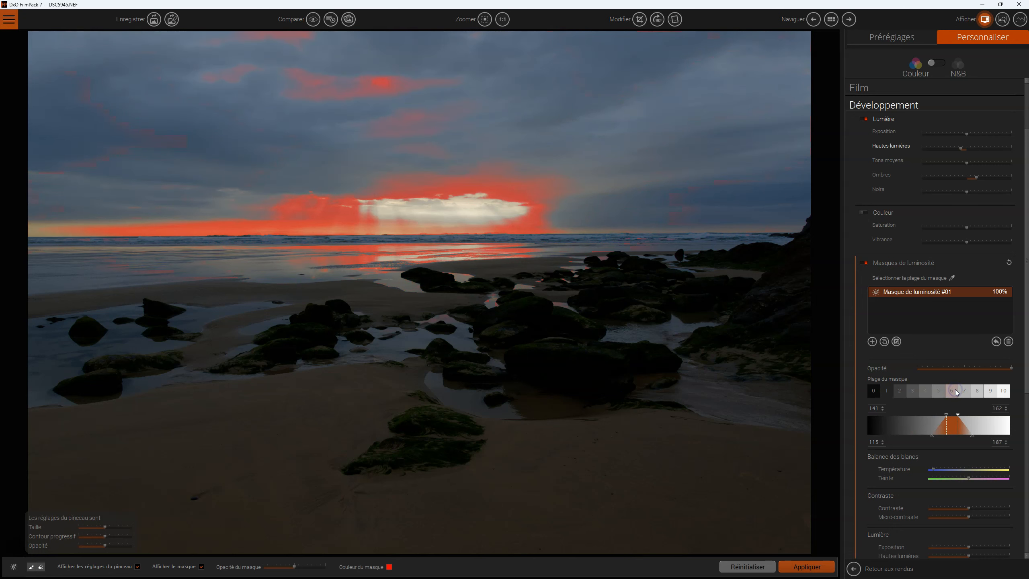
pyautogui.click(913, 392)
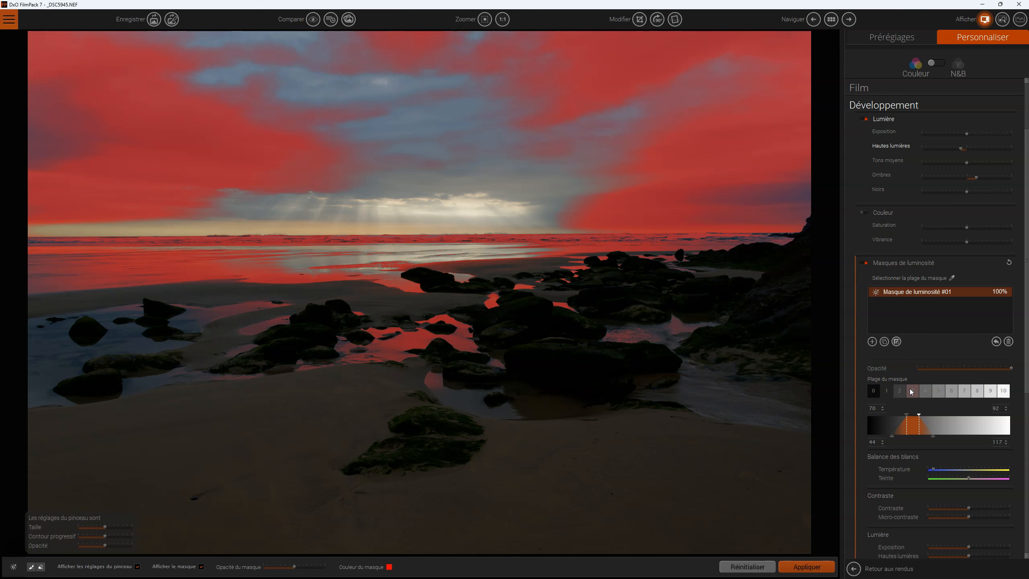
pyautogui.click(960, 390)
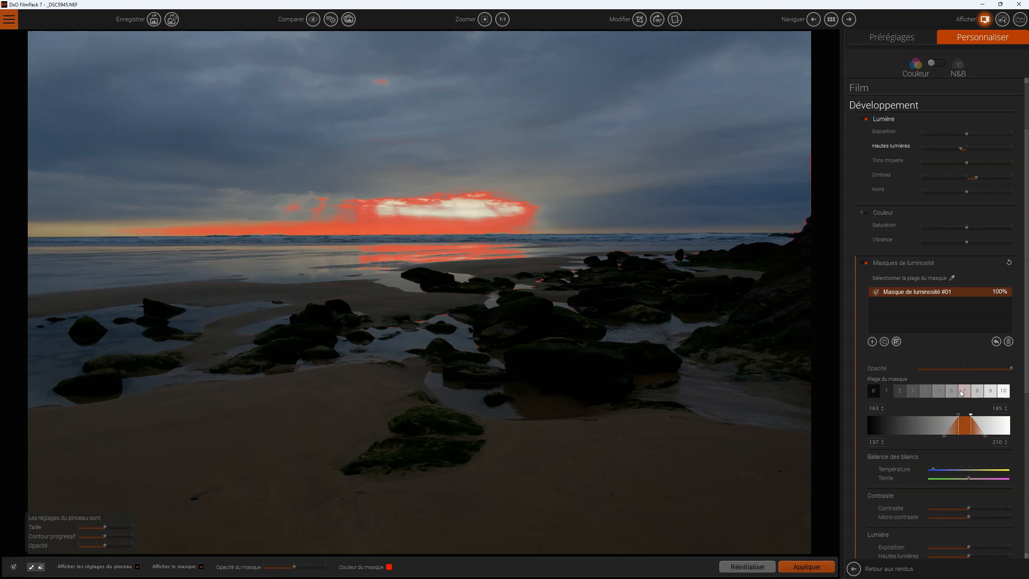
pyautogui.click(950, 395)
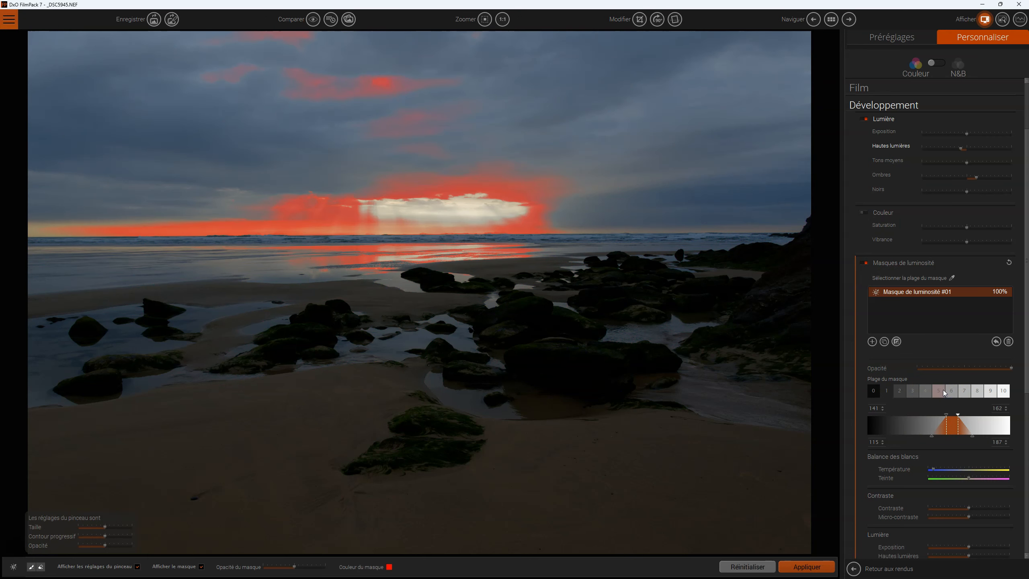
# Set the mask to zone 5, widen its range to 102–140 with outer limits 61 and 175, and lower its exposure
pyautogui.click(942, 391)
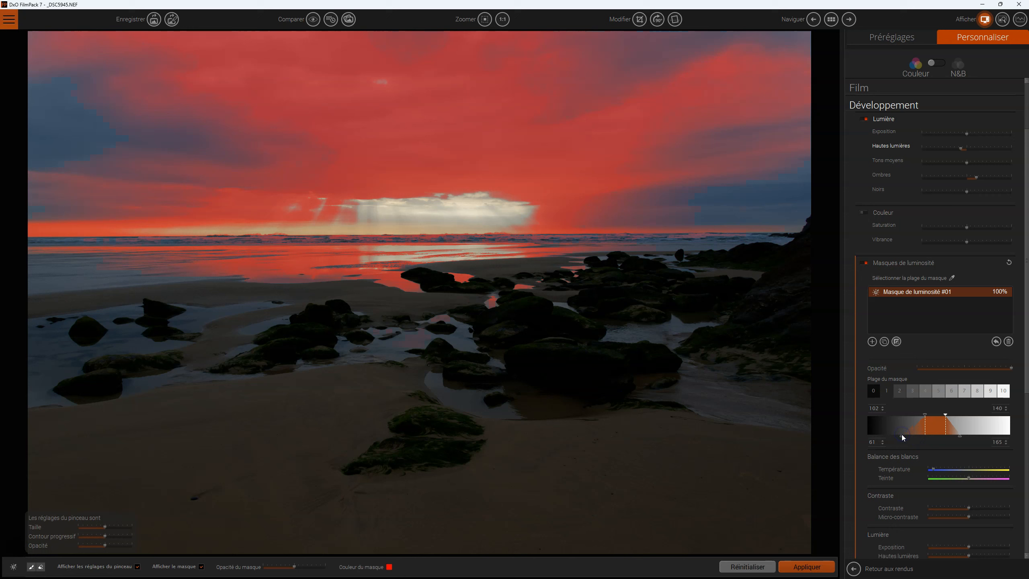
pyautogui.moveTo(960, 436); pyautogui.dragTo(963, 438)
pyautogui.scroll(-3, 952, 430)
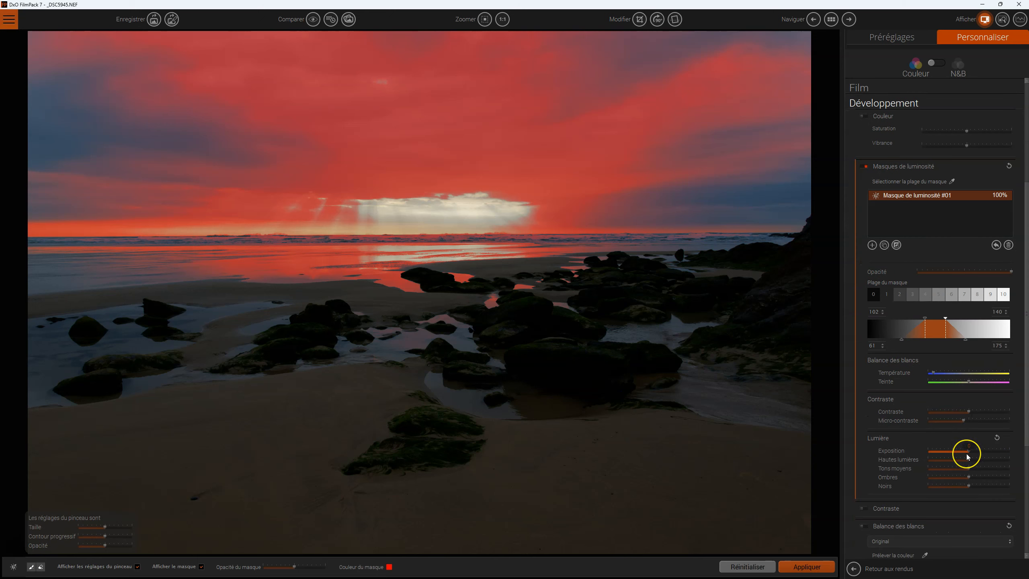
pyautogui.moveTo(967, 450); pyautogui.dragTo(956, 452)
# Lower the mask overlay's opacity and change the overlay colour from red to yellow
pyautogui.click(389, 567)
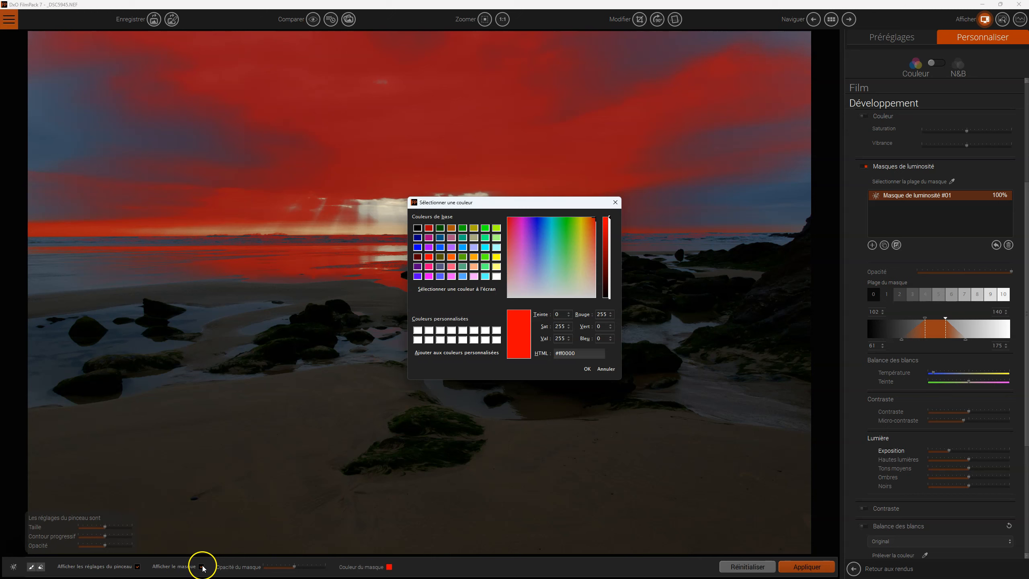
pyautogui.click(587, 368)
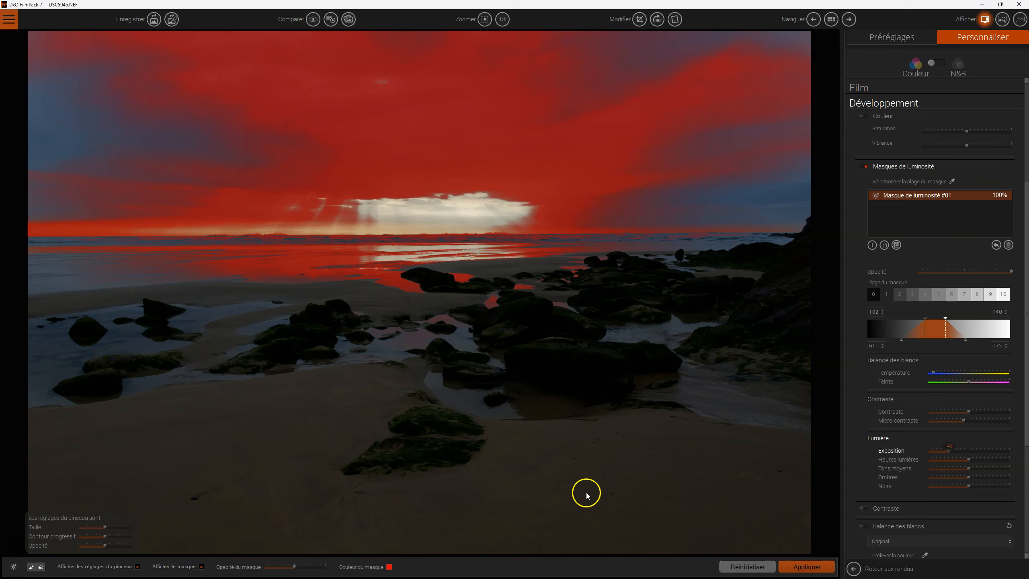
pyautogui.moveTo(295, 569); pyautogui.dragTo(267, 570)
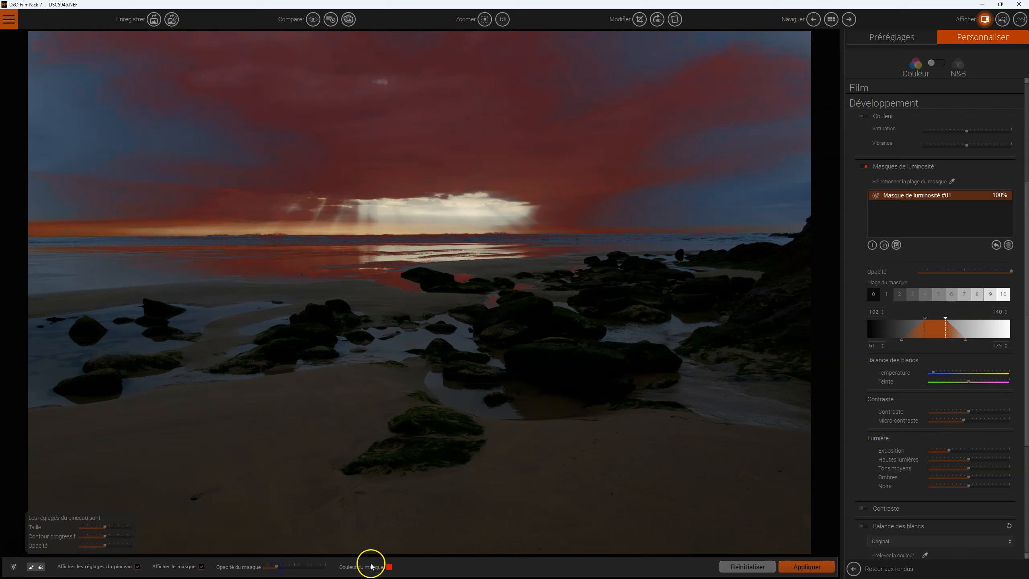
pyautogui.click(389, 566)
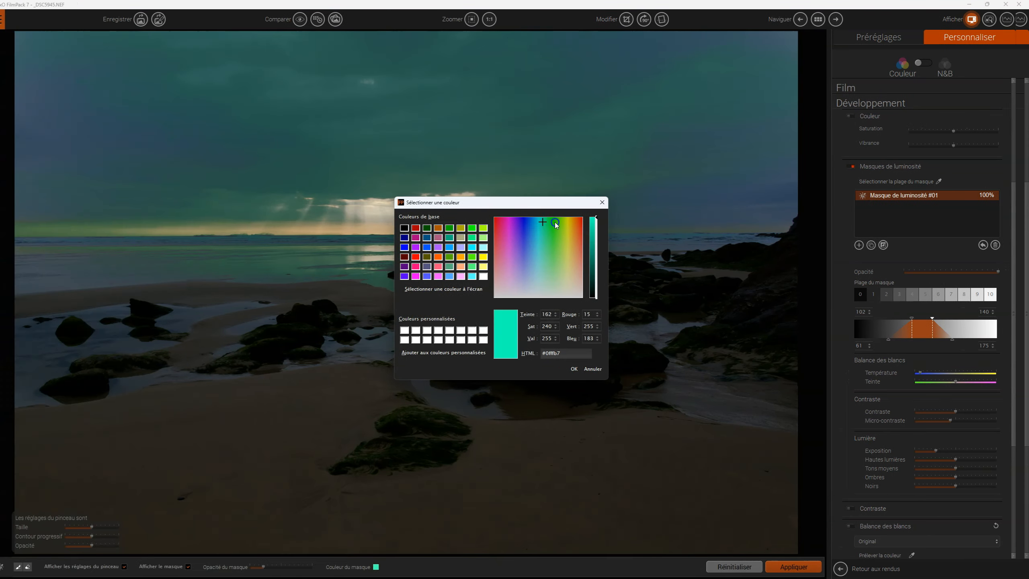
pyautogui.moveTo(566, 221); pyautogui.dragTo(581, 220)
pyautogui.click(587, 369)
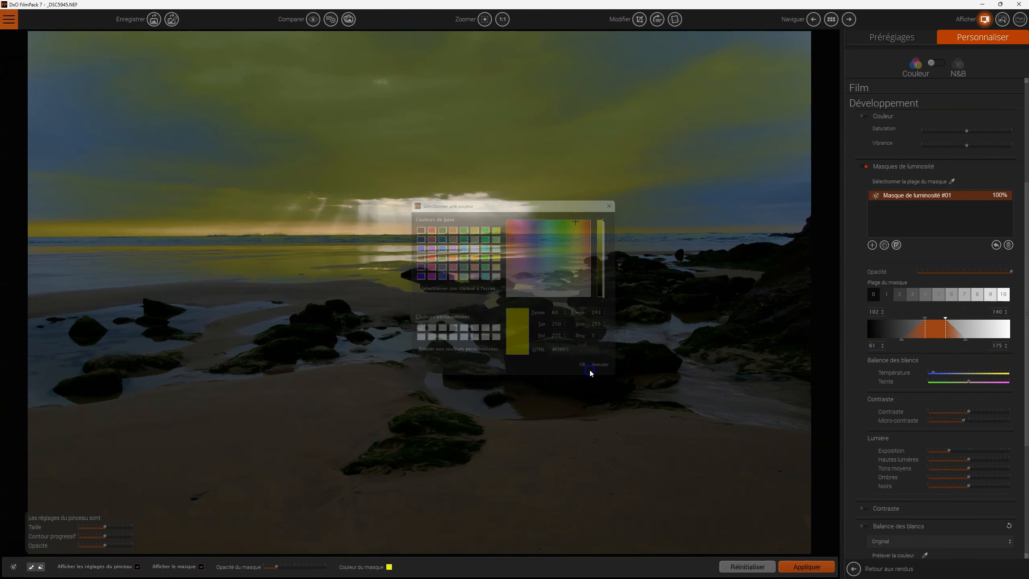
# Hide the mask overlay, return the mask's exposure to neutral, and lower its highlights and midtones
pyautogui.click(202, 566)
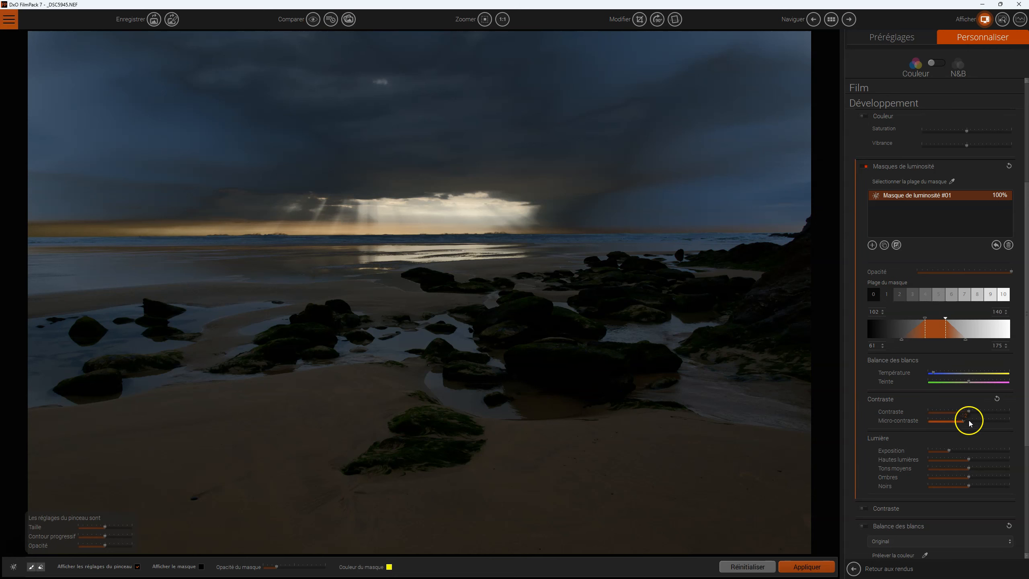
pyautogui.moveTo(949, 454); pyautogui.dragTo(964, 453)
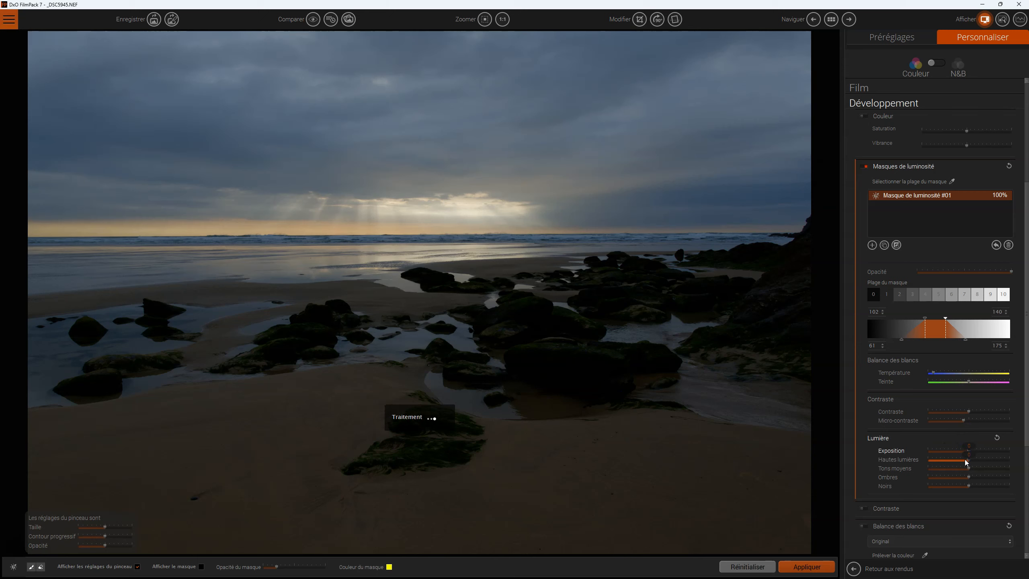
pyautogui.moveTo(968, 460)
pyautogui.mouseDown()
pyautogui.moveTo(945, 460)
pyautogui.moveTo(967, 461)
pyautogui.mouseUp()
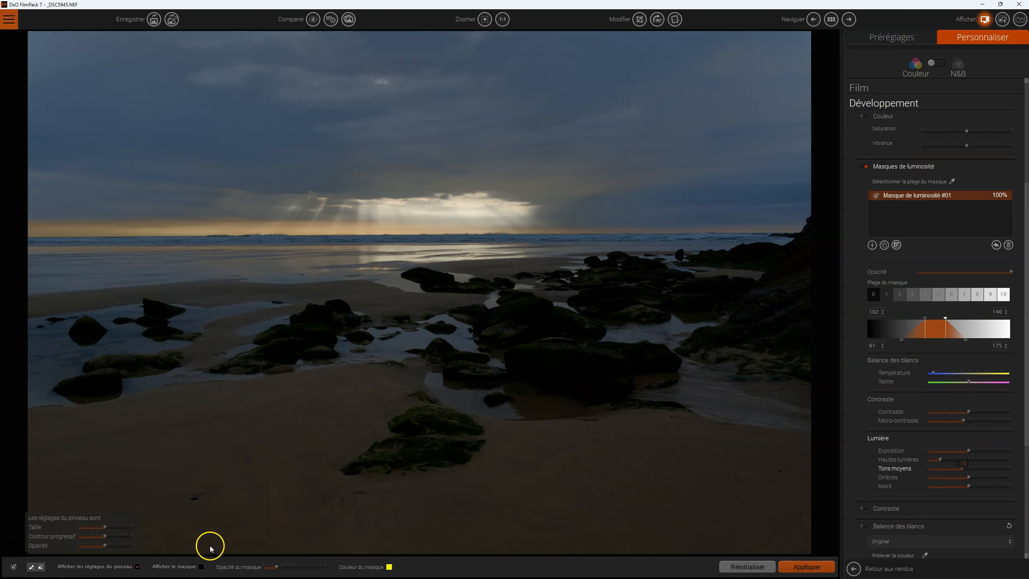
# Show the mask overlay, widen the mask range to 113–163 with outer limits 10 and 255, and hide the overlay
pyautogui.click(200, 567)
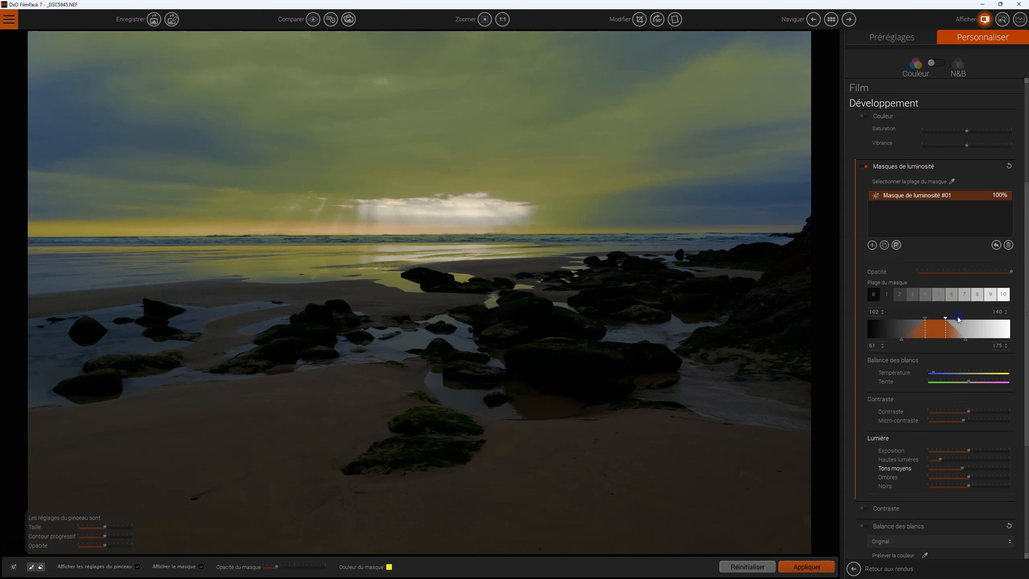
pyautogui.moveTo(951, 320); pyautogui.dragTo(1009, 340)
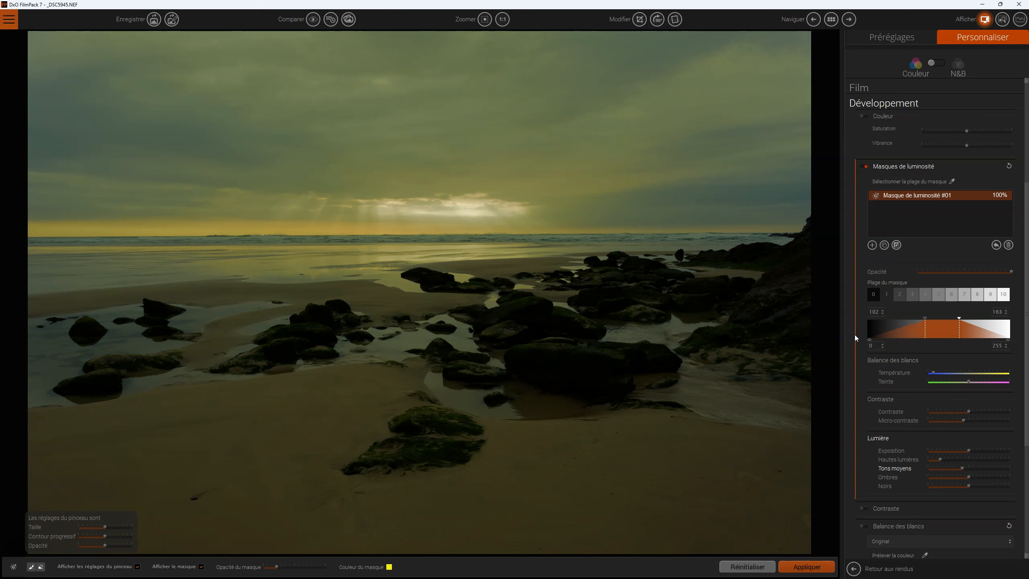
pyautogui.click(919, 312)
pyautogui.moveTo(923, 321)
pyautogui.mouseDown()
pyautogui.moveTo(901, 321)
pyautogui.moveTo(931, 322)
pyautogui.mouseUp()
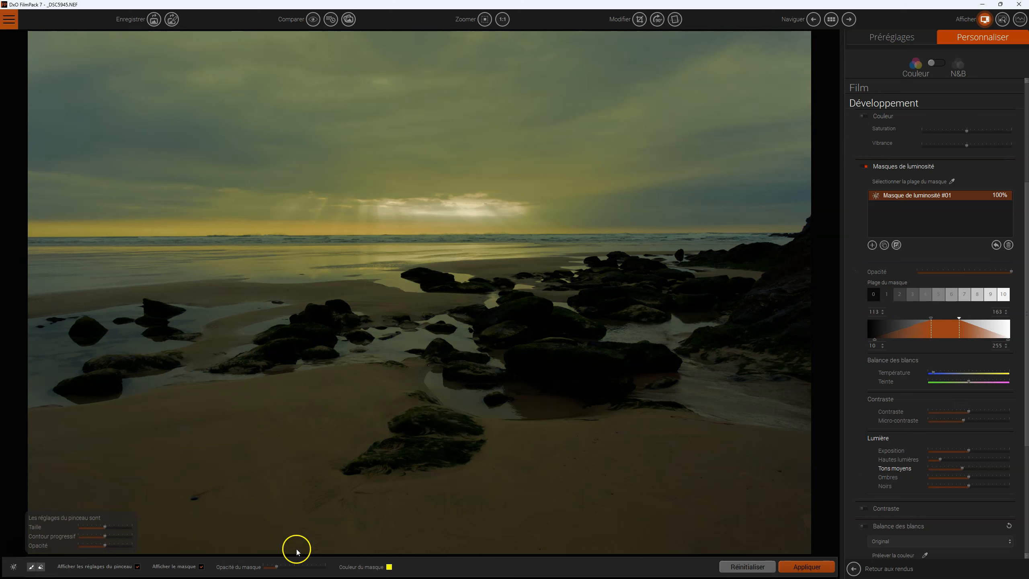
pyautogui.click(202, 567)
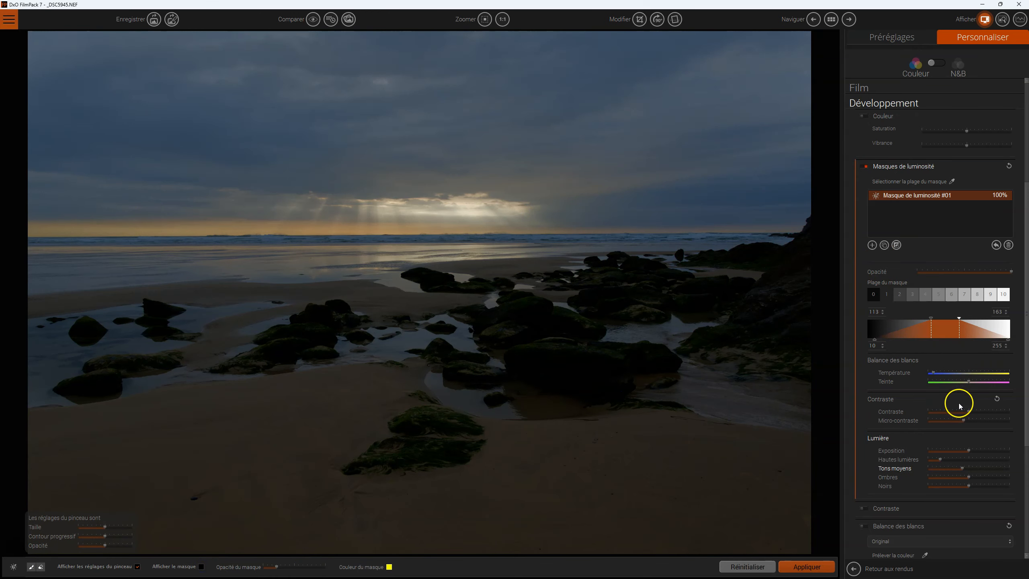
# Lower the mask's exposure slightly and warm its colour temperature
pyautogui.moveTo(969, 451); pyautogui.dragTo(971, 453)
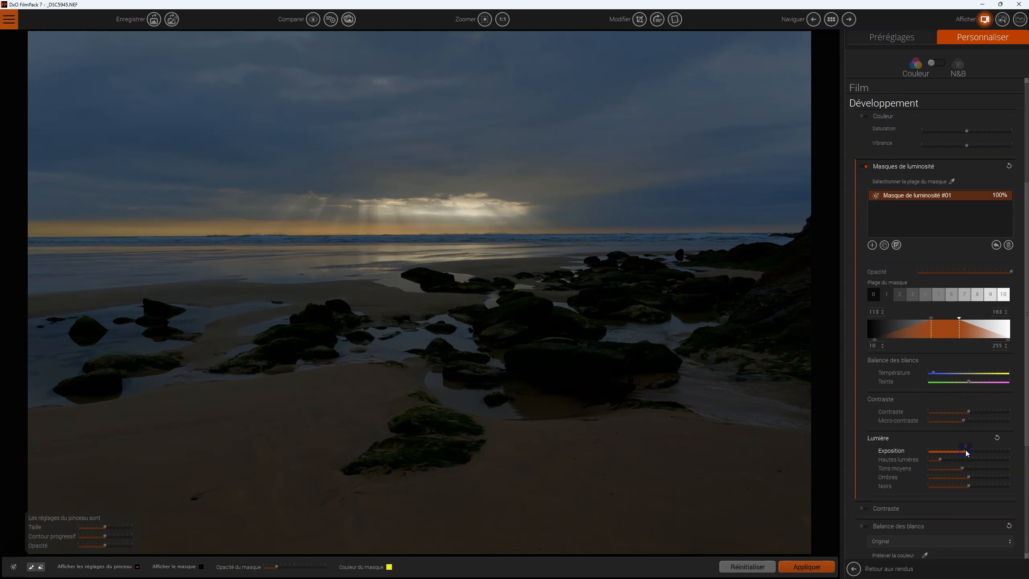
pyautogui.click(963, 420)
pyautogui.moveTo(936, 375); pyautogui.dragTo(948, 373)
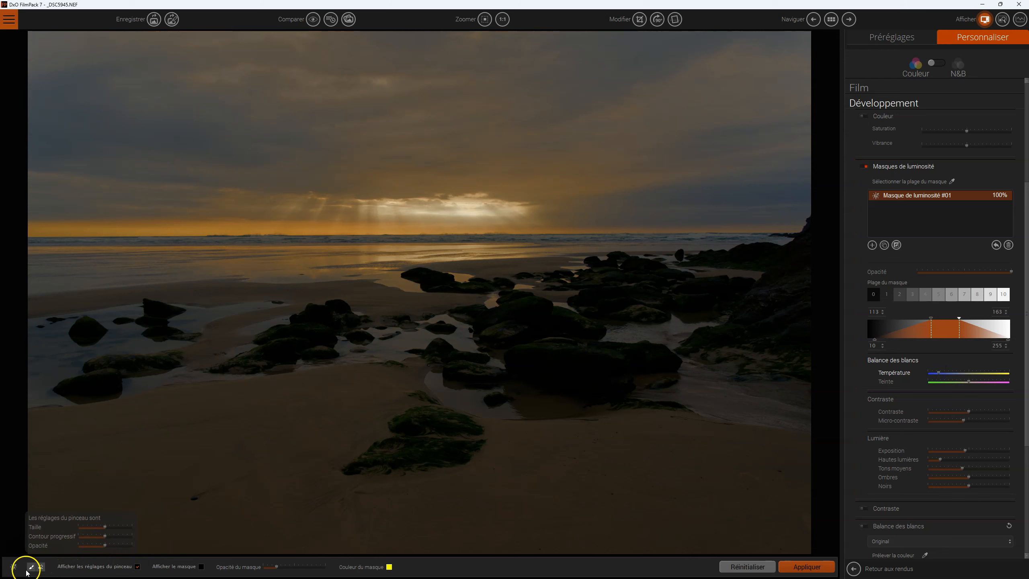
# Erase the mask from the beach foreground with the eraser enlarged to size 100, and hide the overlay
pyautogui.click(41, 567)
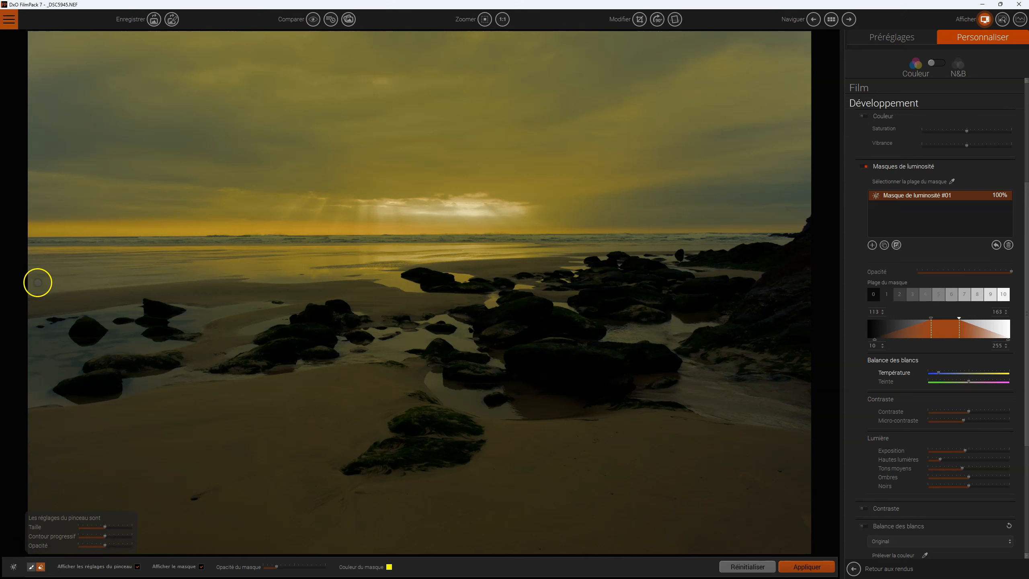
pyautogui.moveTo(50, 286)
pyautogui.mouseDown()
pyautogui.moveTo(489, 284)
pyautogui.moveTo(185, 271)
pyautogui.moveTo(9, 278)
pyautogui.moveTo(86, 302)
pyautogui.moveTo(92, 347)
pyautogui.moveTo(233, 360)
pyautogui.moveTo(405, 323)
pyautogui.moveTo(347, 416)
pyautogui.moveTo(313, 417)
pyautogui.mouseUp()
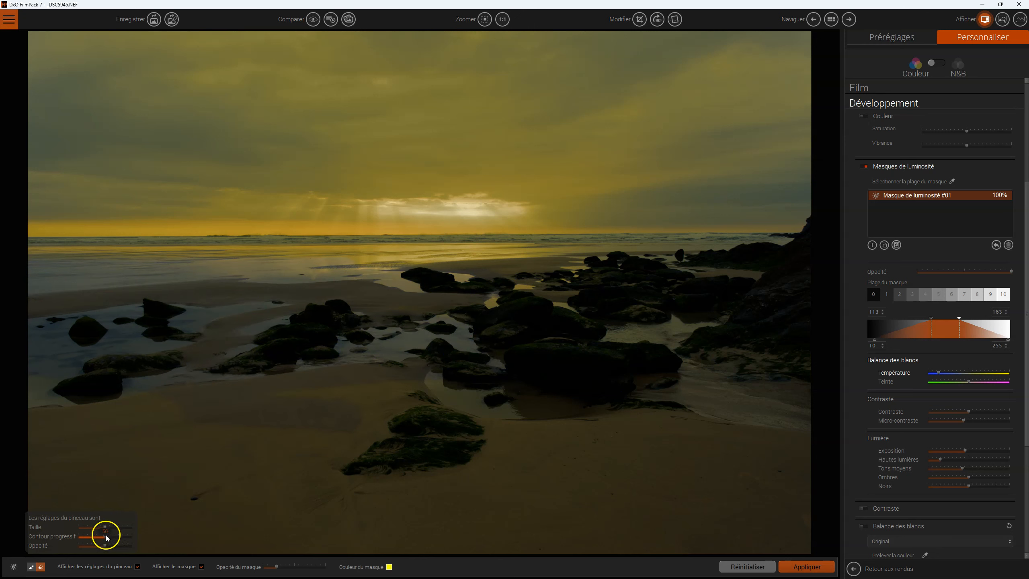
pyautogui.moveTo(104, 532); pyautogui.dragTo(149, 533)
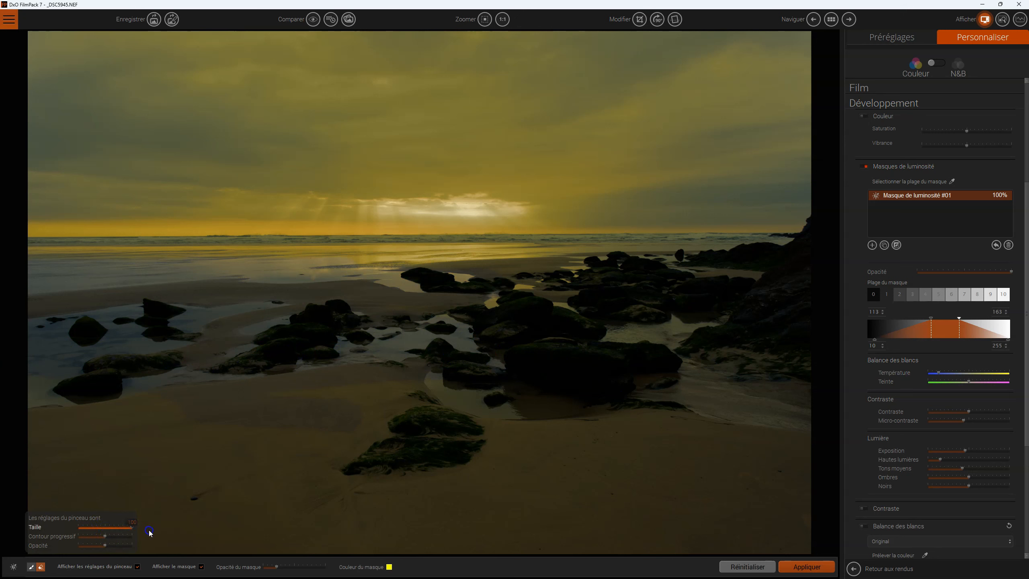
pyautogui.moveTo(196, 450); pyautogui.dragTo(425, 421)
pyautogui.moveTo(28, 444); pyautogui.dragTo(343, 532)
pyautogui.moveTo(165, 544)
pyautogui.mouseDown()
pyautogui.moveTo(403, 540)
pyautogui.moveTo(512, 510)
pyautogui.moveTo(400, 456)
pyautogui.moveTo(635, 411)
pyautogui.moveTo(486, 372)
pyautogui.moveTo(618, 351)
pyautogui.mouseUp()
pyautogui.moveTo(131, 338); pyautogui.dragTo(819, 412)
pyautogui.moveTo(433, 390)
pyautogui.mouseDown()
pyautogui.moveTo(655, 324)
pyautogui.moveTo(712, 292)
pyautogui.moveTo(548, 273)
pyautogui.moveTo(20, 274)
pyautogui.moveTo(742, 299)
pyautogui.moveTo(620, 269)
pyautogui.moveTo(485, 325)
pyautogui.mouseUp()
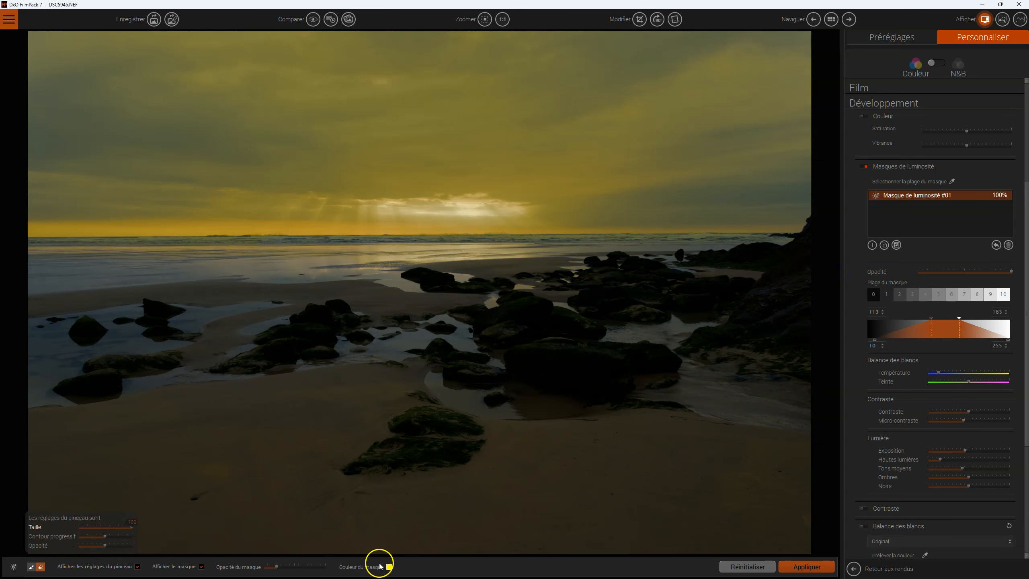
pyautogui.click(201, 567)
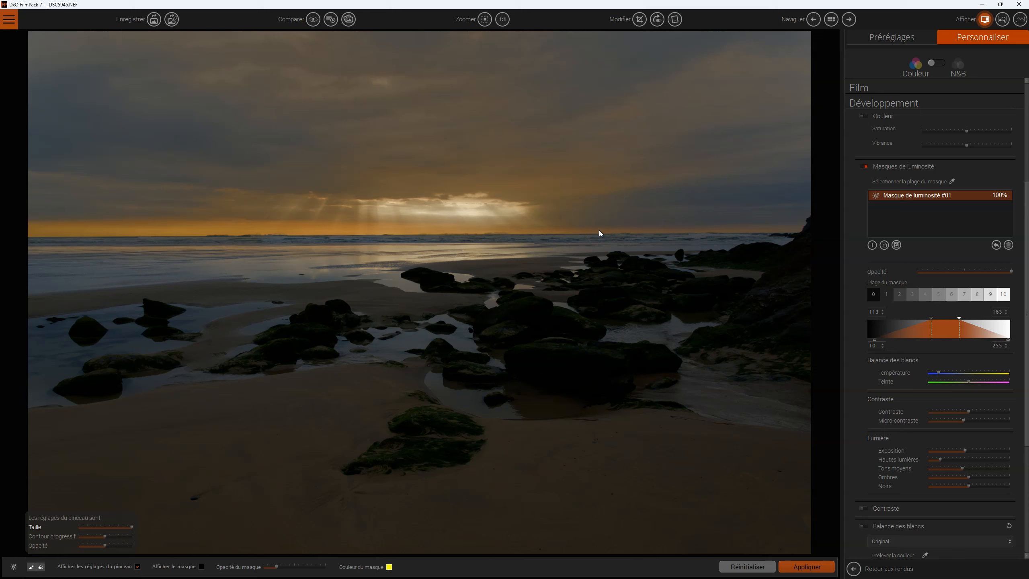
# Delete the luminosity mask and collapse the luminosity masks settings
pyautogui.click(1009, 244)
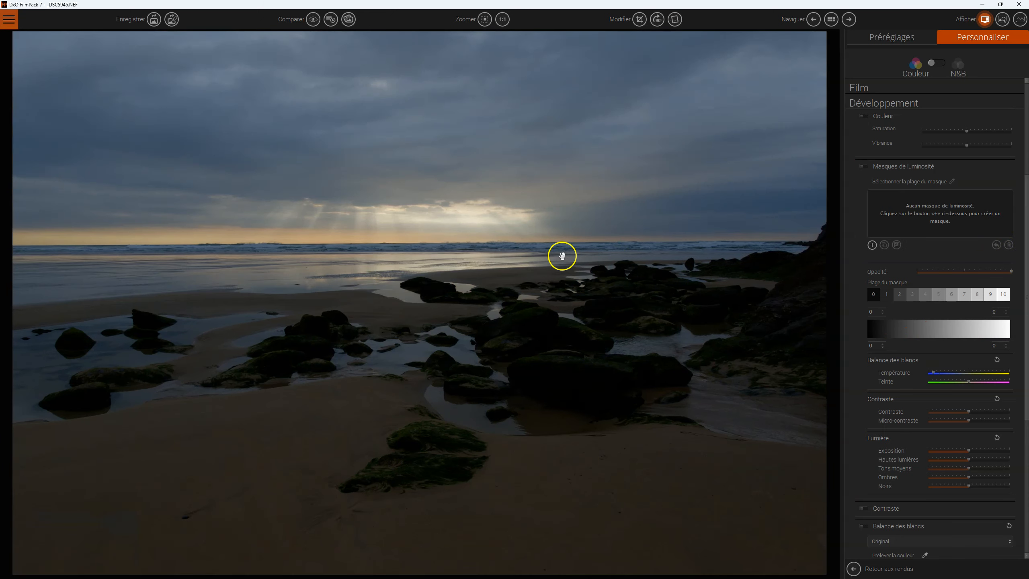
pyautogui.click(911, 167)
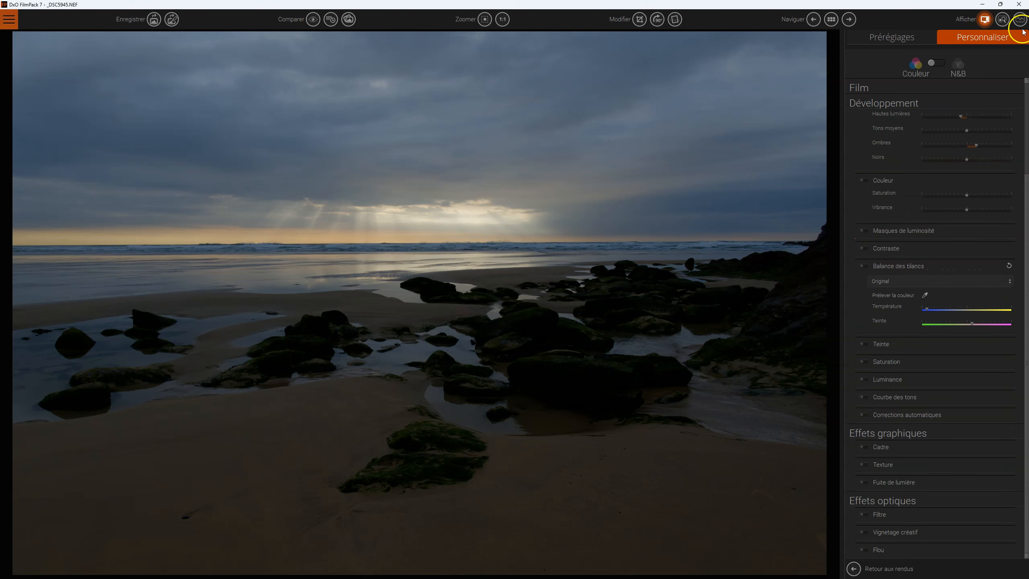
# Switch back and forth between the preset library and the customization controls, ending on the presets
pyautogui.click(889, 40)
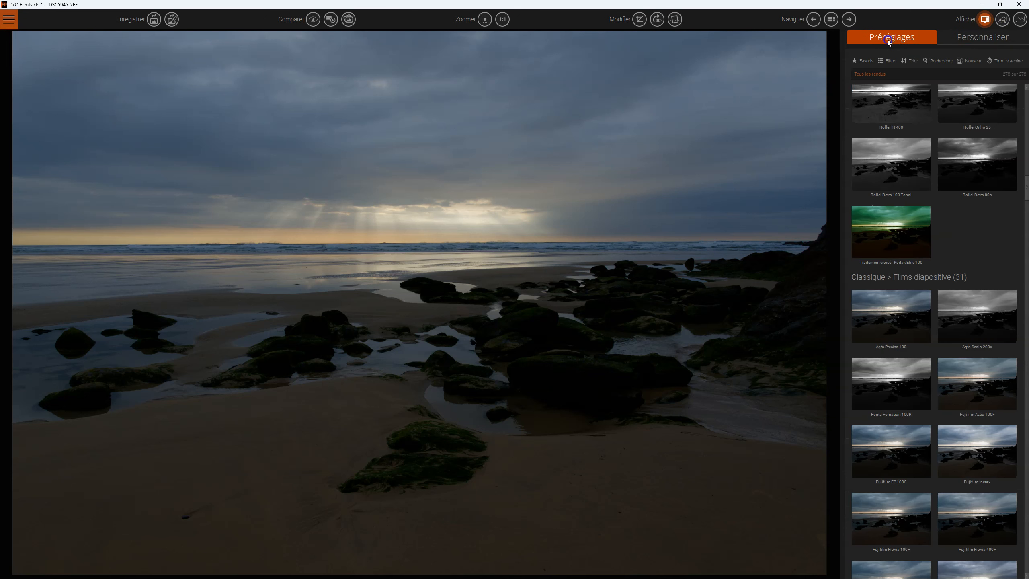
pyautogui.click(988, 40)
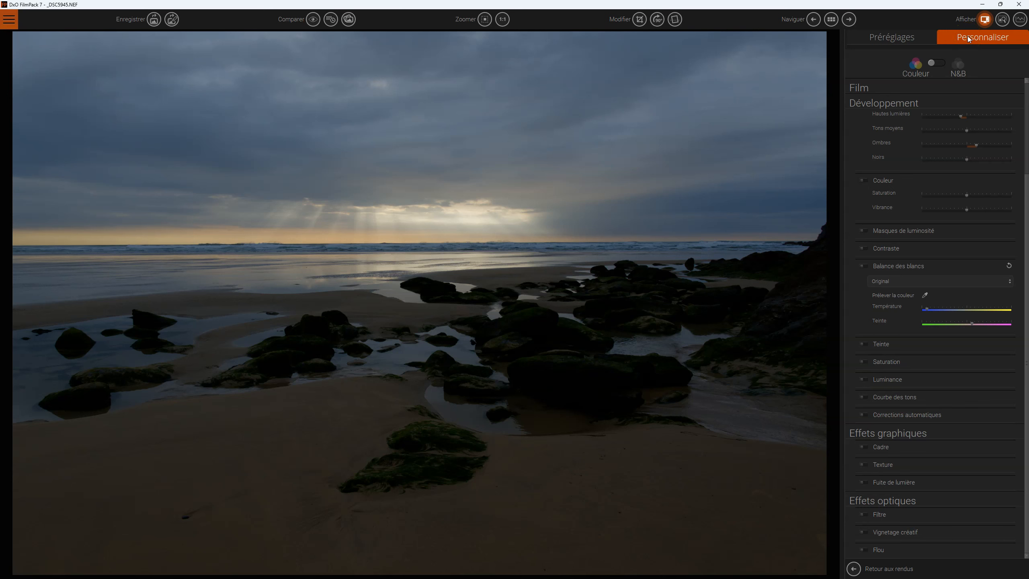
pyautogui.click(926, 37)
pyautogui.click(969, 37)
pyautogui.click(906, 36)
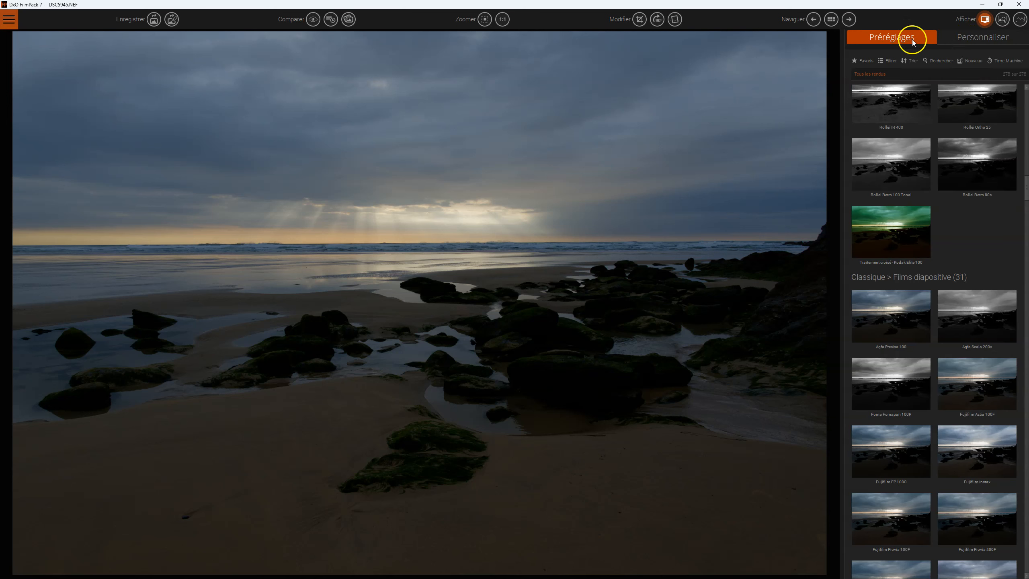
# Show the Time Machine presets for the 19th century and view the 1827 Nicéphore Niépce article enlarged, then close it
pyautogui.click(984, 40)
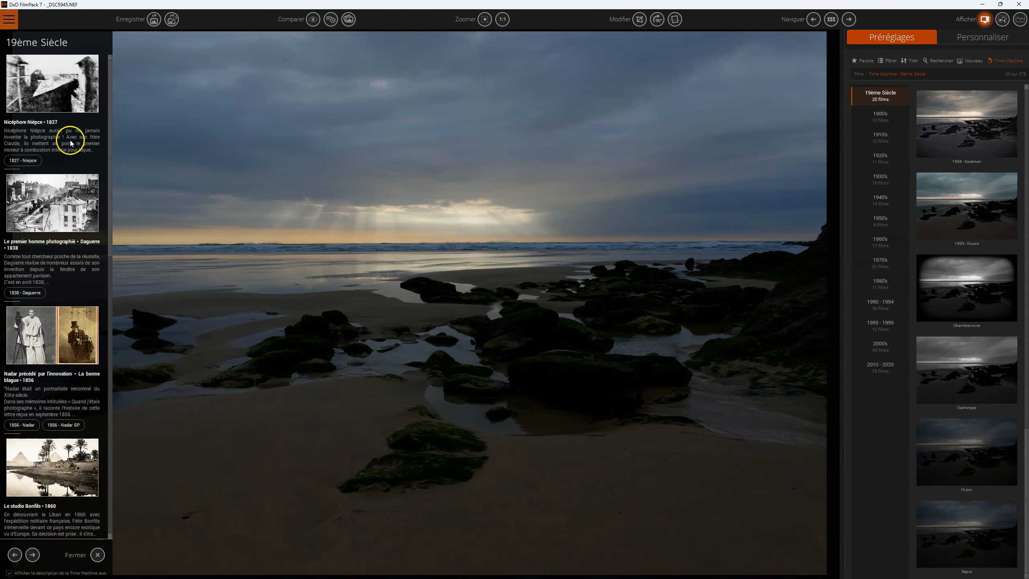
pyautogui.click(60, 105)
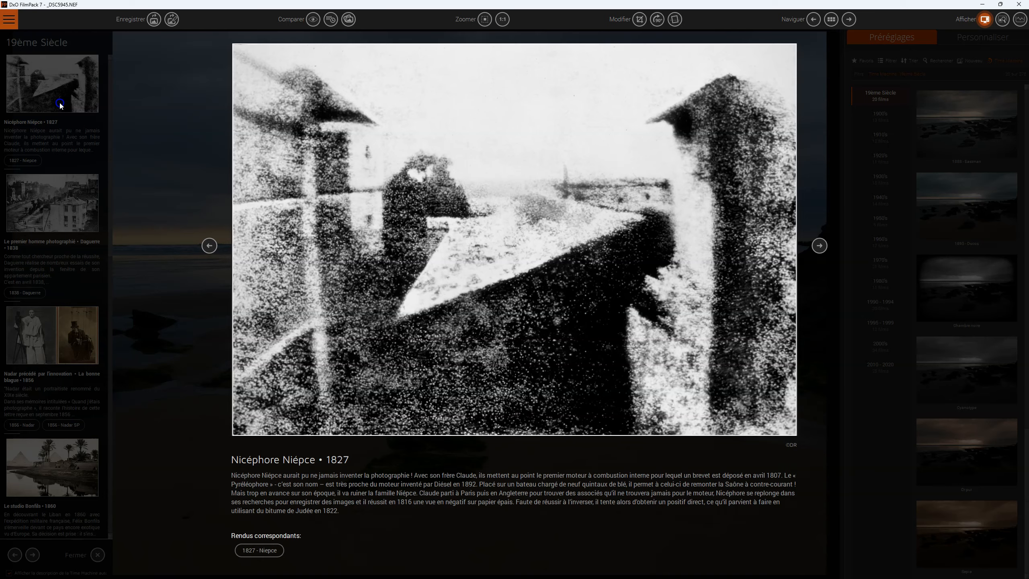
pyautogui.click(60, 104)
pyautogui.moveTo(108, 147)
pyautogui.mouseDown()
pyautogui.moveTo(107, 372)
pyautogui.moveTo(107, 147)
pyautogui.mouseUp()
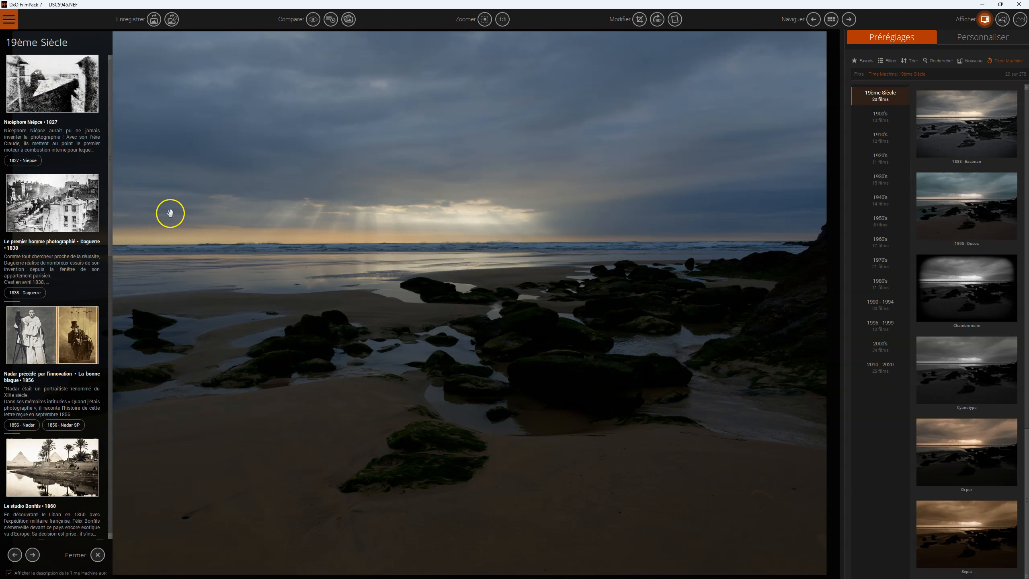
# Browse the Time Machine's historical articles and film renderings for the 1900s and 1910s
pyautogui.click(886, 118)
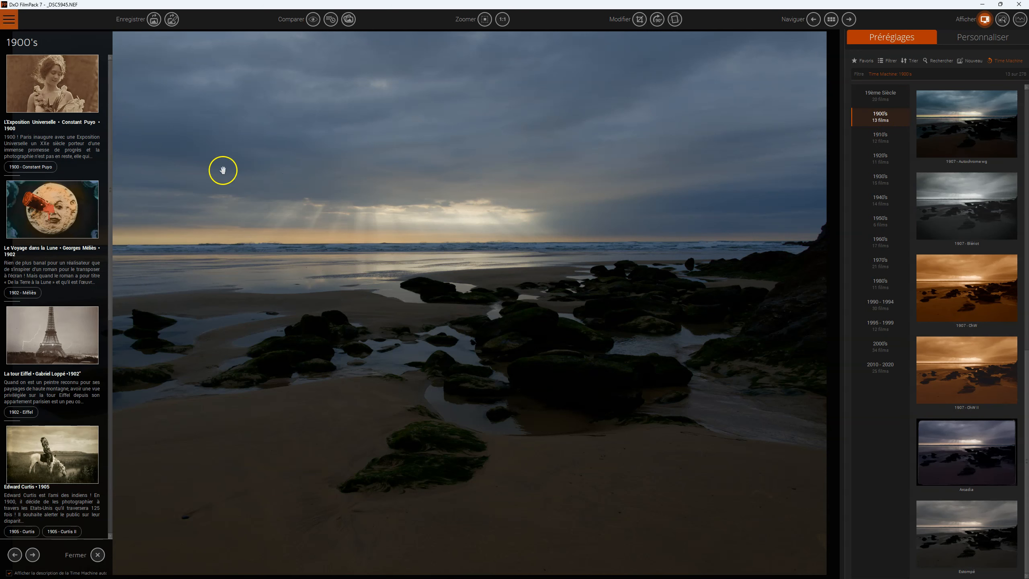
pyautogui.scroll(-5, 37, 370)
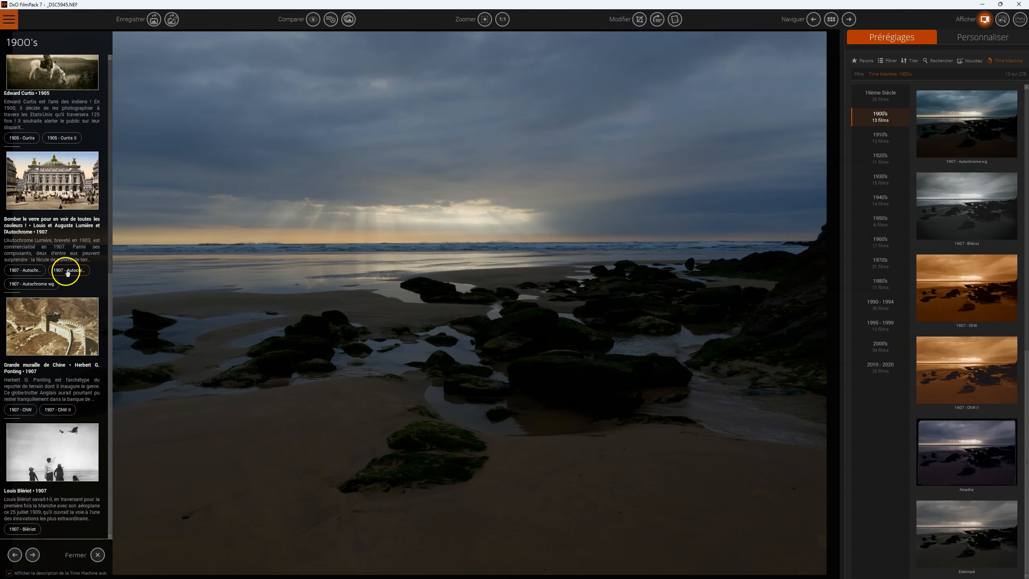
pyautogui.click(894, 136)
pyautogui.scroll(-5, 51, 264)
pyautogui.scroll(5, 55, 328)
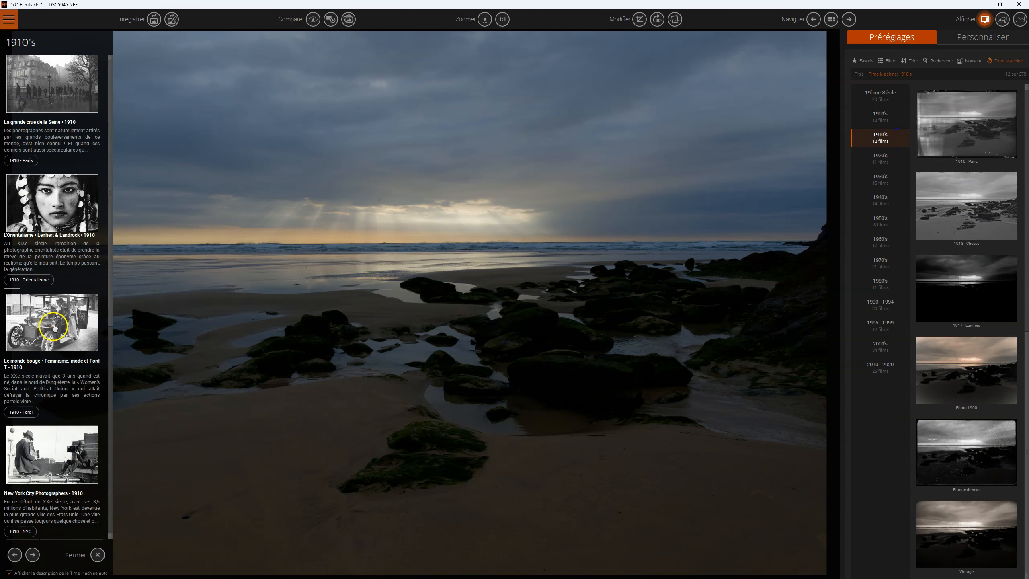
# Browse the Time Machine's articles and renderings decade by decade from the 1920s to the 1950s
pyautogui.click(875, 156)
pyautogui.scroll(-3, 77, 230)
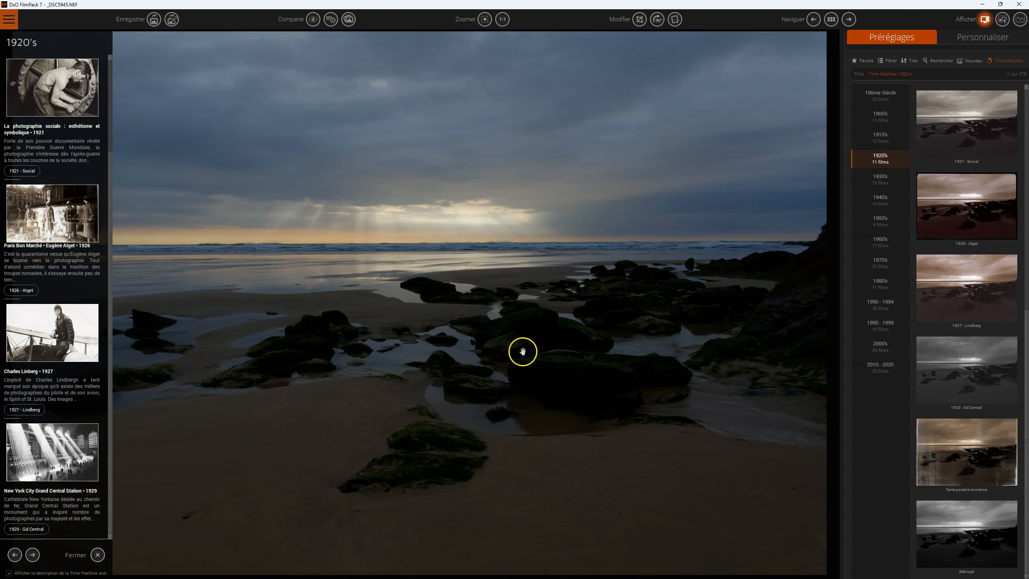
pyautogui.click(878, 186)
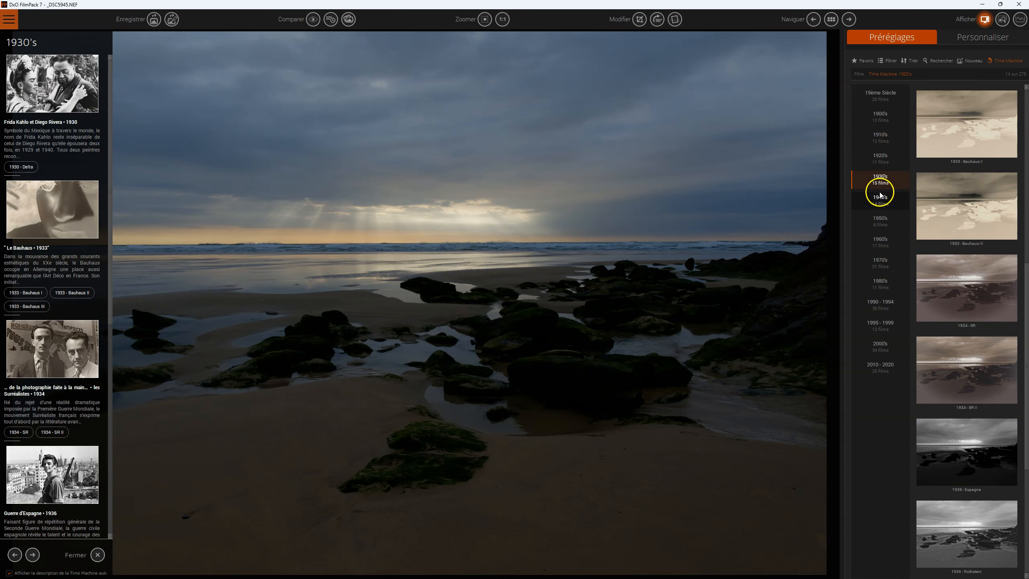
pyautogui.scroll(-10, 57, 151)
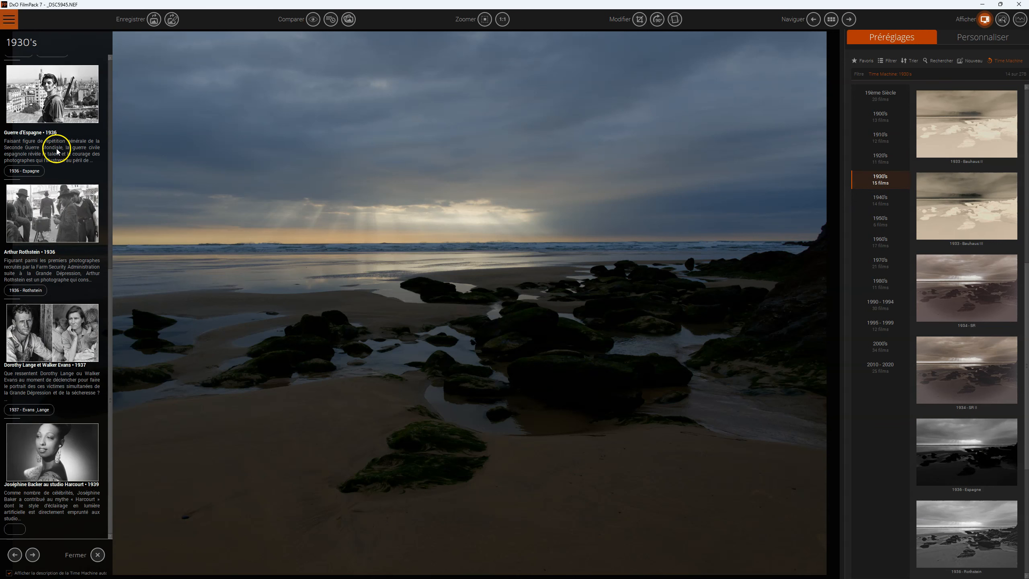
pyautogui.scroll(10, 52, 231)
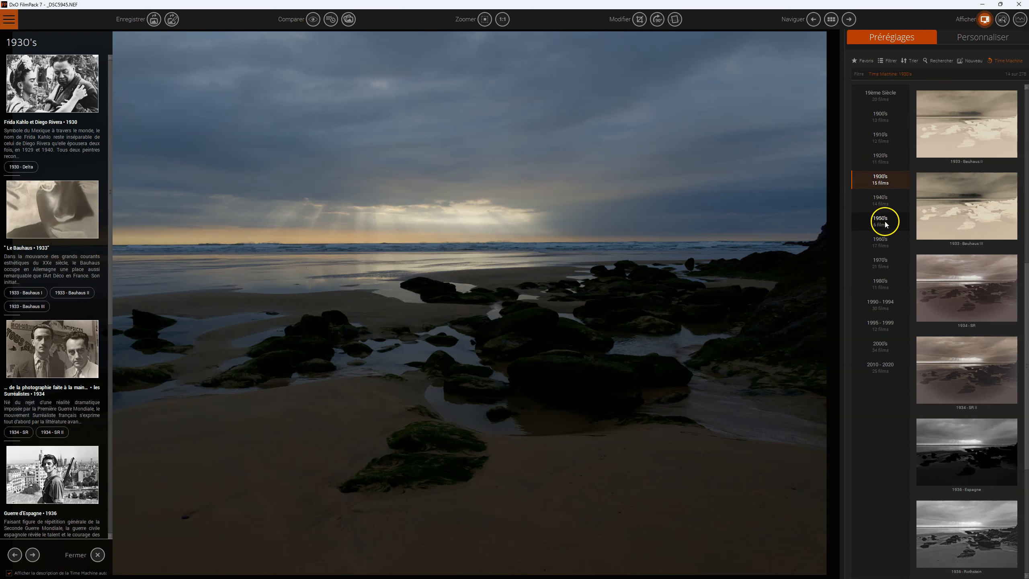
pyautogui.click(876, 199)
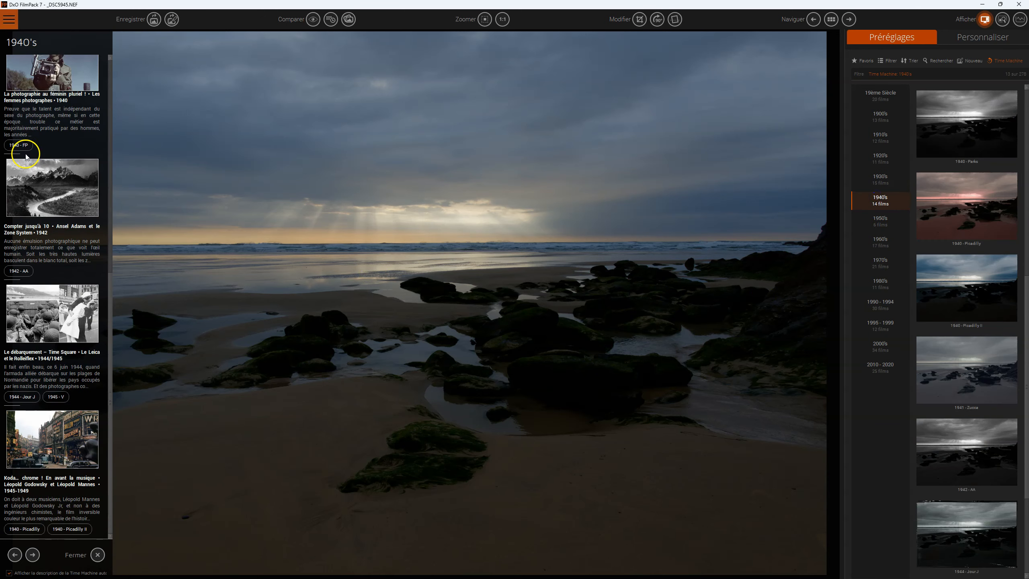
pyautogui.scroll(-5, 27, 162)
pyautogui.click(876, 243)
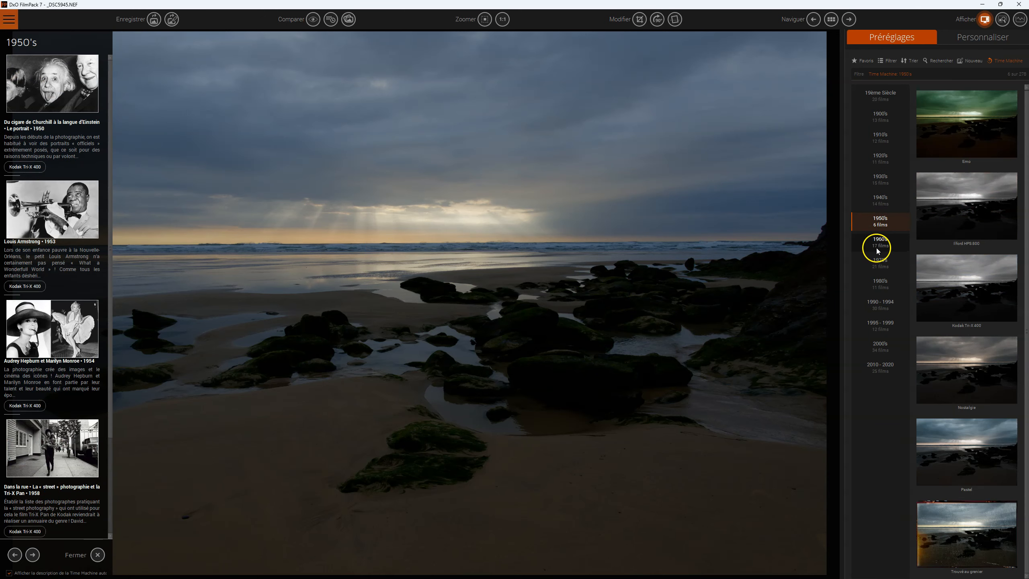
# Enlarge the first 1950s article and page forward through the illustrated articles of the 1960s
pyautogui.click(63, 95)
pyautogui.click(826, 234)
pyautogui.click(849, 246)
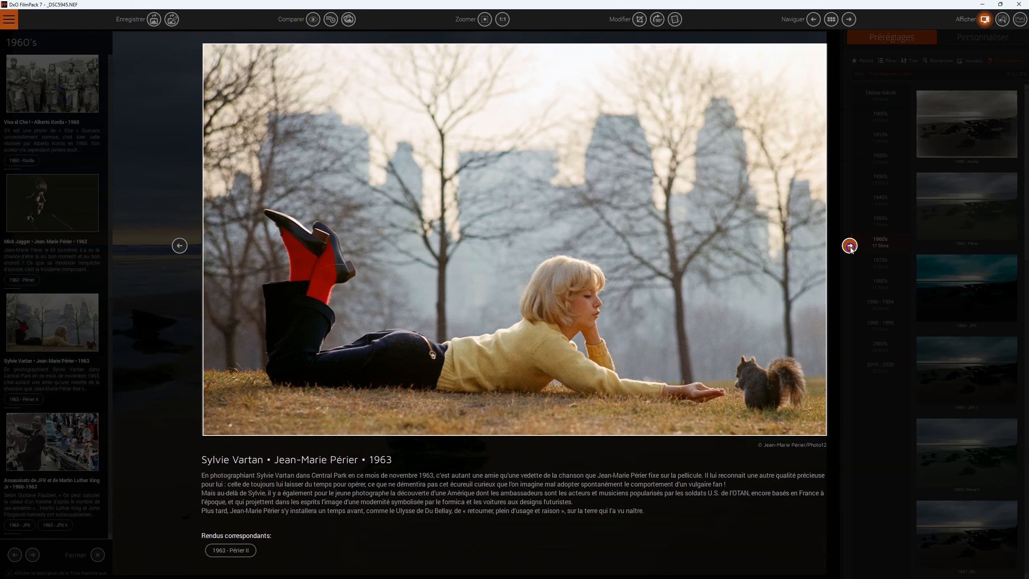
pyautogui.click(849, 246)
pyautogui.click(850, 249)
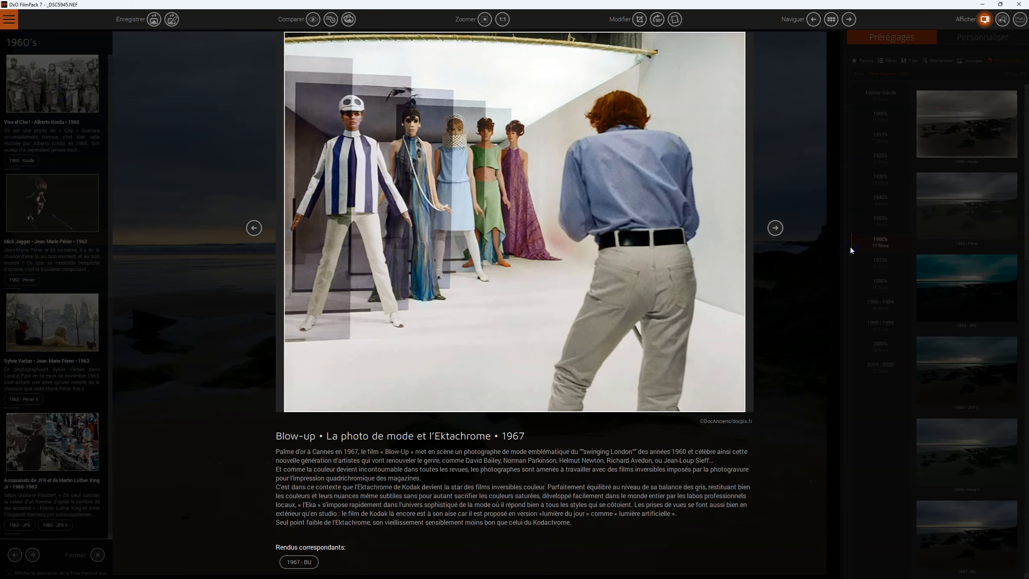
pyautogui.click(776, 228)
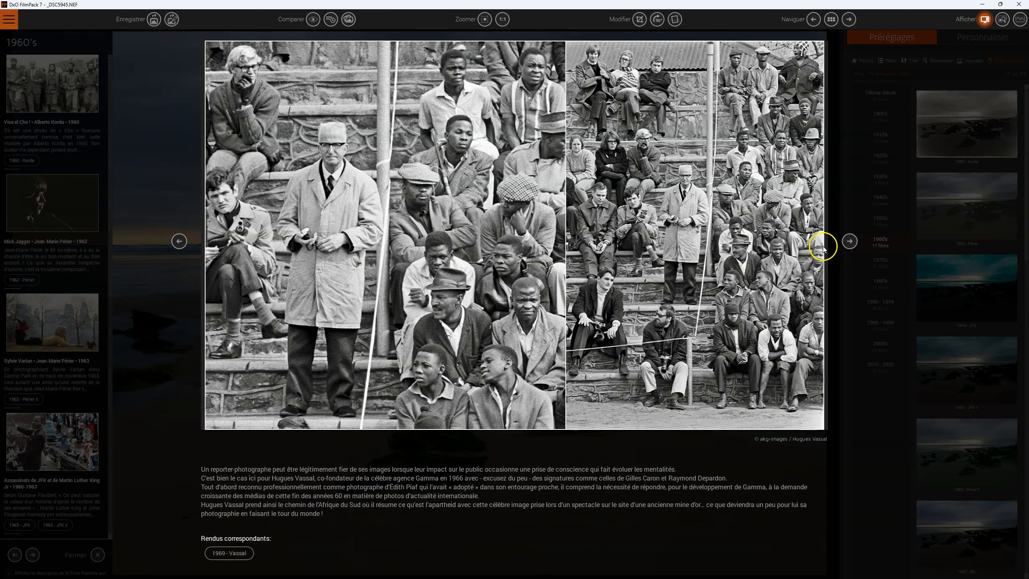
pyautogui.click(850, 241)
pyautogui.click(850, 243)
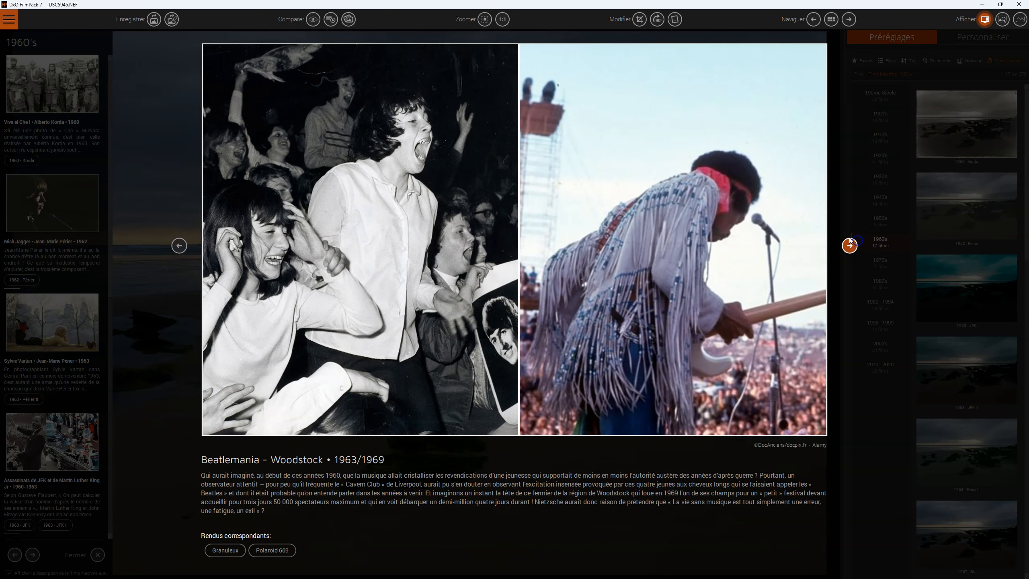
# Page through the enlarged 1970s articles, including Concorde and the oil crisis, and continue forward to the 2010 - 2020 period
pyautogui.click(845, 240)
pyautogui.click(845, 240)
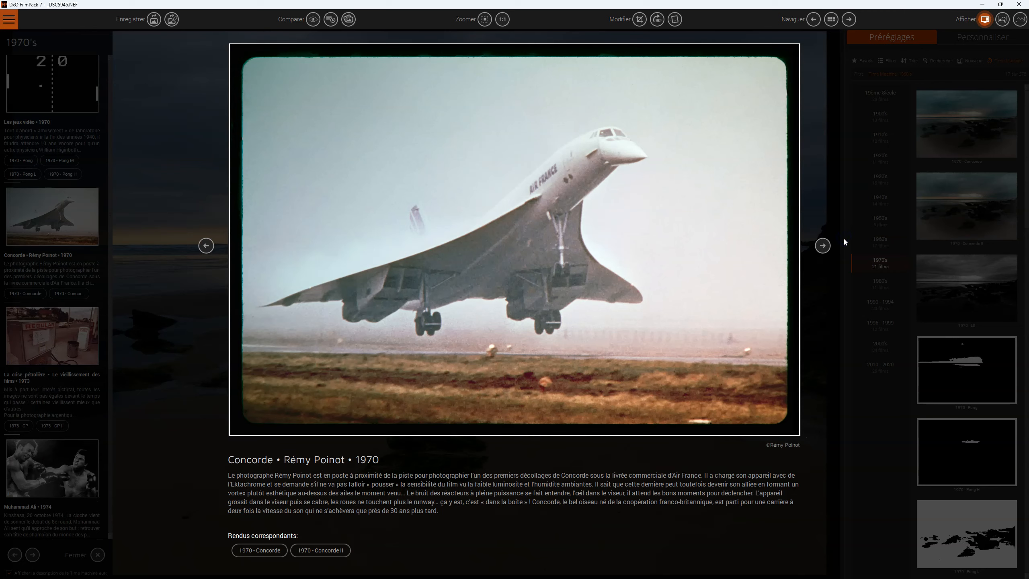
pyautogui.click(819, 243)
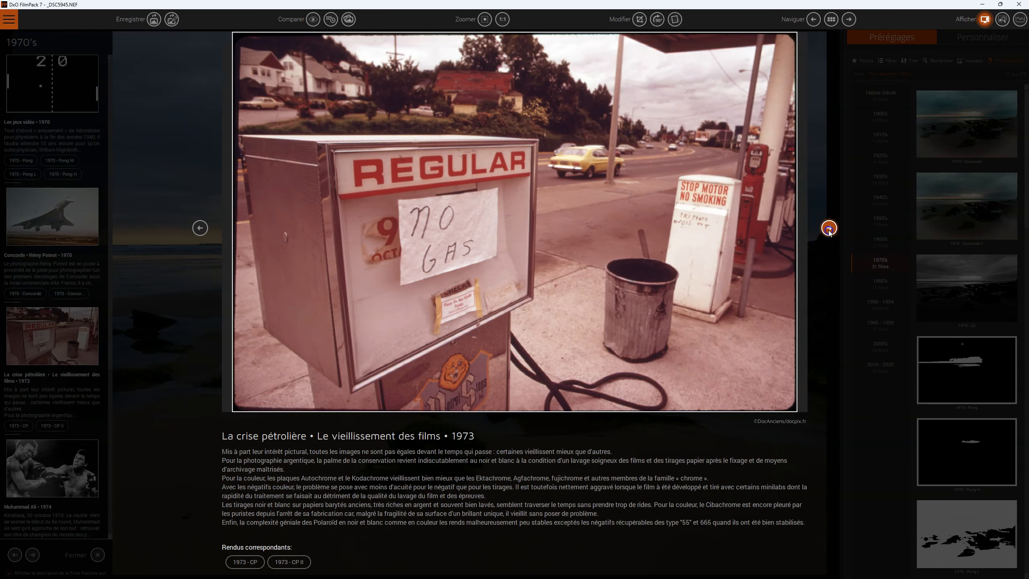
pyautogui.click(829, 232)
pyautogui.click(809, 246)
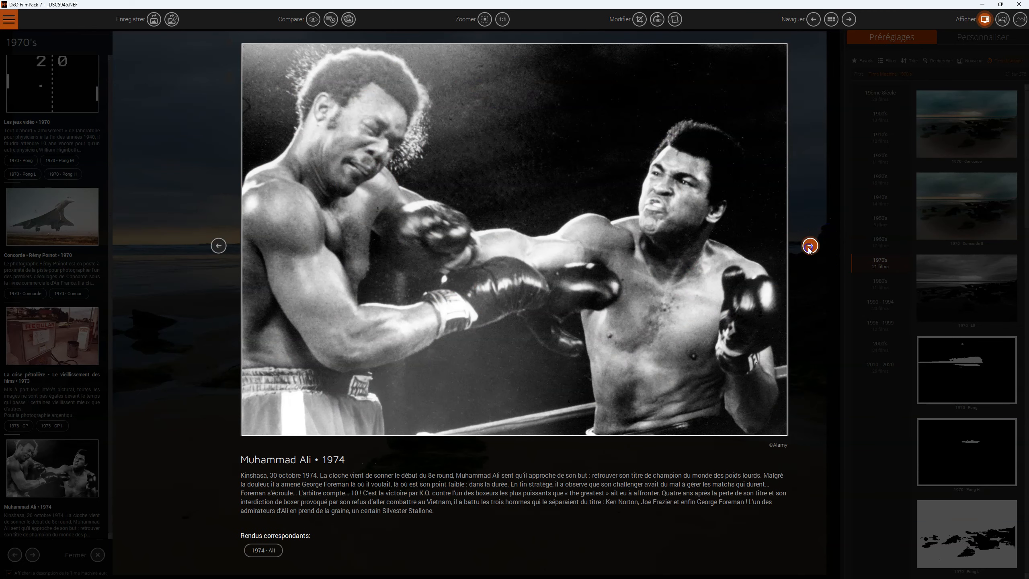
pyautogui.click(732, 232)
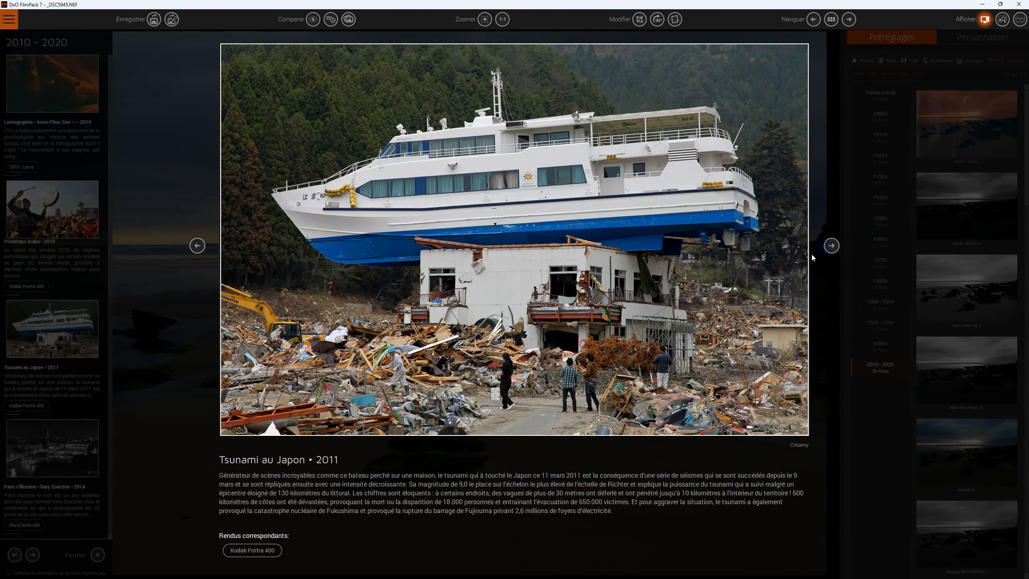
# Page through the remaining enlarged 2010 - 2020 articles and close the enlarged view
pyautogui.click(830, 245)
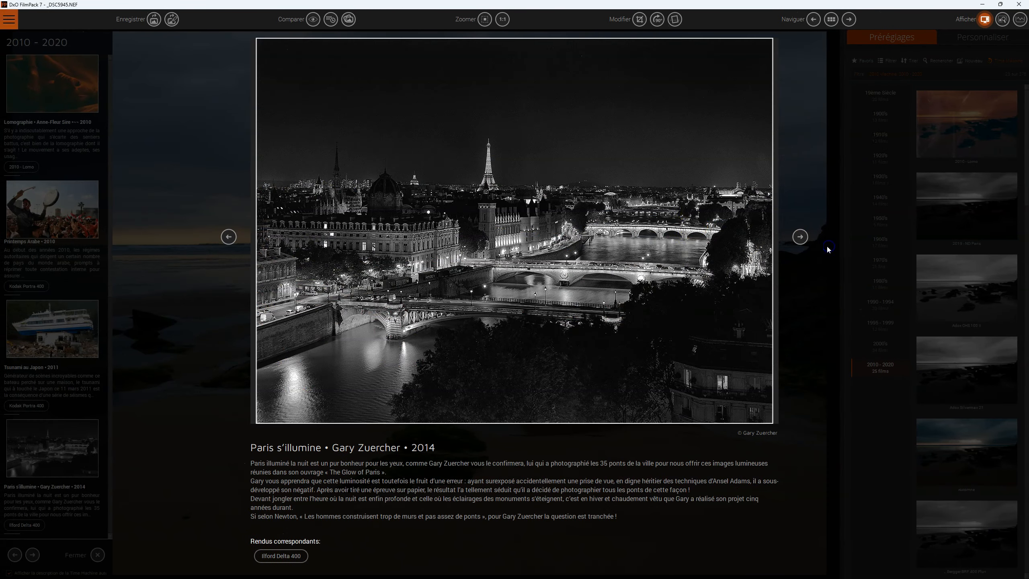
pyautogui.click(800, 237)
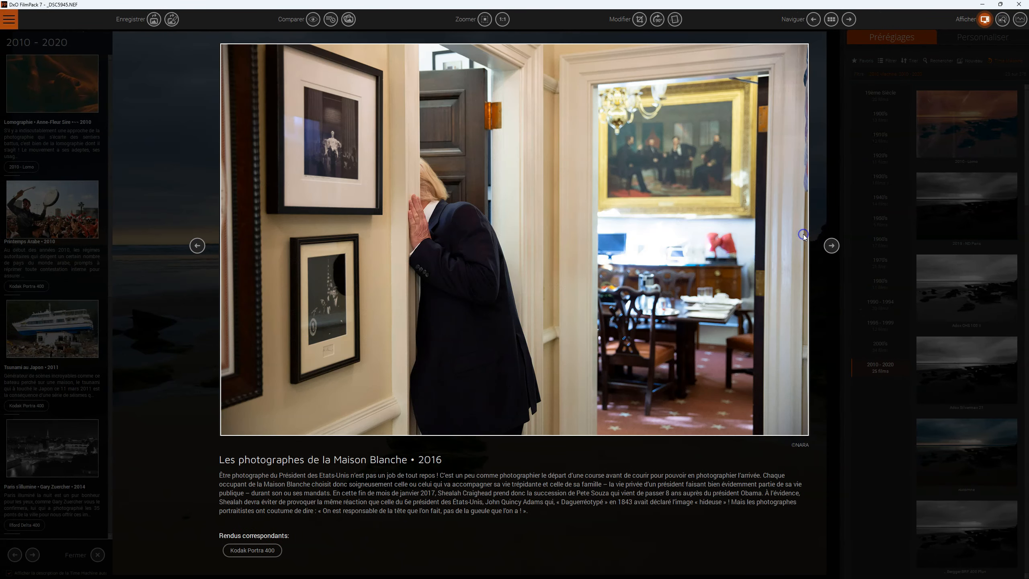
pyautogui.click(831, 246)
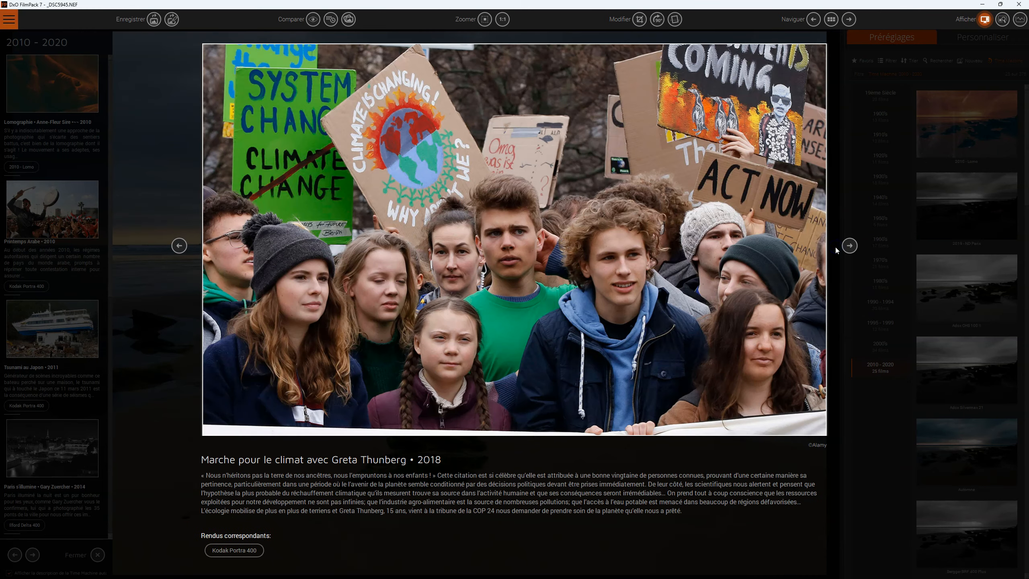
pyautogui.click(841, 245)
pyautogui.click(843, 245)
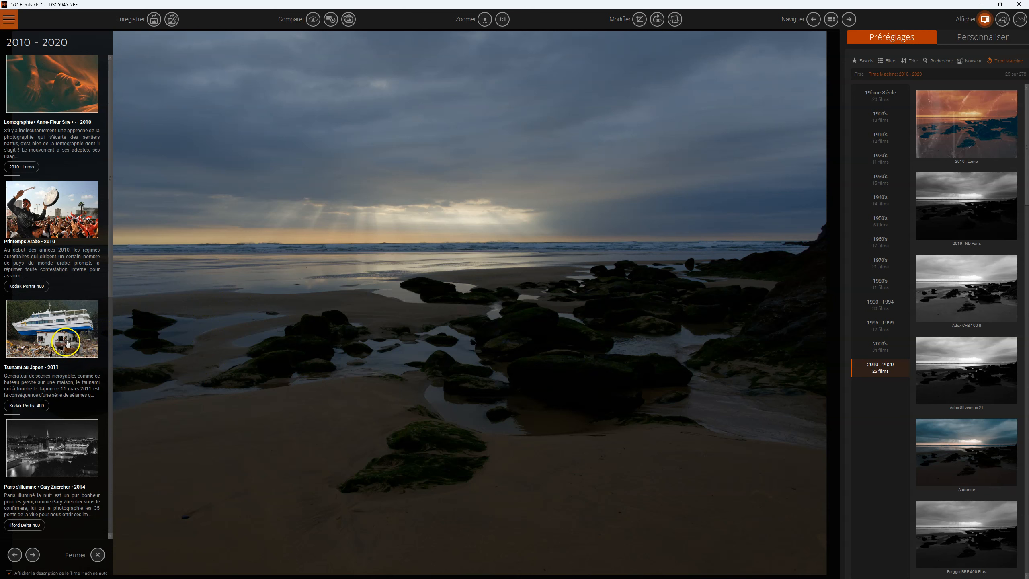
# Apply the 2019 - ND Paris rendering from the Notre-Dame fire article to the beach photo
pyautogui.scroll(-5, 62, 336)
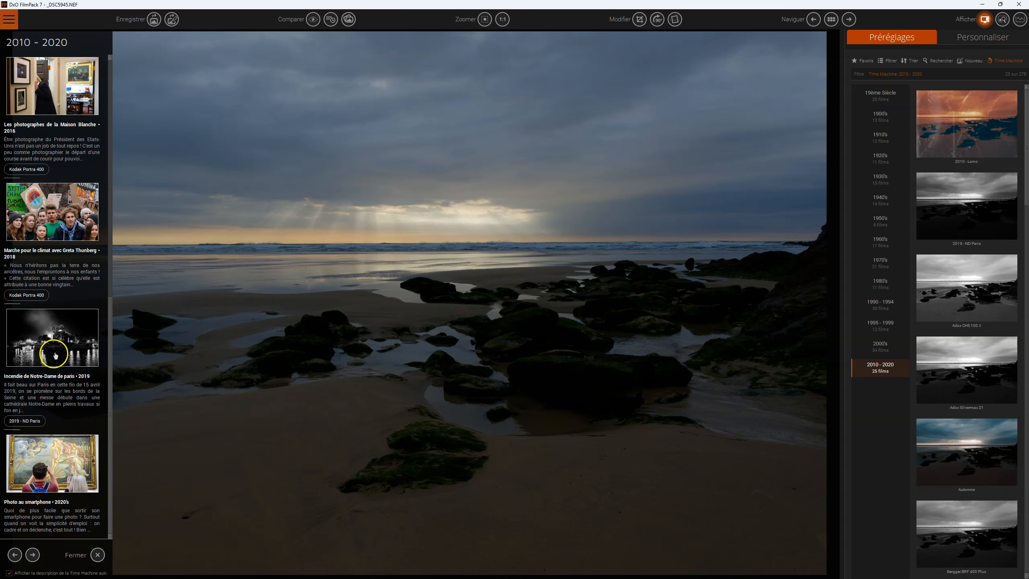
pyautogui.click(35, 422)
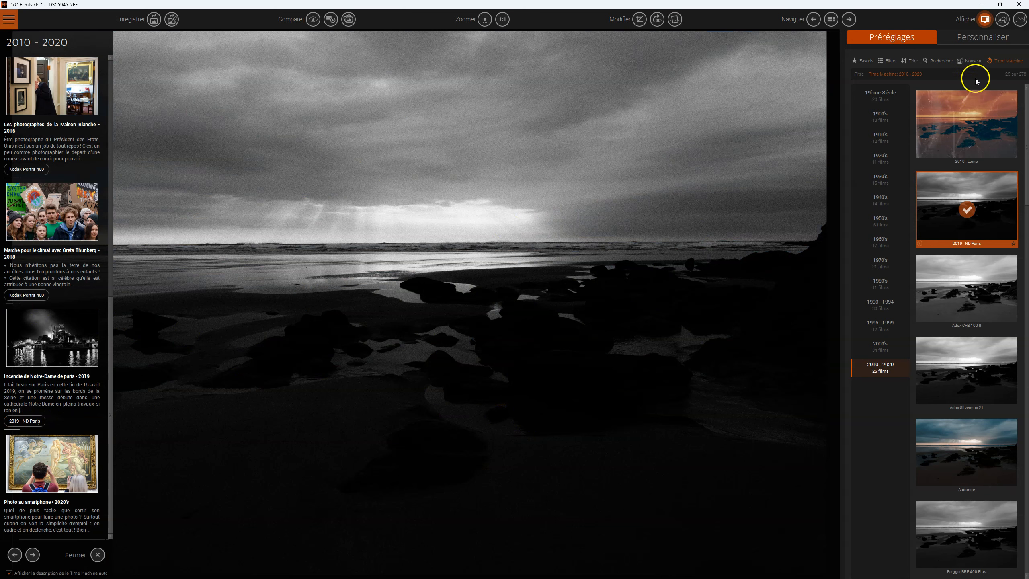
# In the customization controls, raise the beach photo's shadows and lower its blacks slightly
pyautogui.click(986, 37)
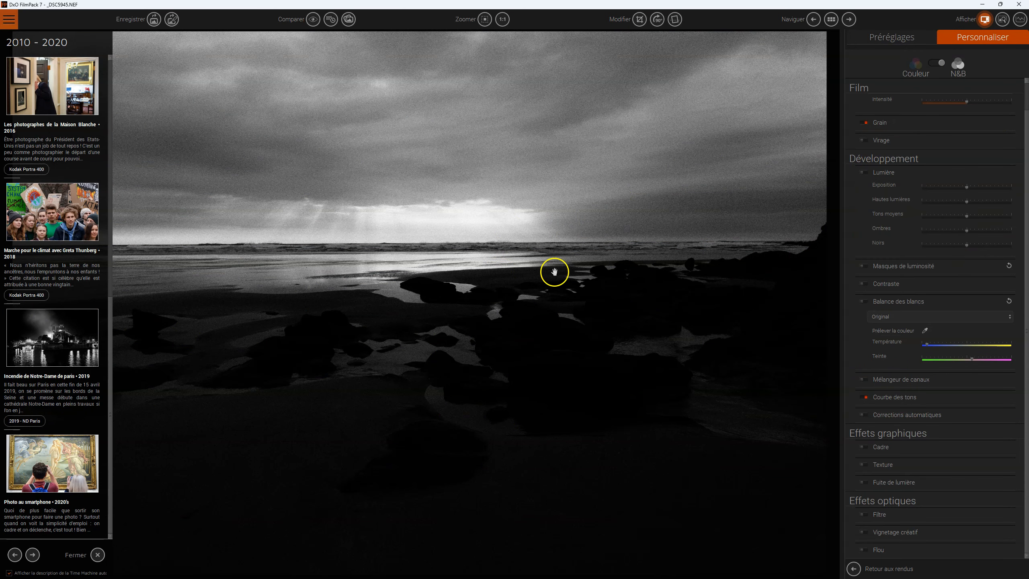
pyautogui.moveTo(966, 245); pyautogui.dragTo(977, 232)
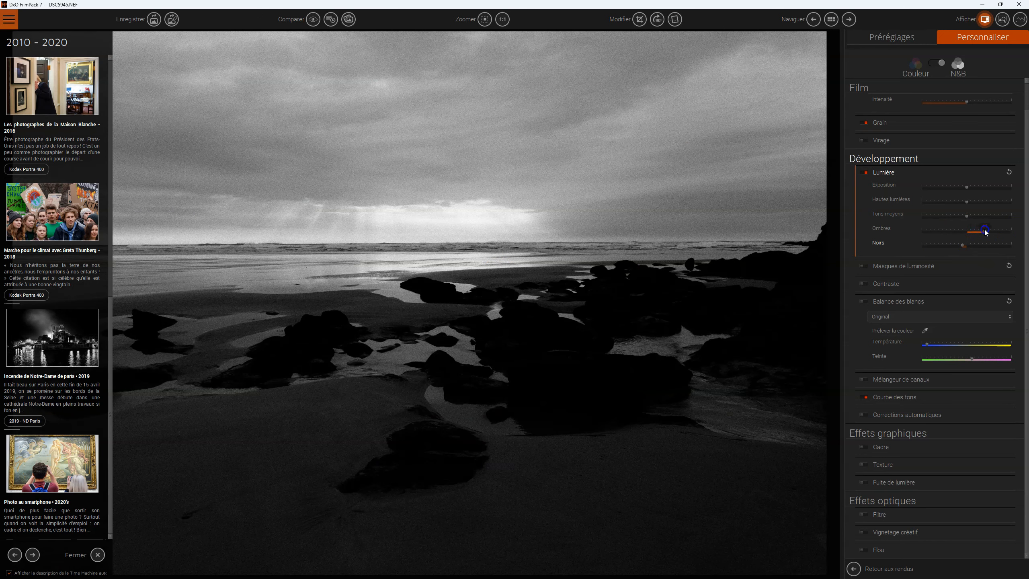
pyautogui.click(975, 247)
pyautogui.click(578, 432)
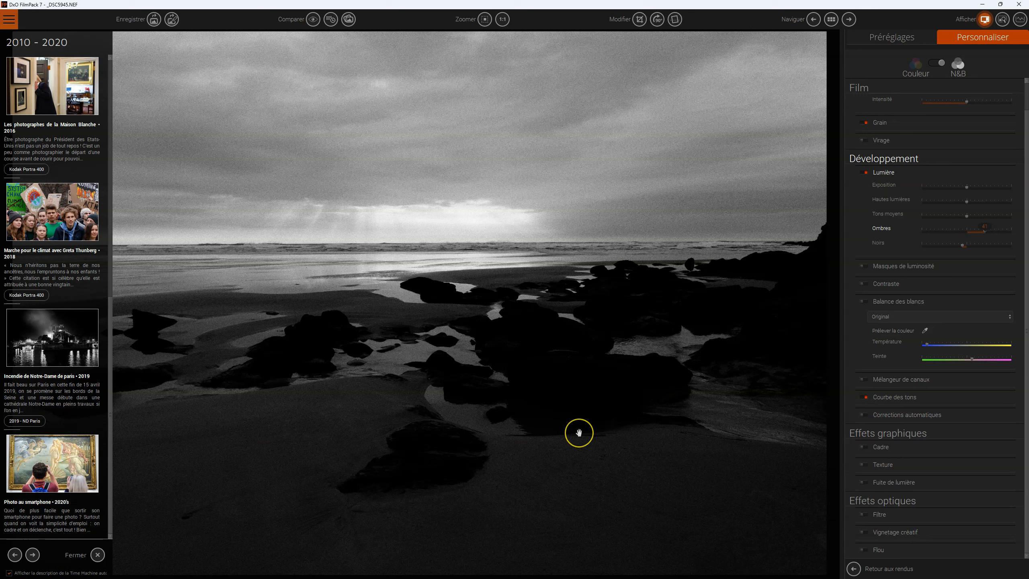